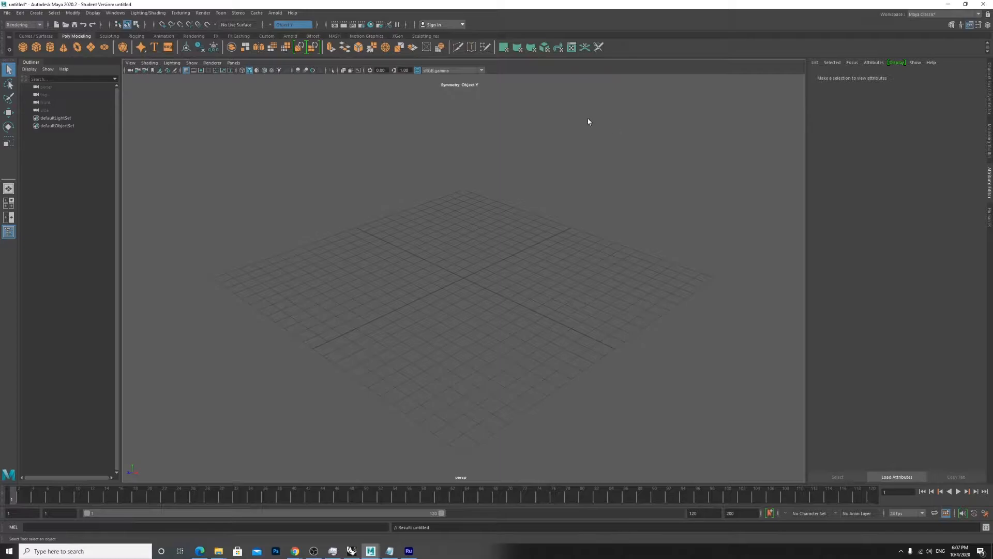
Create a new project named "Table Lamp and Fruit" located on the Desktop, keeping the default folder locations.
click(8, 13)
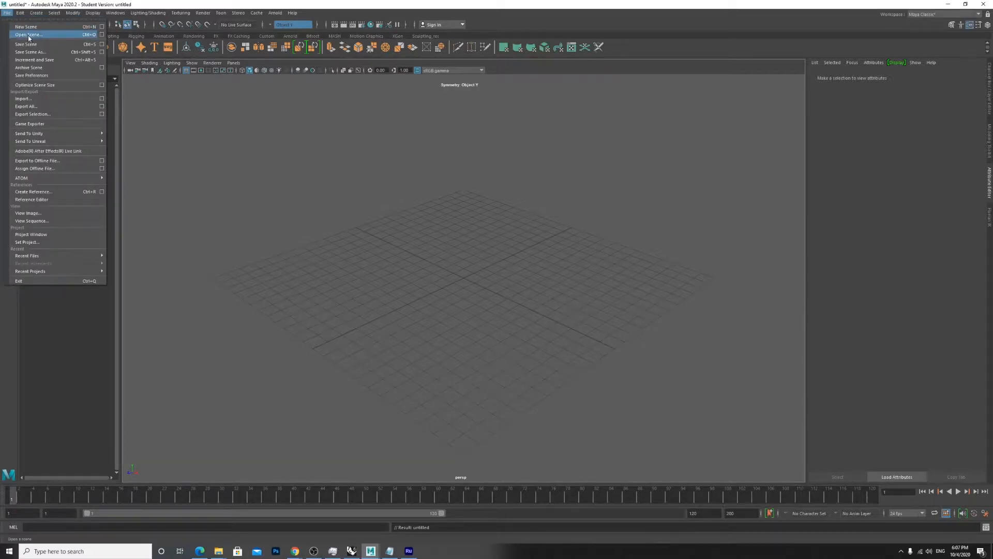
click(41, 234)
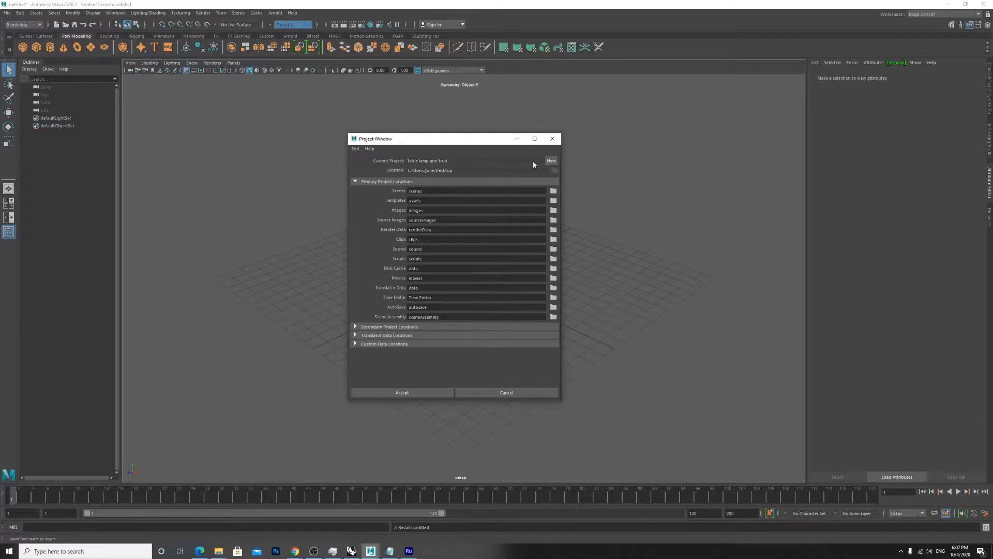
click(551, 160)
double_click(449, 162)
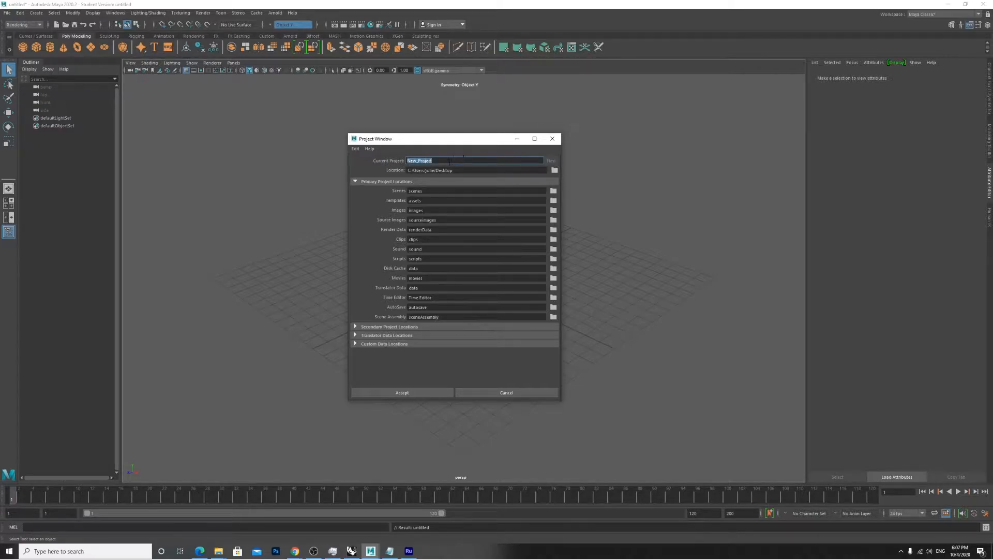
key(BackSpace)
text(Table Lamp and Fruit)
click(554, 171)
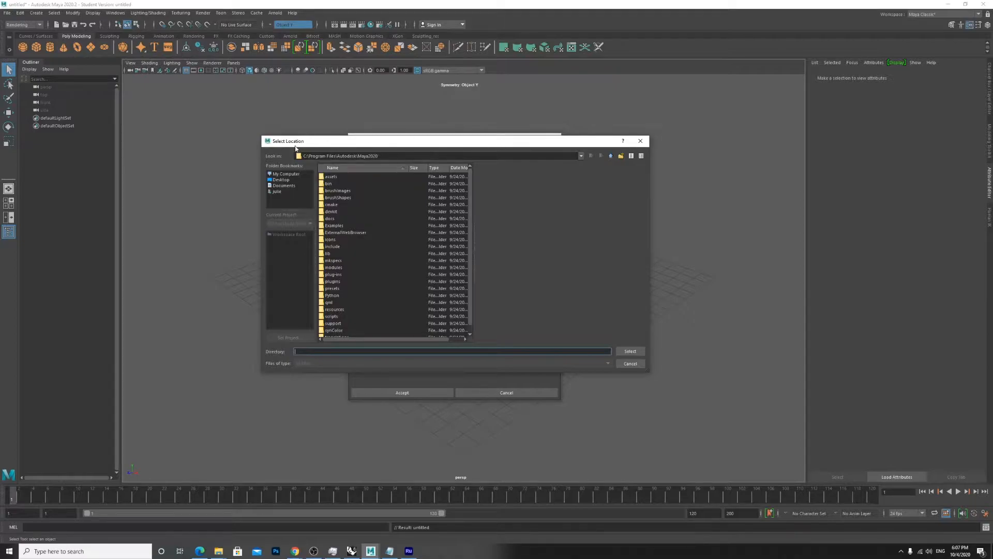
click(283, 181)
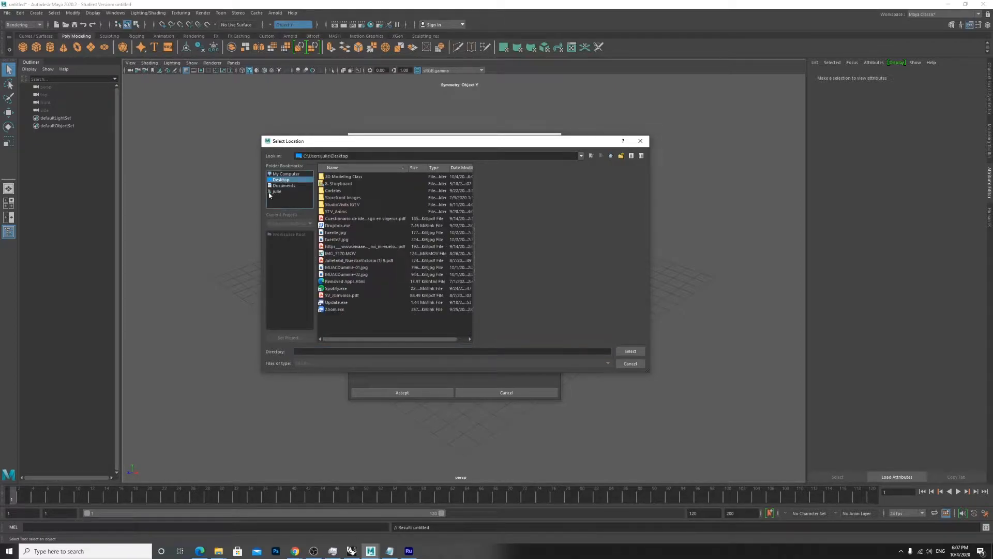
click(630, 351)
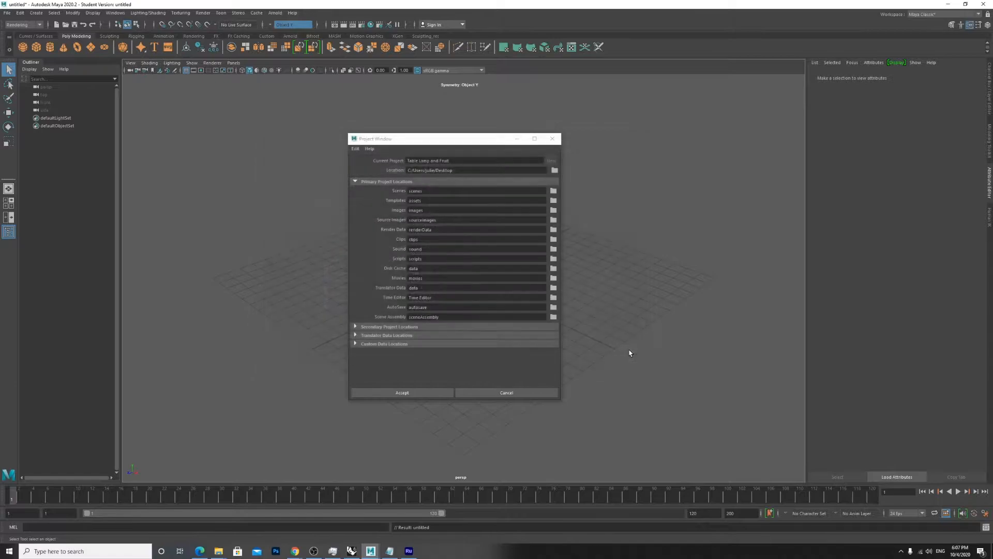
click(402, 393)
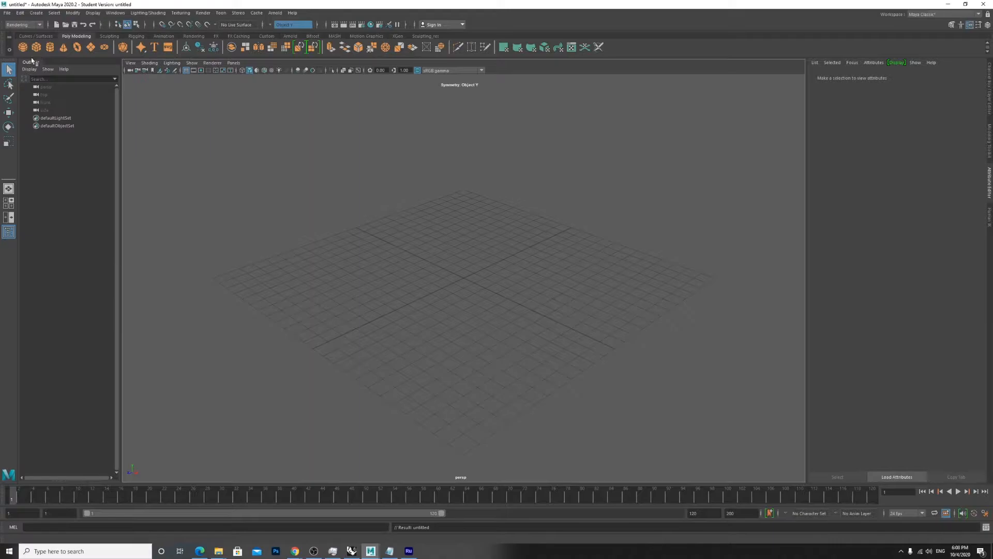
Create a polygon cube at the origin and frame it in the perspective view.
click(37, 12)
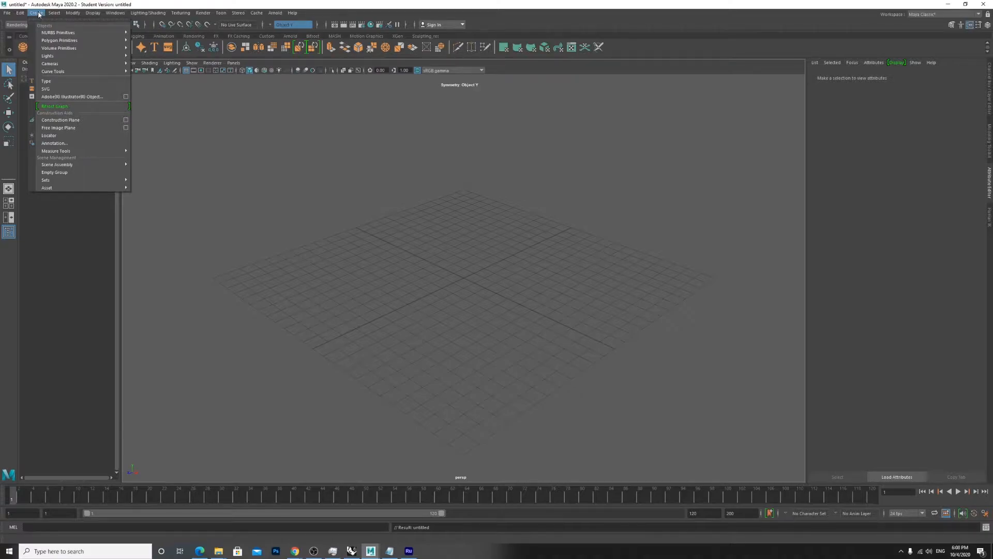
mouse_move(60, 41)
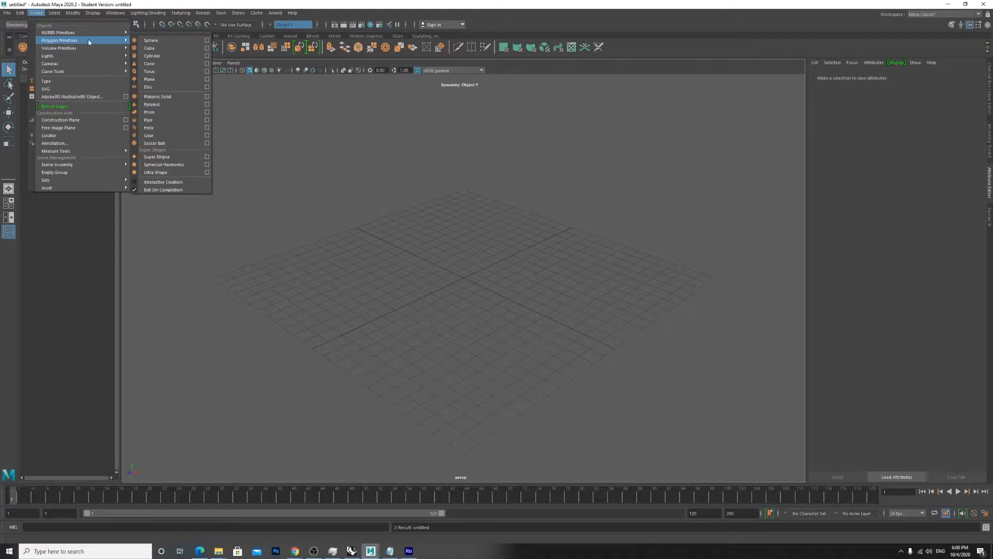
click(151, 48)
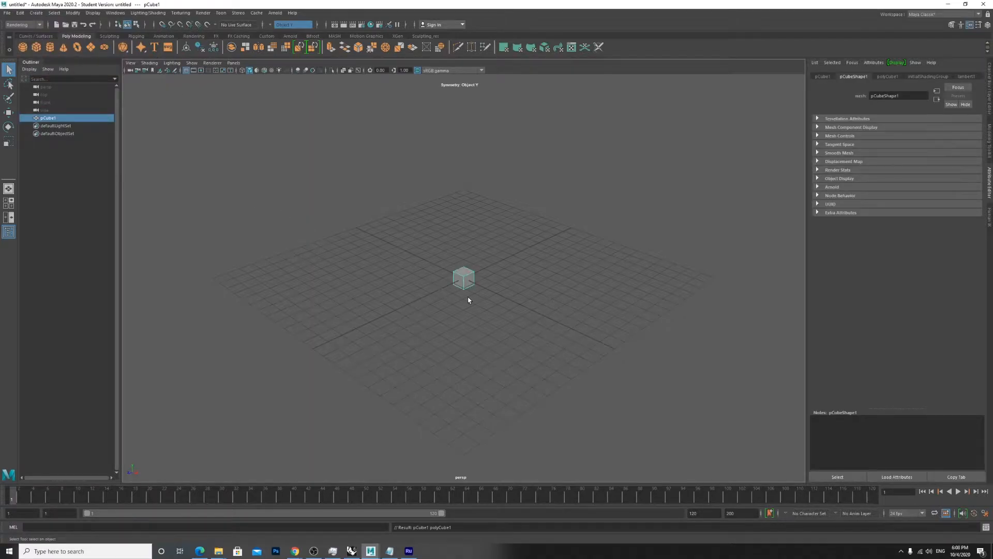
key(f)
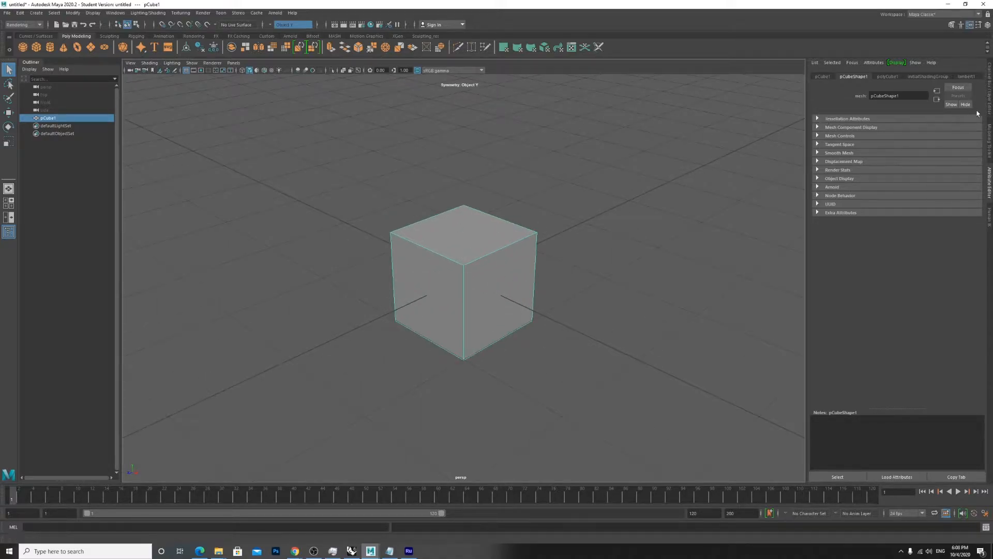
click(990, 180)
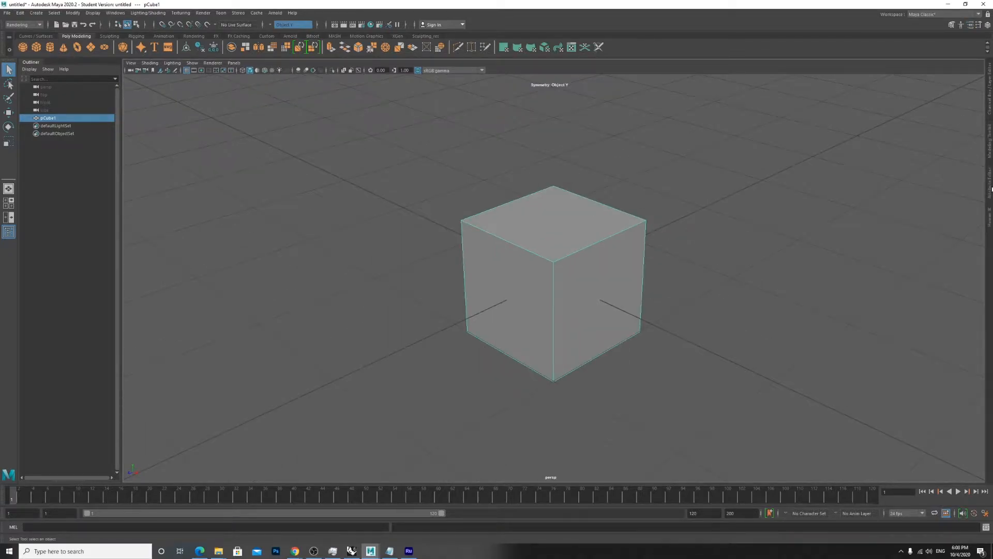
click(990, 189)
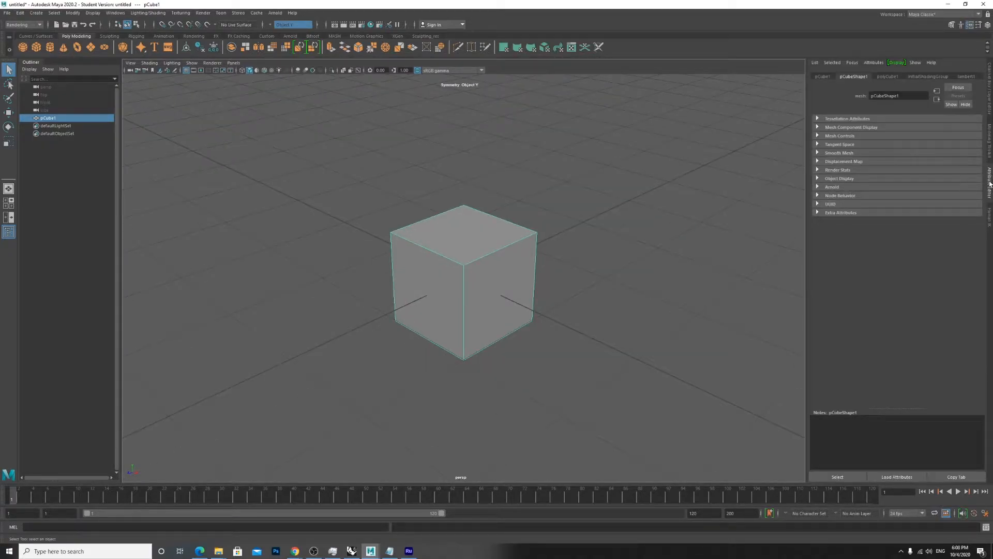
click(990, 190)
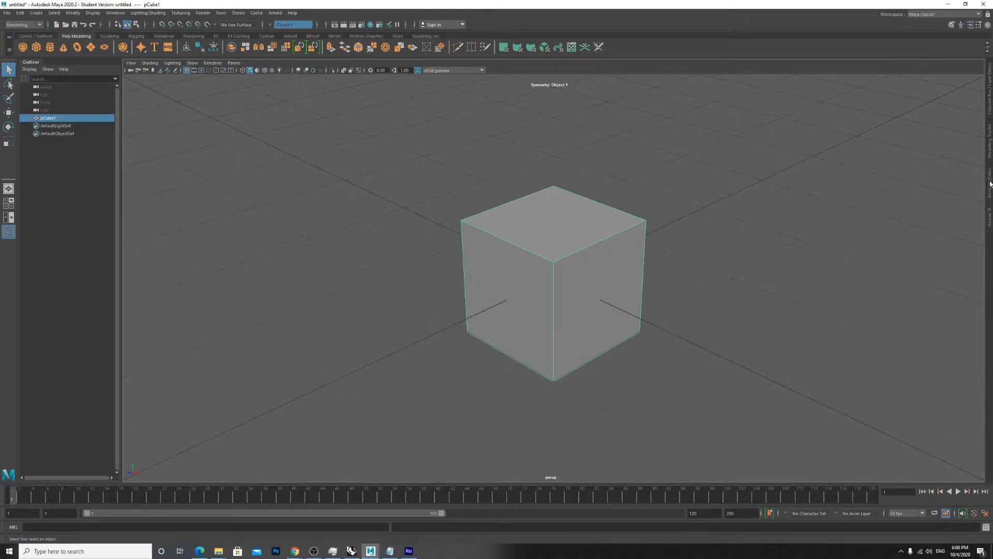
click(989, 182)
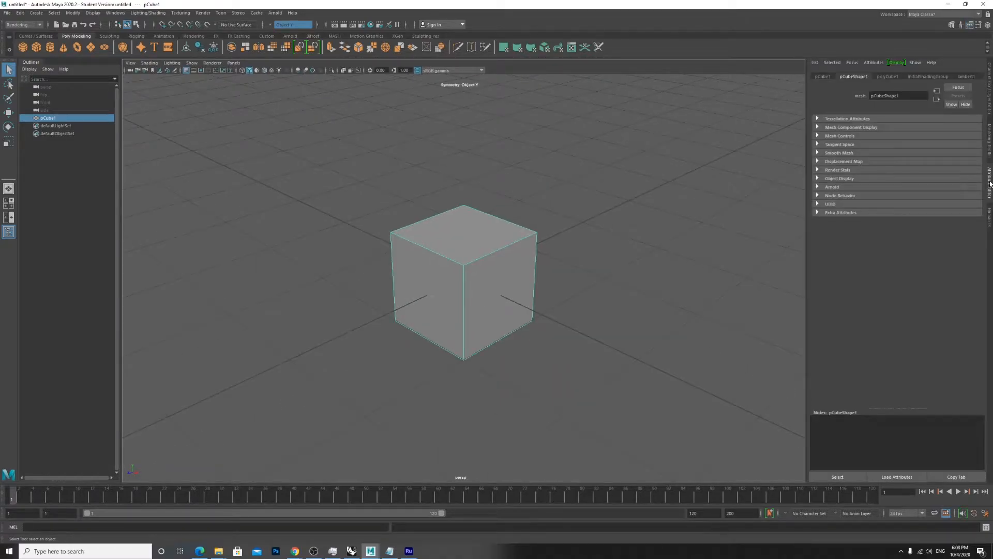
key(ctrl+a)
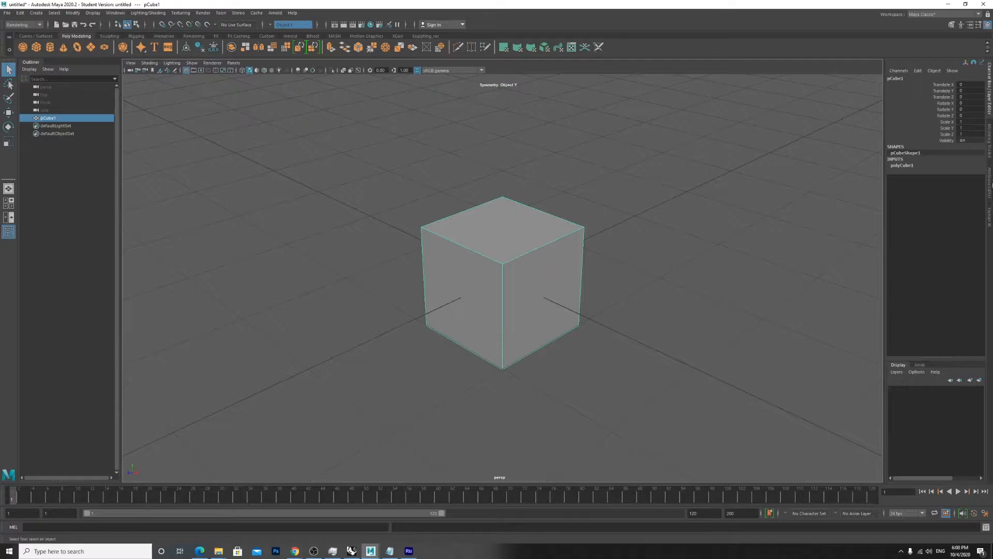
key(ctrl+a)
key(ctrl+a)
key(ctrl+a)
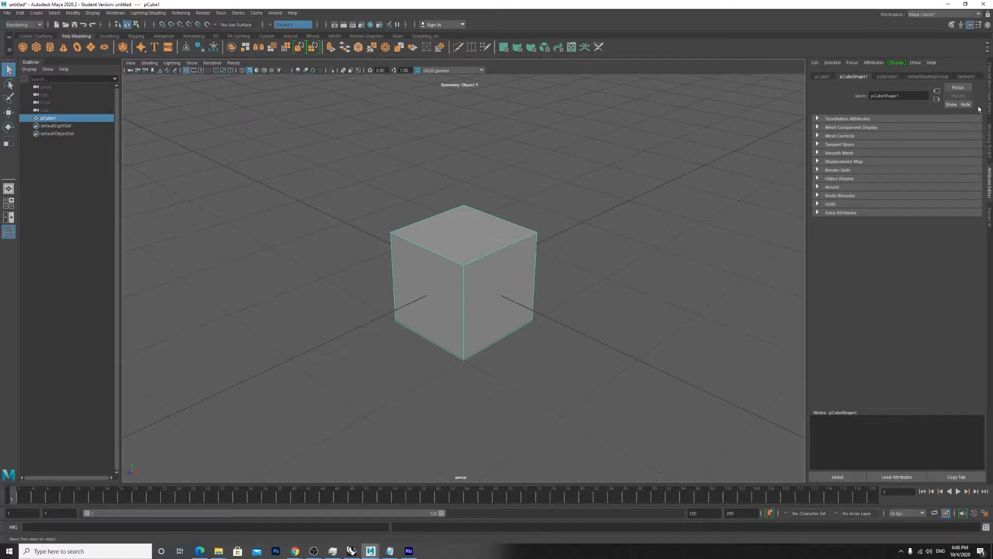
Flatten the cube into a tabletop by setting Scale X to 2, Scale Y to 0.2 and Scale Z to 2.
click(989, 82)
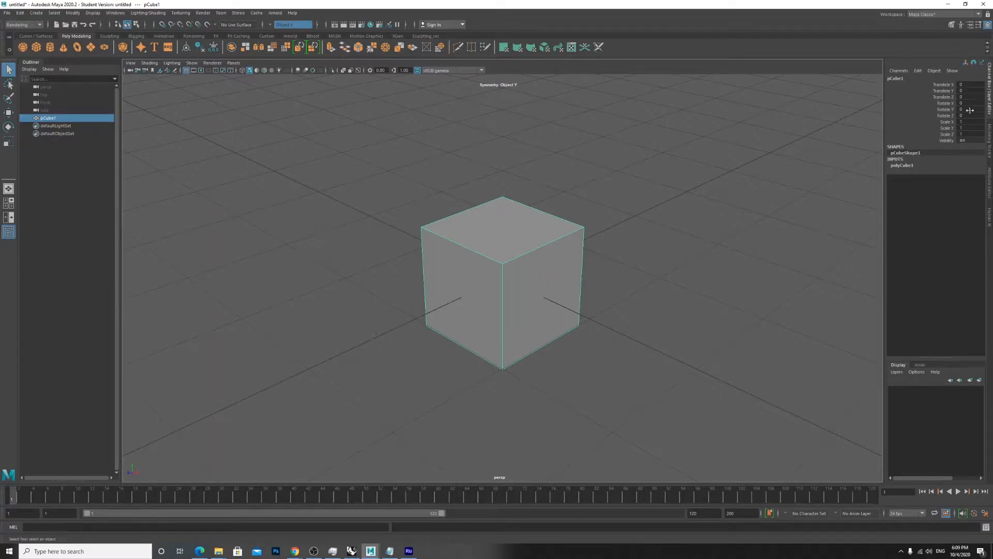
double_click(969, 128)
key(Return)
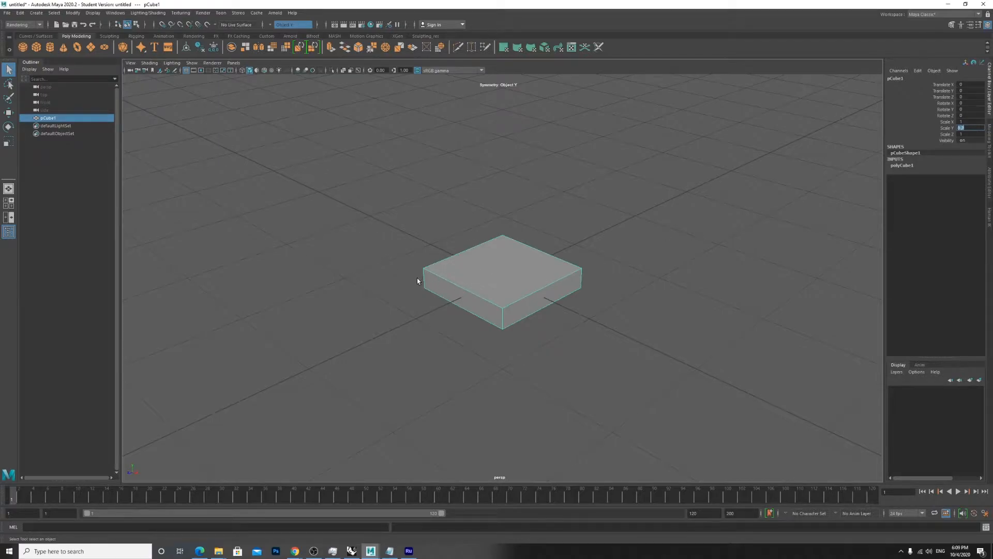
click(968, 122)
key(Tab)
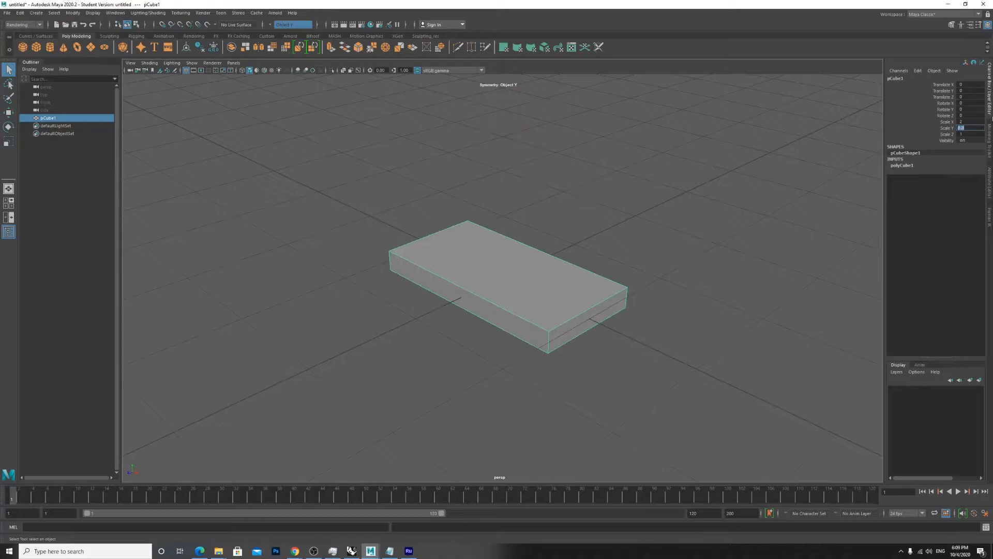
click(965, 133)
text(2)
key(Tab)
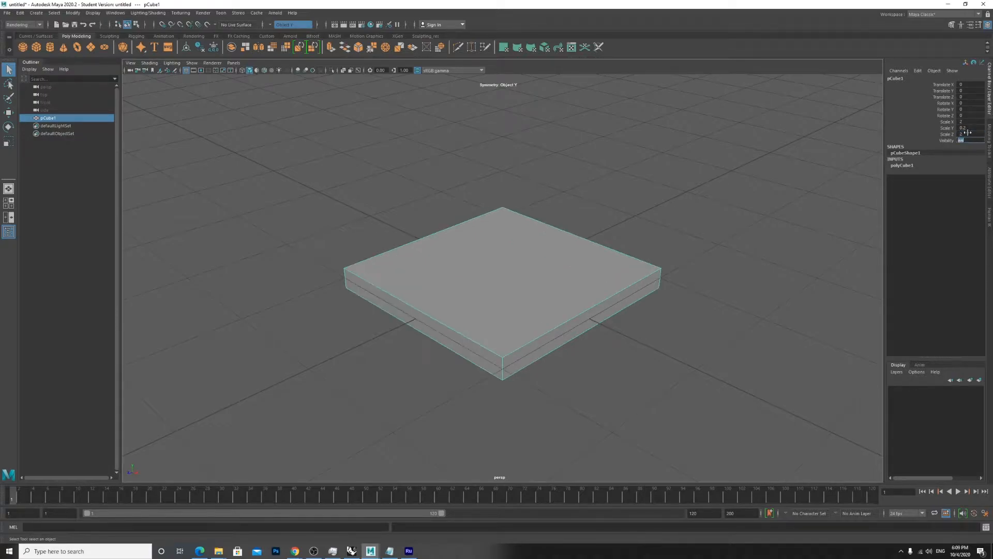
Create a second polygon cube for the table leg and set its Scale X and Scale Z to 0.2.
alt+drag(399, 243, 623, 343)
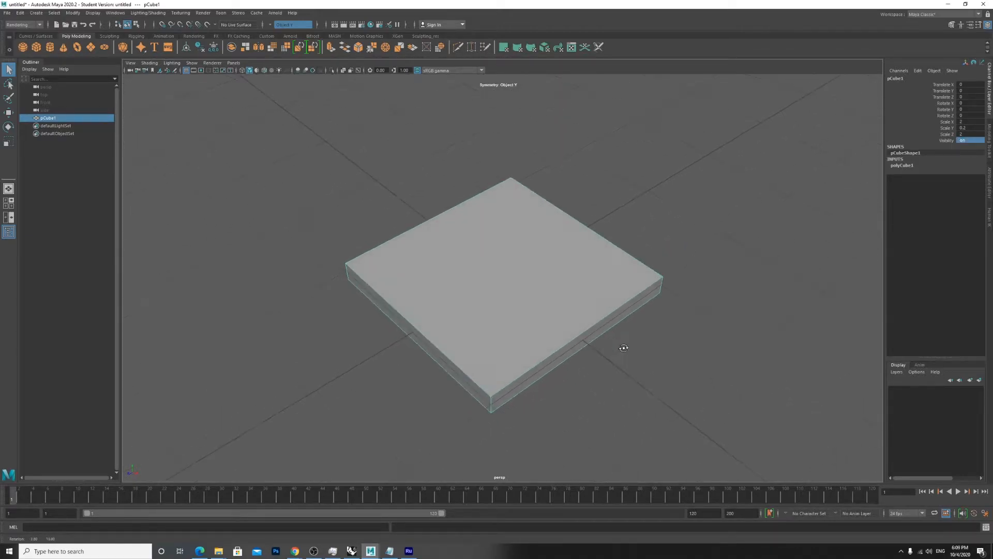
click(38, 47)
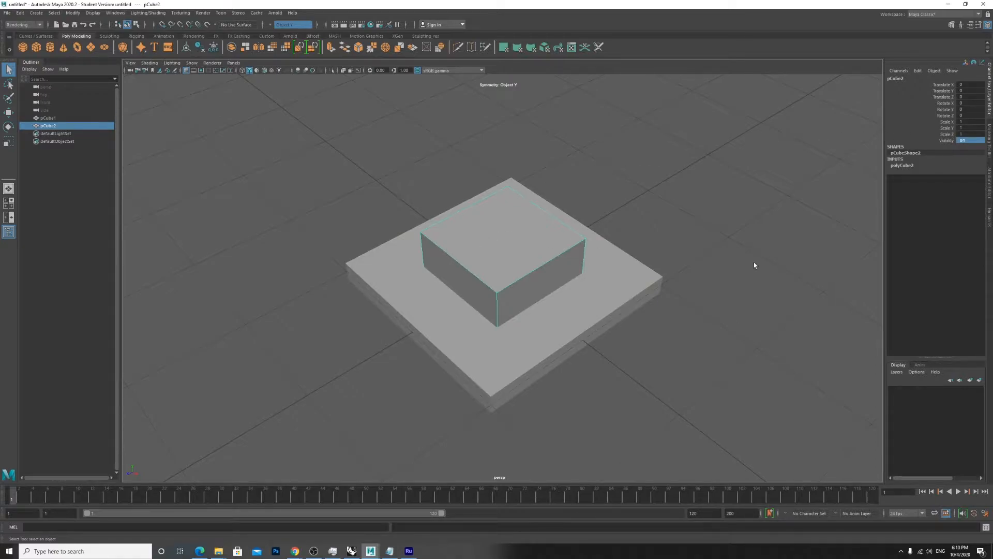
click(971, 122)
click(965, 134)
click(970, 128)
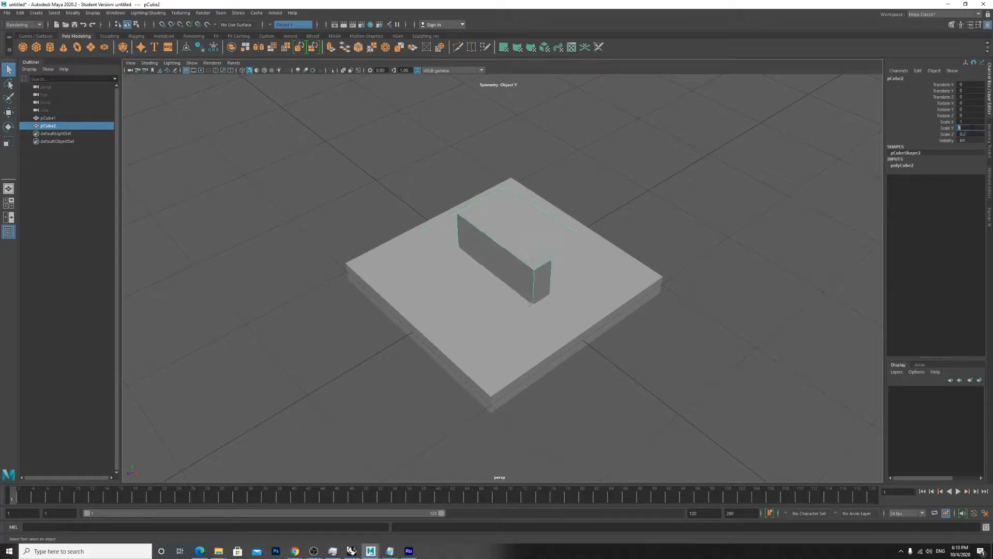
click(971, 122)
text(.2)
key(Return)
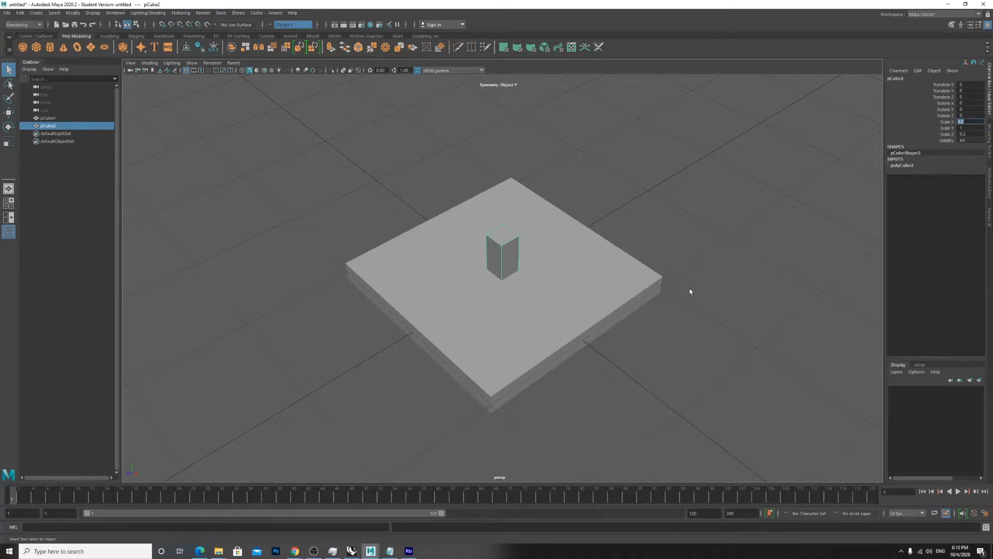
Lengthen the table leg by setting its Scale Y to 2.
alt+drag(603, 336, 844, 341)
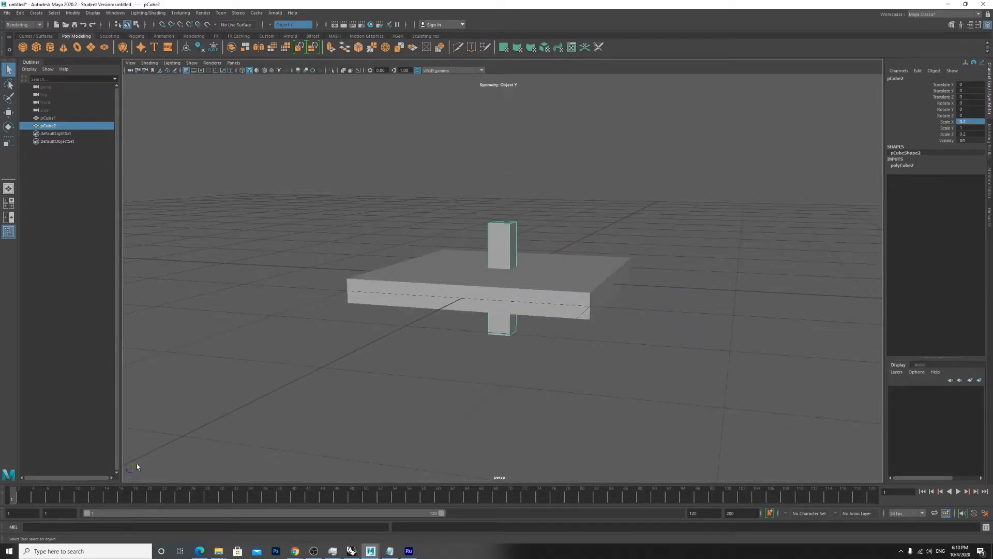
double_click(972, 128)
text(2)
key(Return)
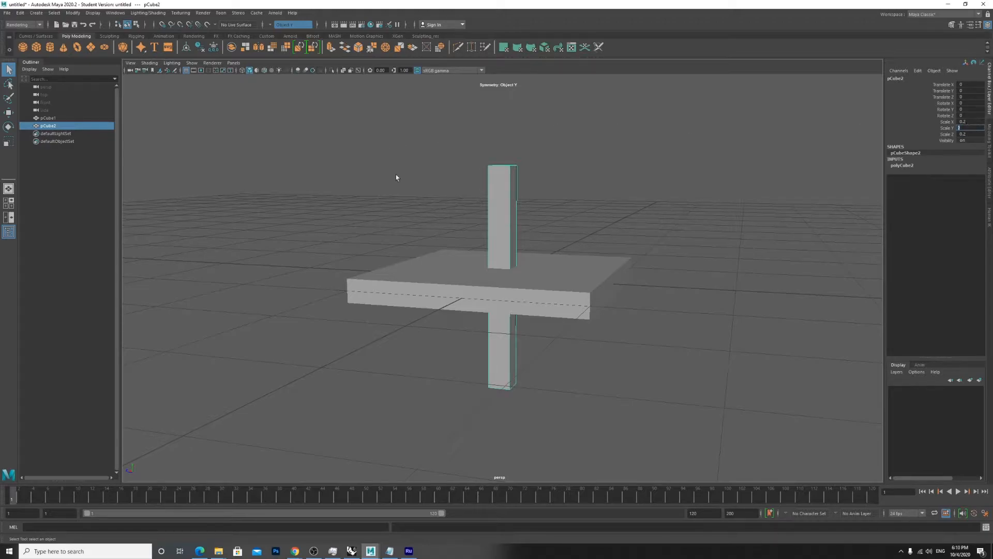
Select the leg cube and activate the Move tool on it.
alt+drag(584, 268, 565, 279)
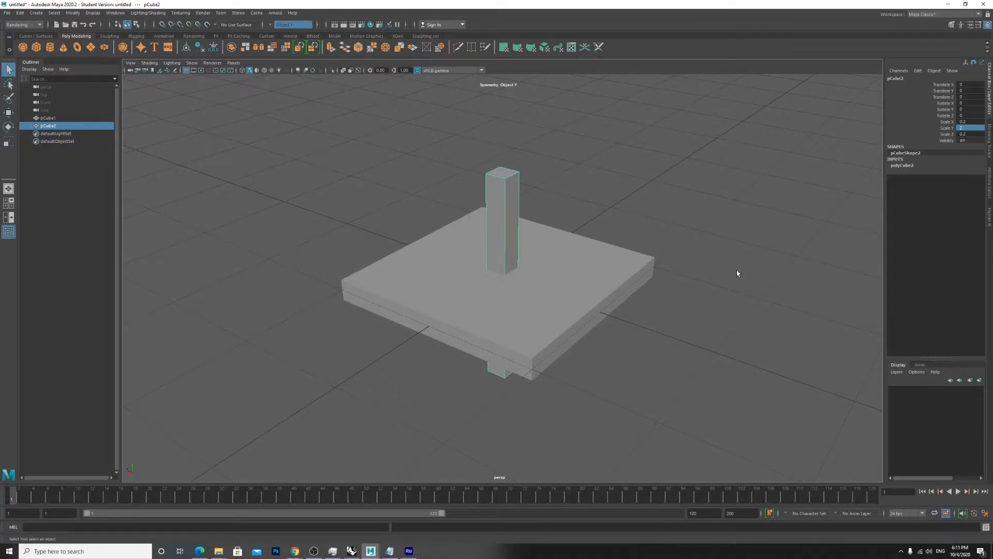
click(399, 270)
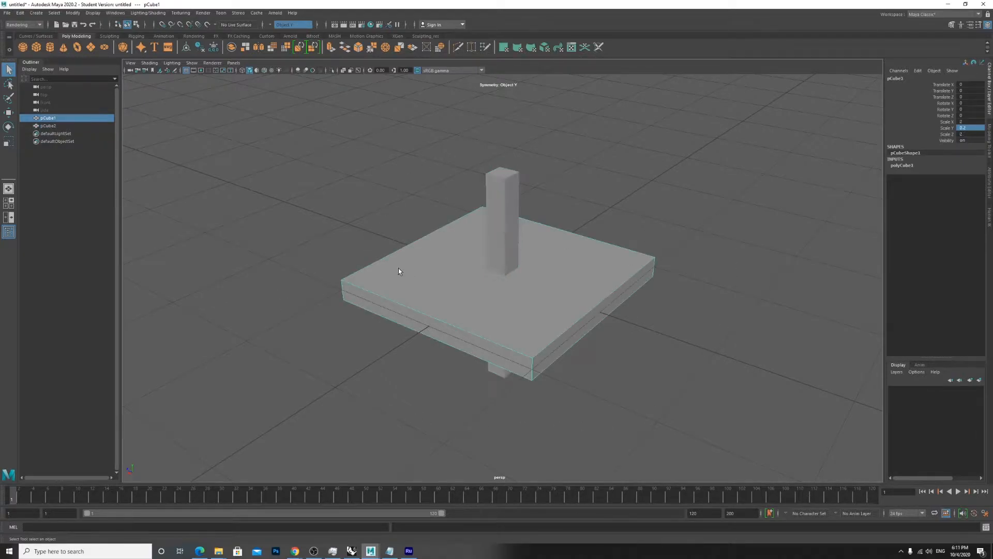
click(505, 190)
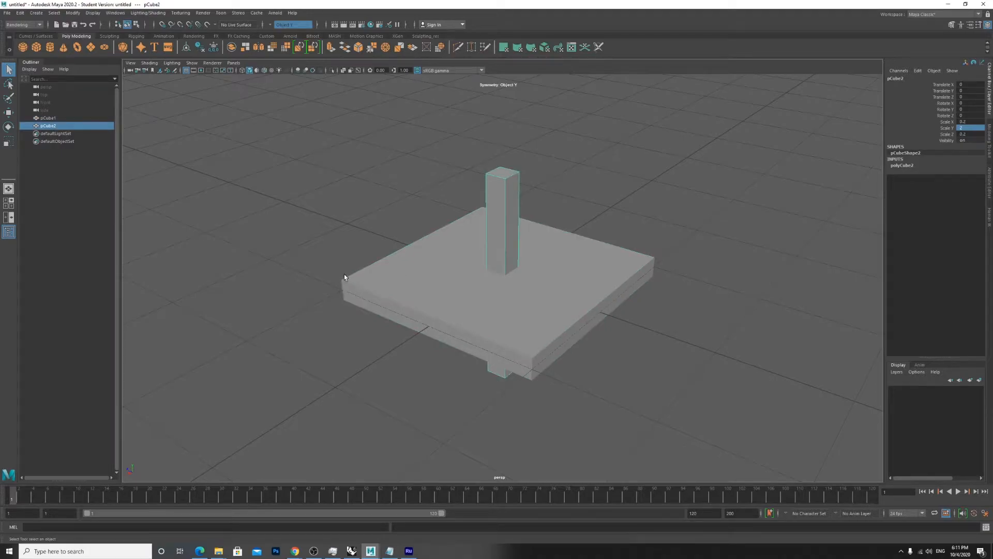
key(w)
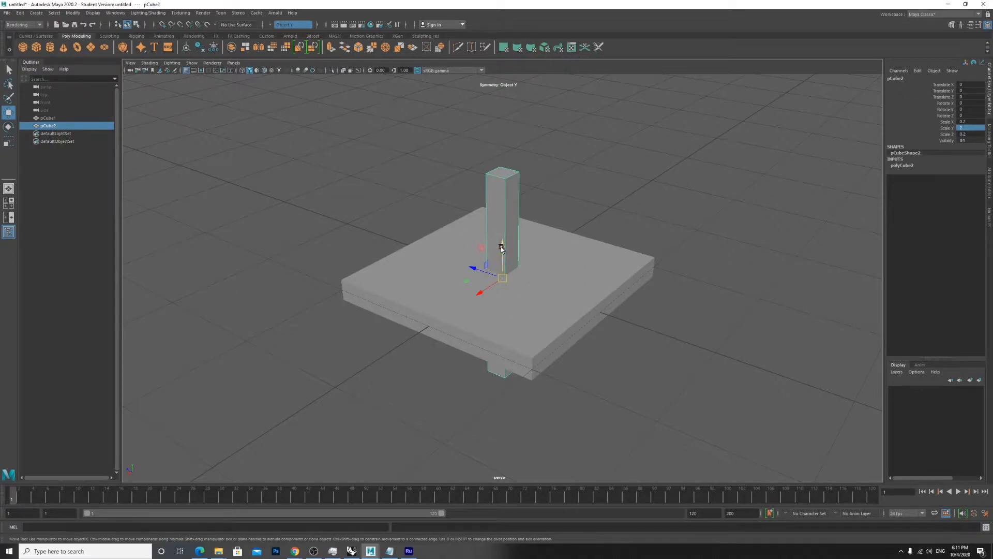
key(d)
drag(502, 278, 490, 195)
key(ctrl+z)
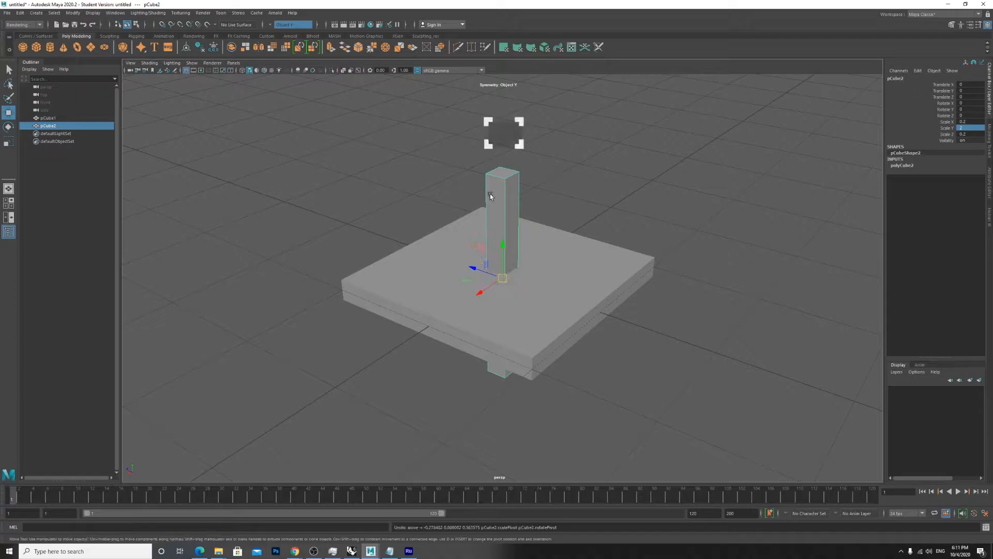
Snap the leg's pivot to its upper corner vertex, and vertex-snap the leg to the matching bottom corner of the tabletop.
key(d+v)
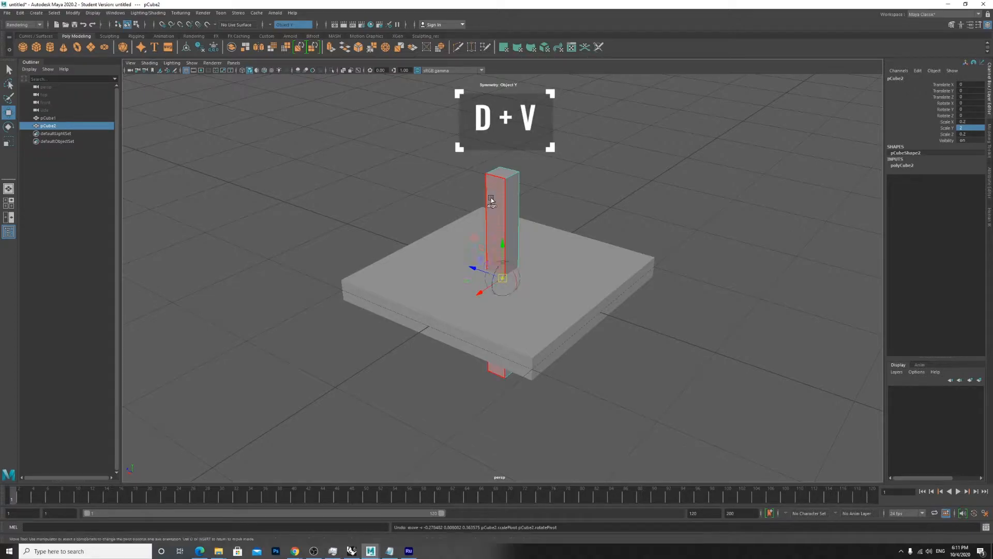
drag(503, 281, 491, 177)
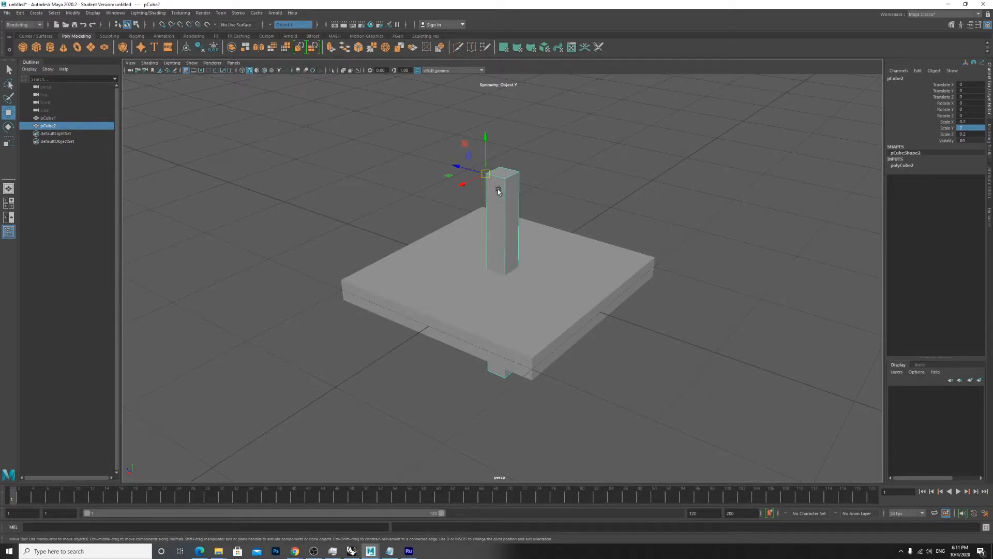
key(v)
drag(486, 174, 346, 300)
alt+drag(429, 269, 425, 341)
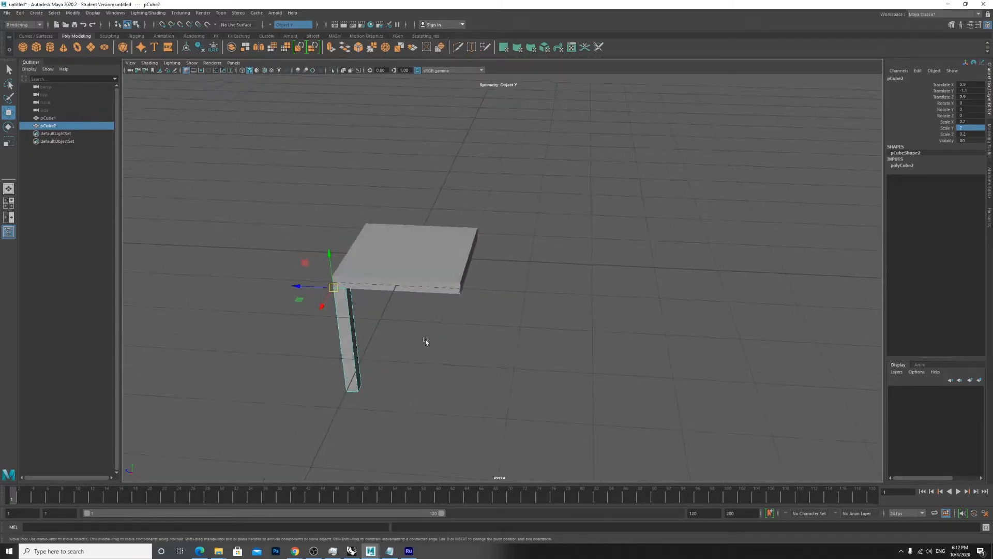
Duplicate the table leg and move the copy a short way along the Z axis, beside the original.
scroll(304, 268, up, 5)
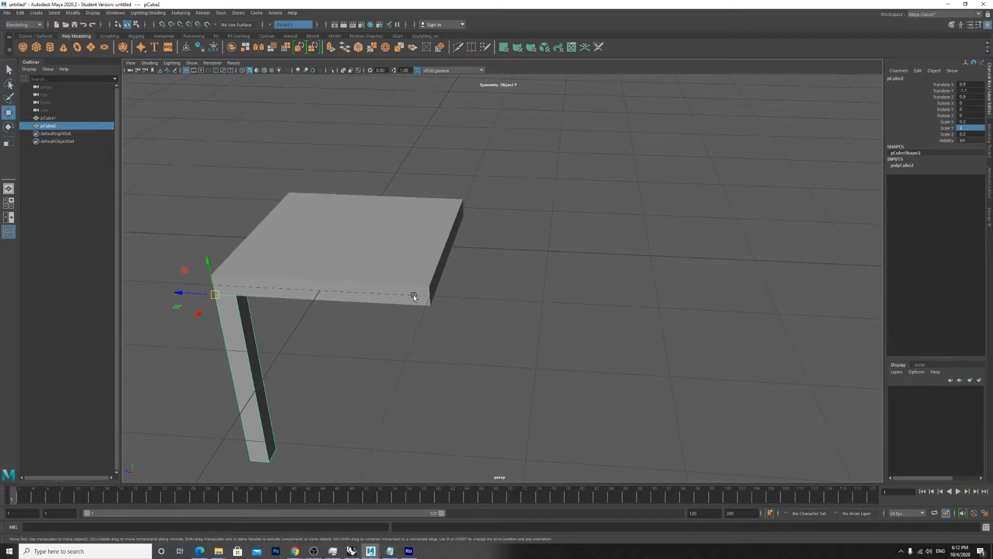
key(shift+d)
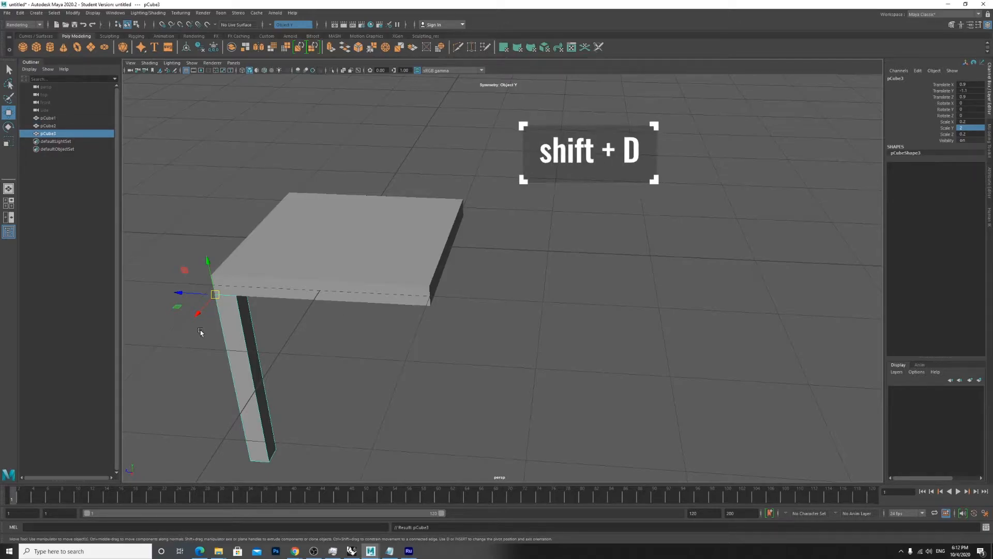
drag(182, 296, 237, 296)
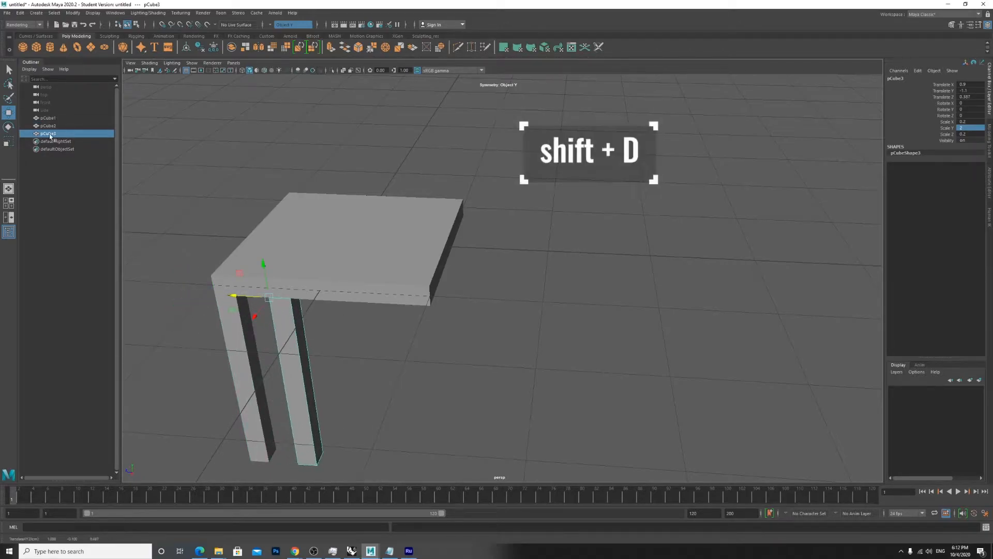
click(53, 126)
click(53, 133)
click(54, 126)
click(53, 134)
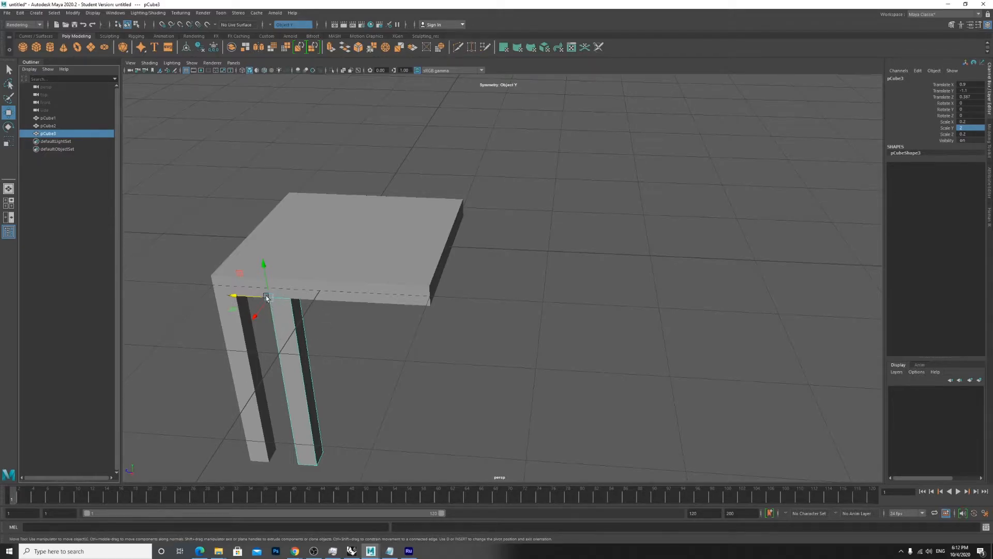
Snap the copied leg's pivot to its outer upper corner and vertex-snap the leg to the tabletop's adjacent bottom corner along Z.
key(d+v)
drag(271, 299, 299, 304)
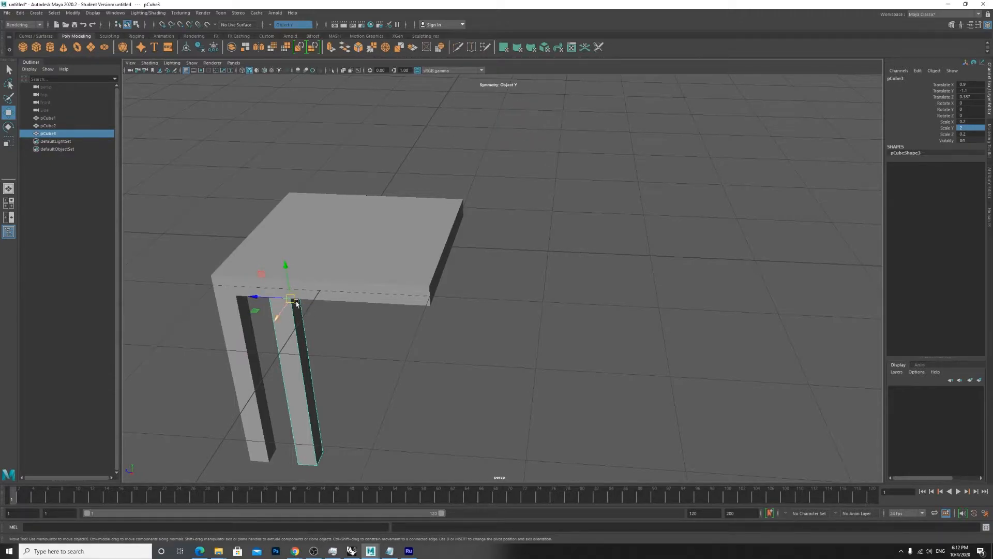
key(v)
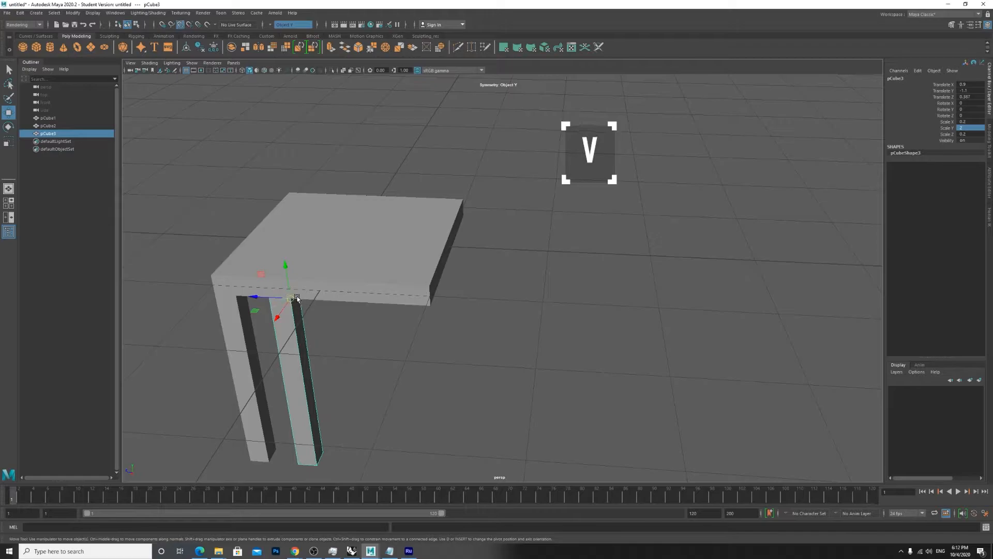
drag(300, 301, 283, 377)
Duplicate both legs together and move the copies along the X axis past the tabletop's opposite side.
alt+drag(511, 343, 567, 360)
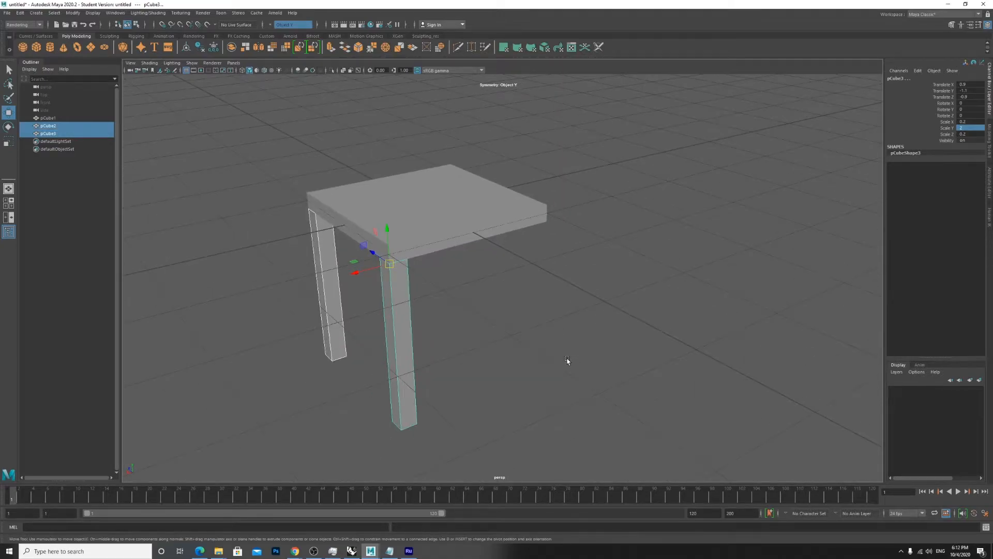
key(shift+d)
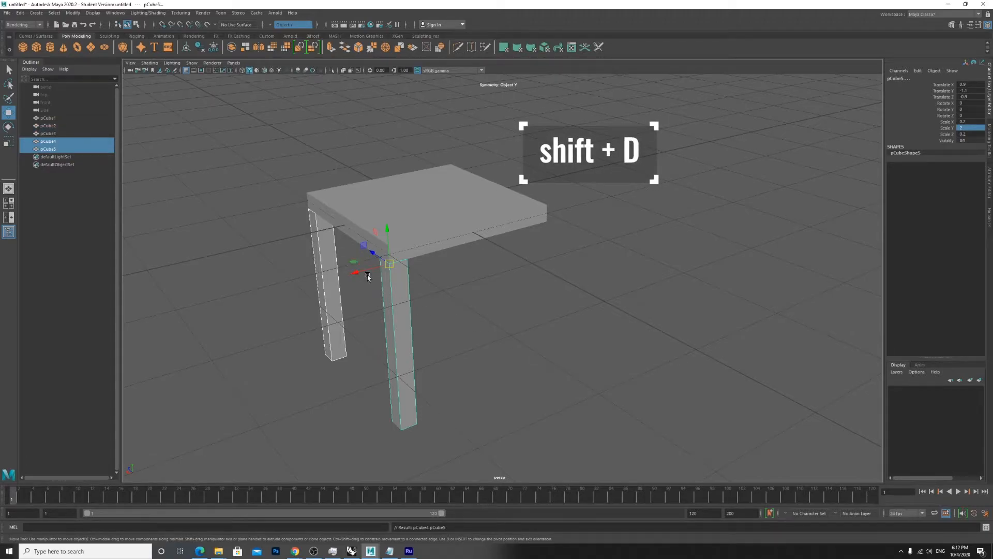
drag(364, 275, 570, 215)
alt+drag(623, 237, 541, 269)
scroll(589, 330, down, 3)
scroll(596, 396, up, 3)
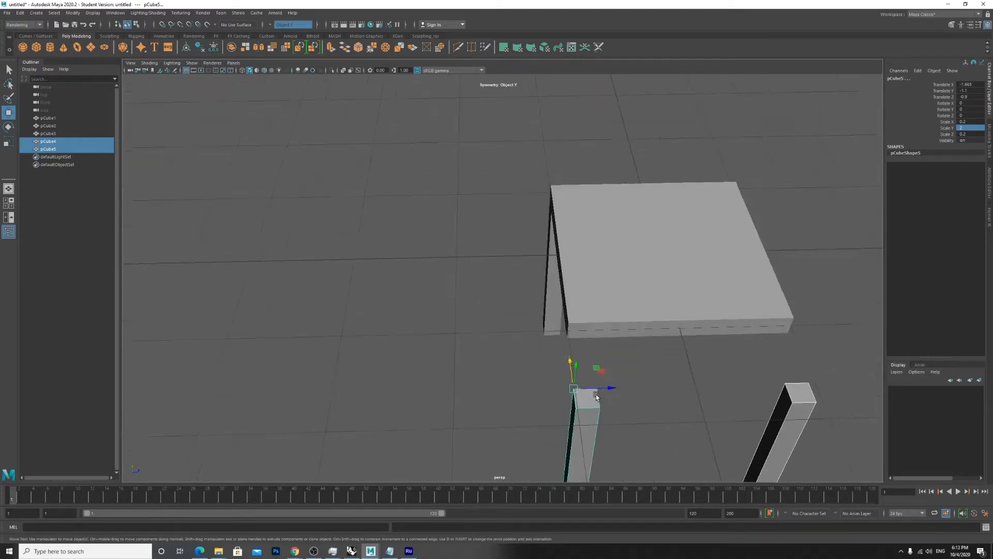
scroll(550, 404, down, 5)
alt+drag(756, 288, 468, 338)
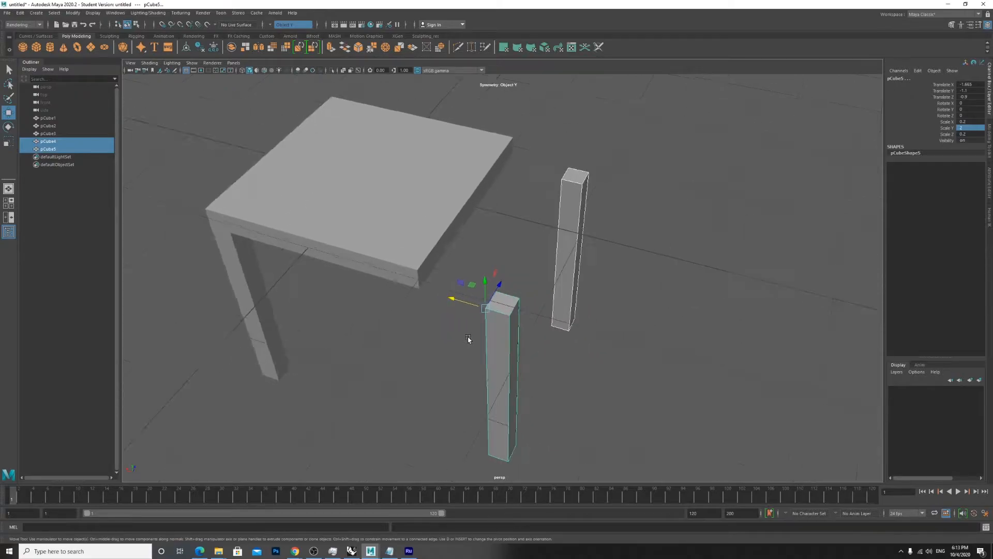
scroll(468, 339, up, 1)
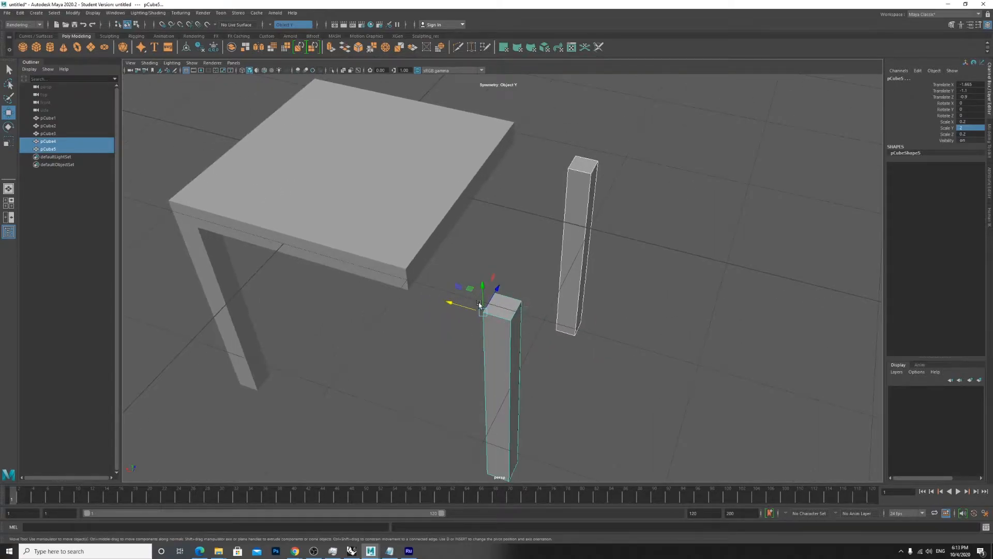
Snap the copied pair's pivot to its outer upper corner and vertex-snap both legs to the tabletop's opposite bottom corners.
key(d+v)
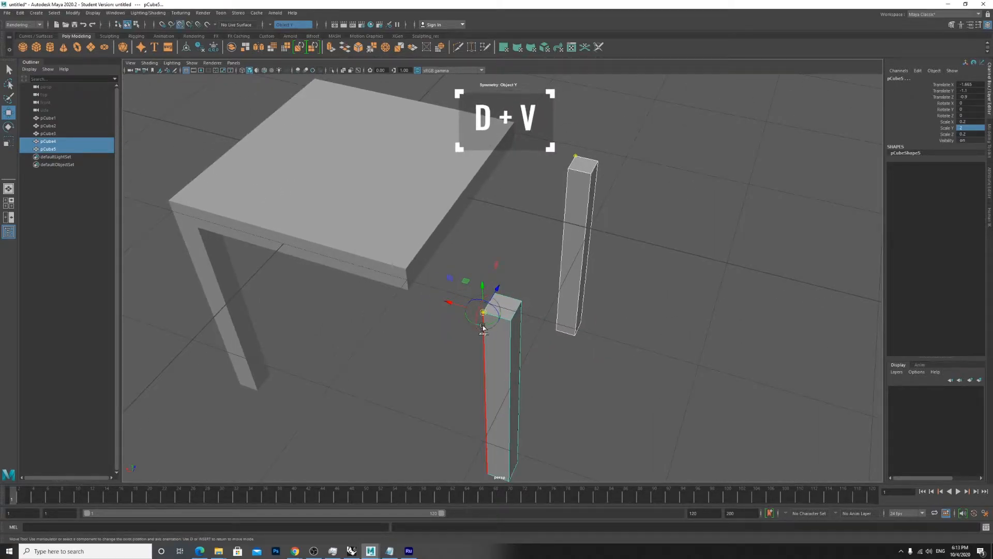
drag(483, 312, 510, 321)
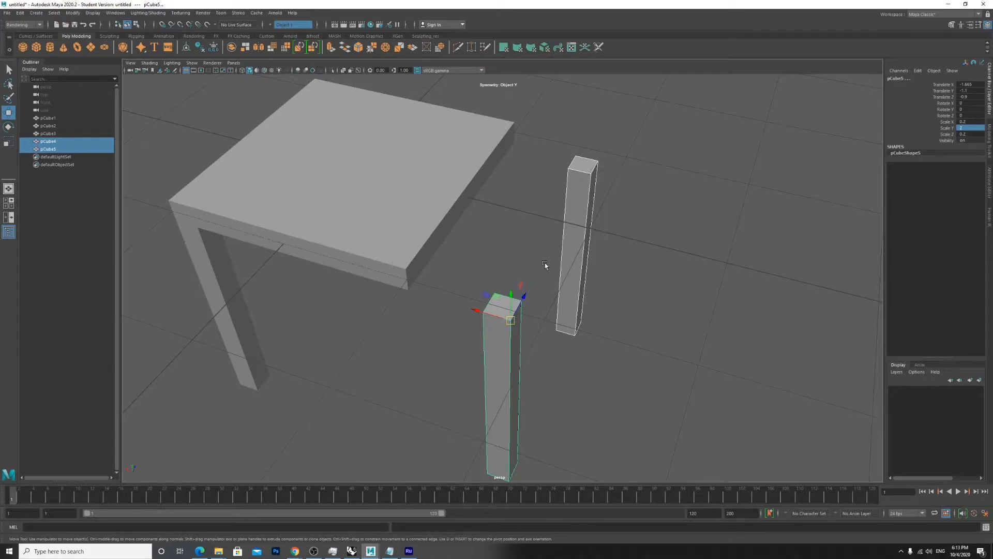
drag(510, 321, 406, 290)
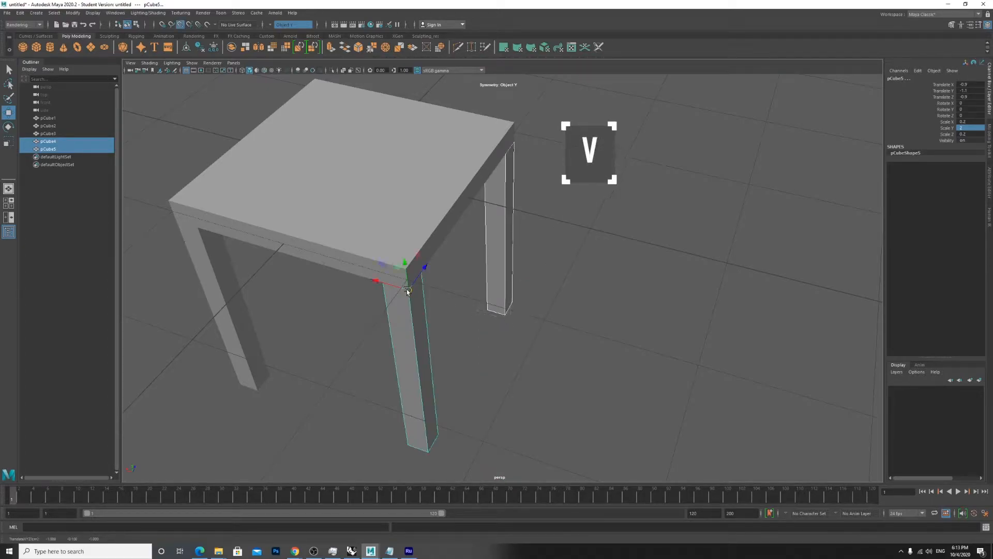
scroll(466, 326, down, 4)
alt+drag(570, 336, 482, 343)
alt+drag(312, 381, 383, 343)
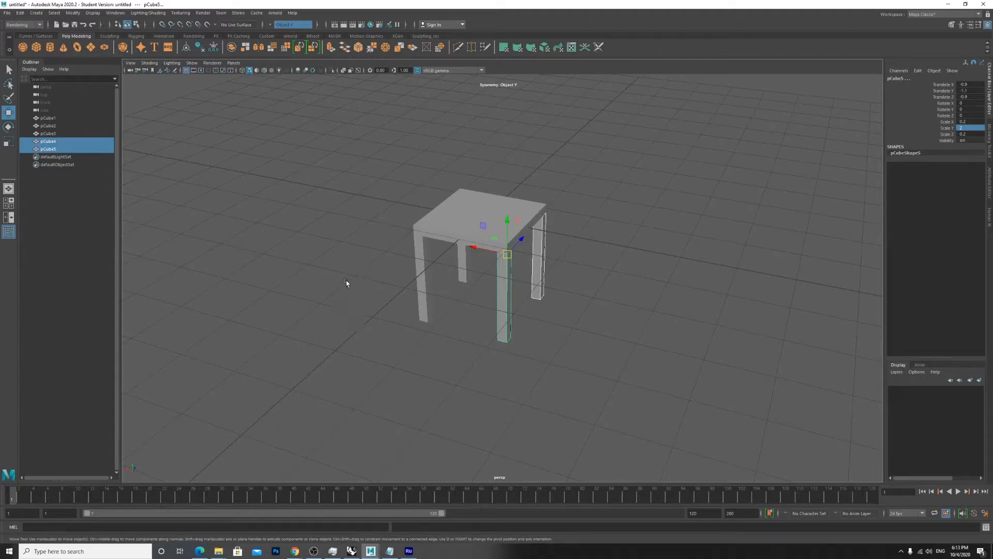
Select the tabletop and all four legs, and raise the table along Y in the side view until the legs stand on the grid.
click(532, 374)
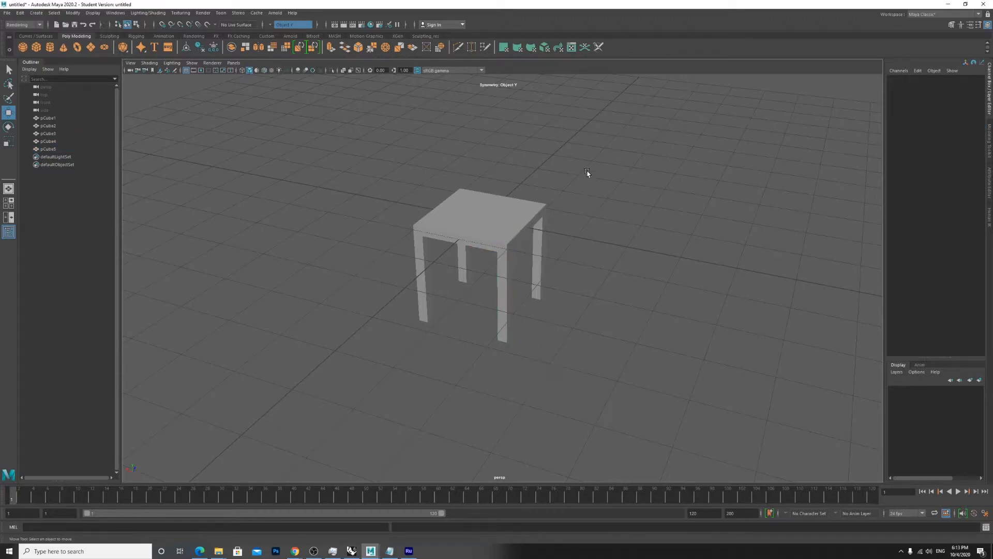
drag(590, 148, 354, 406)
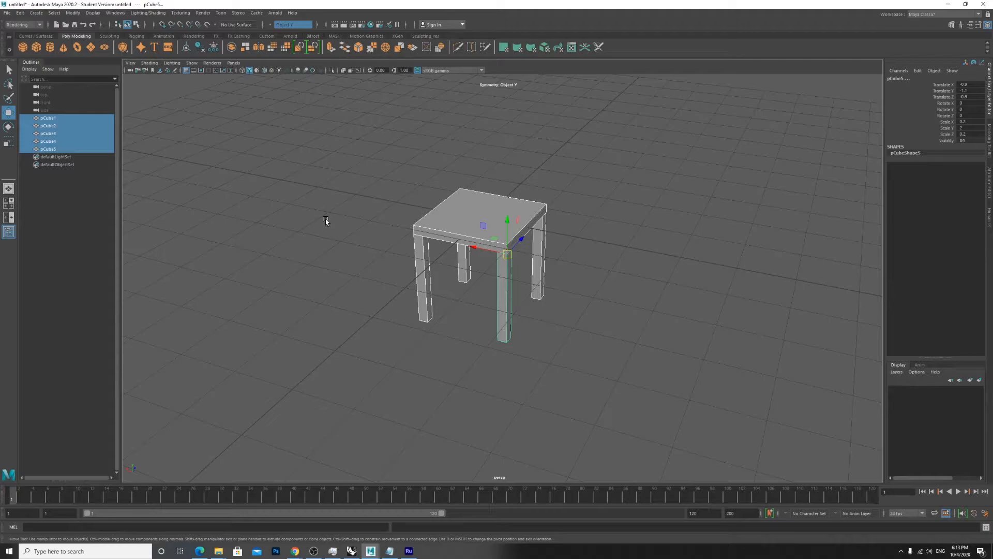
key(space)
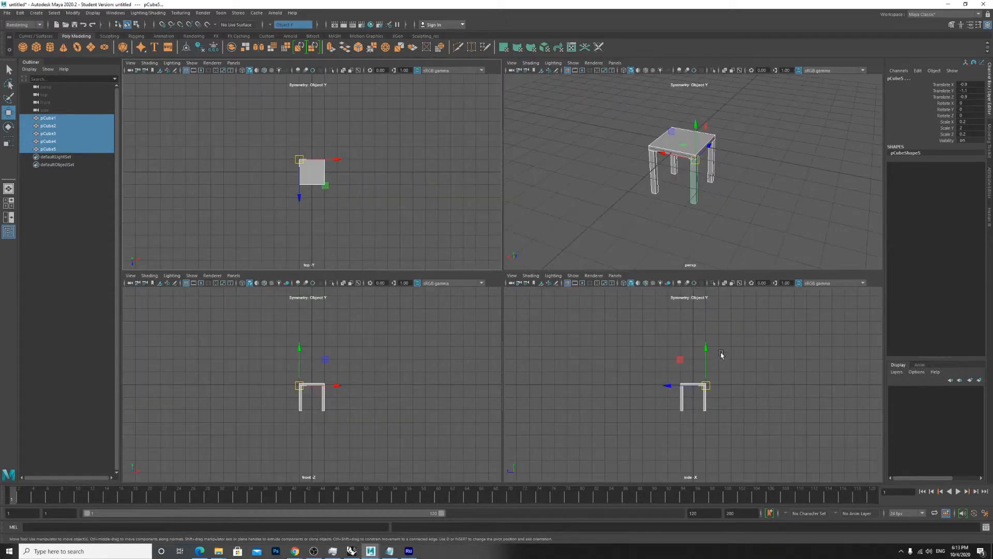
scroll(751, 411, up, 5)
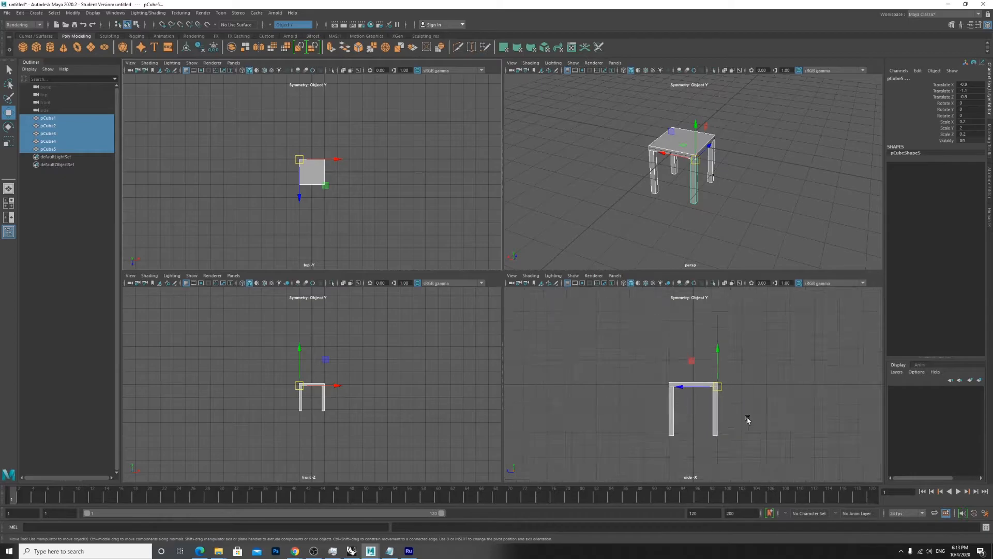
drag(729, 352, 724, 279)
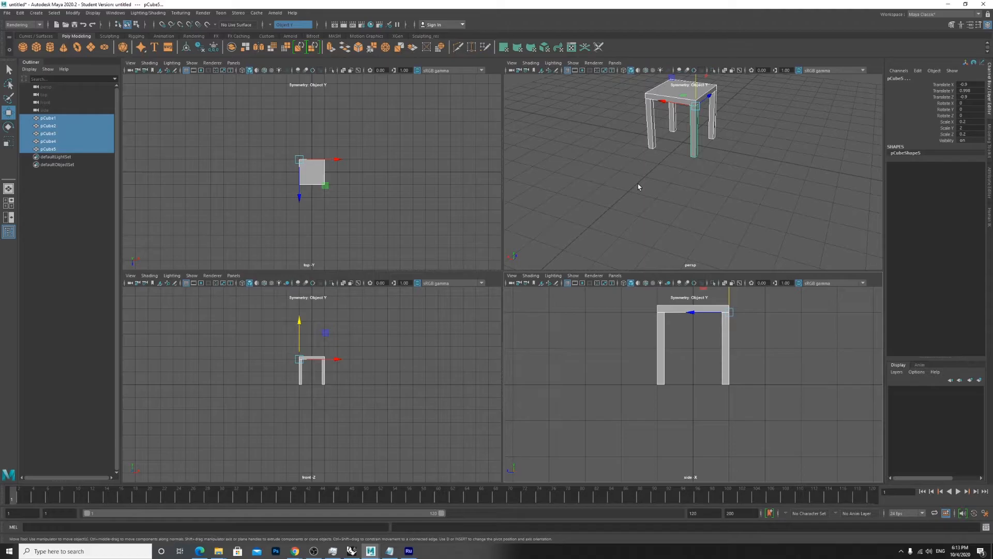
key(space)
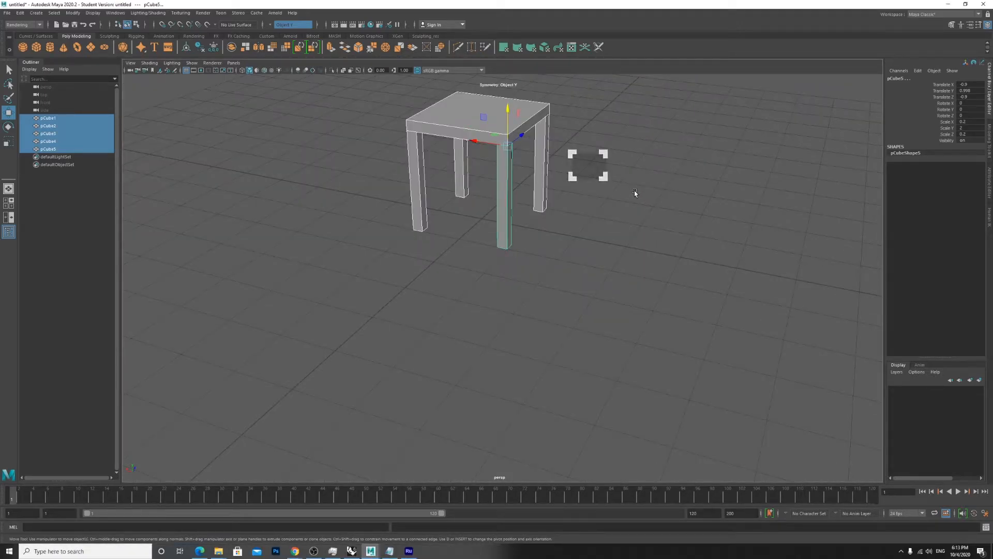
key(f)
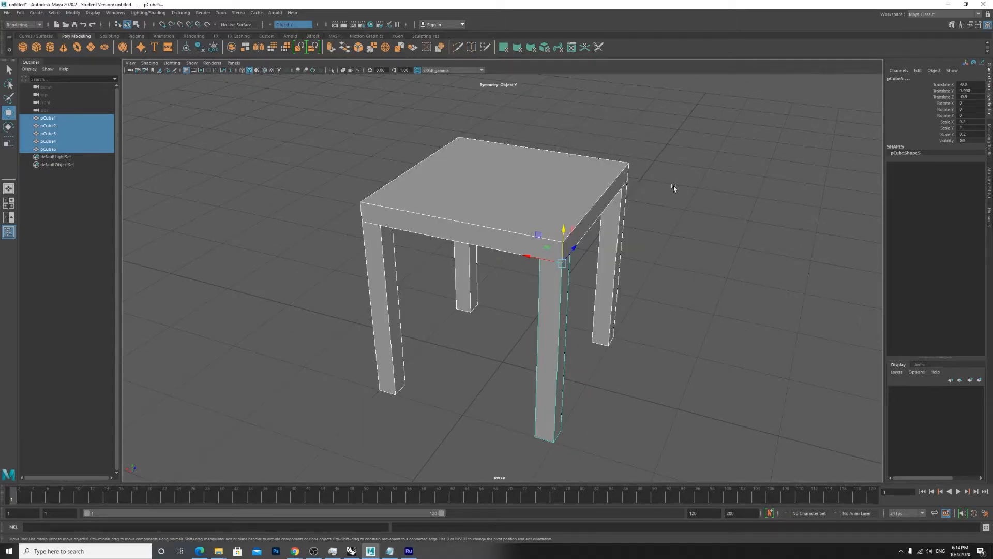
click(691, 189)
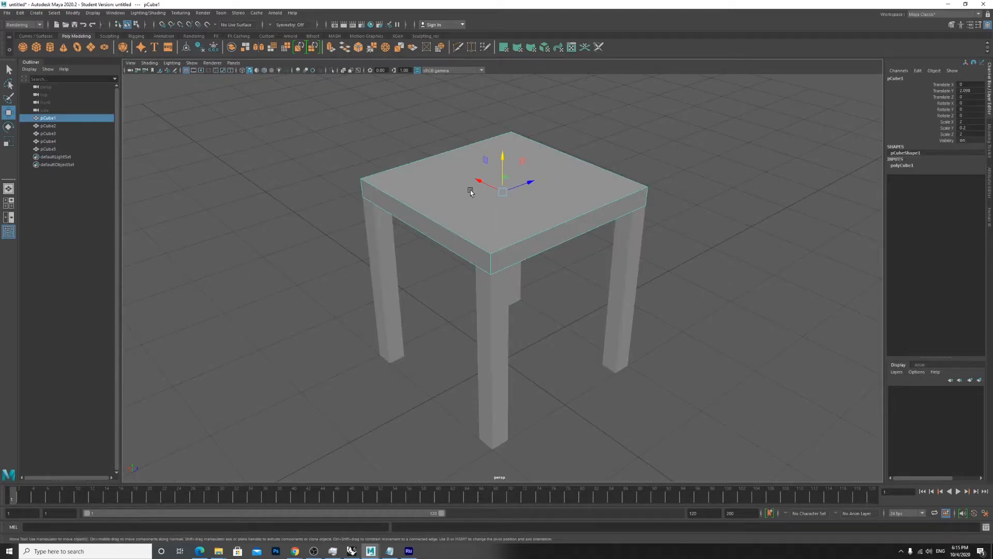
Select the tabletop cube and switch it to vertex selection mode.
click(738, 260)
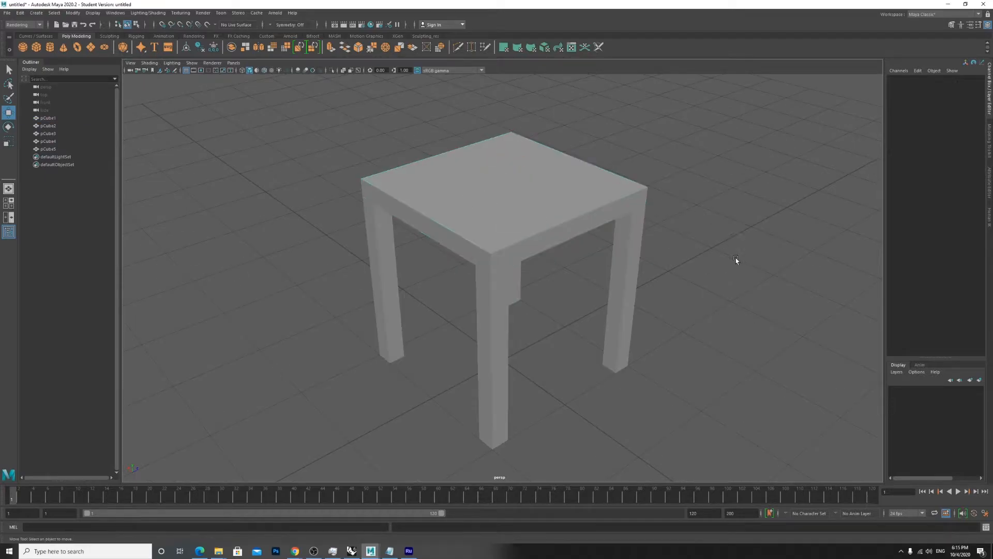
alt+drag(725, 277, 632, 274)
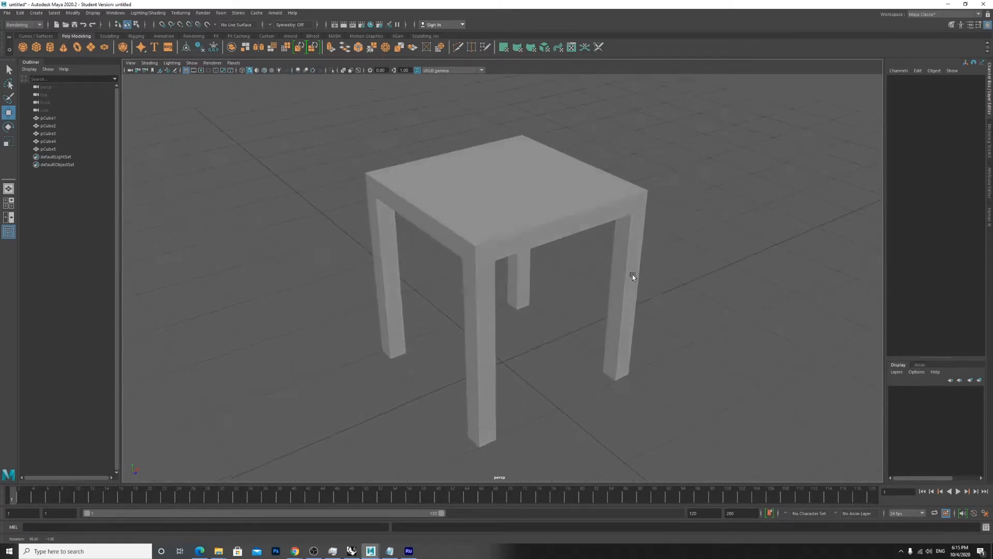
click(432, 186)
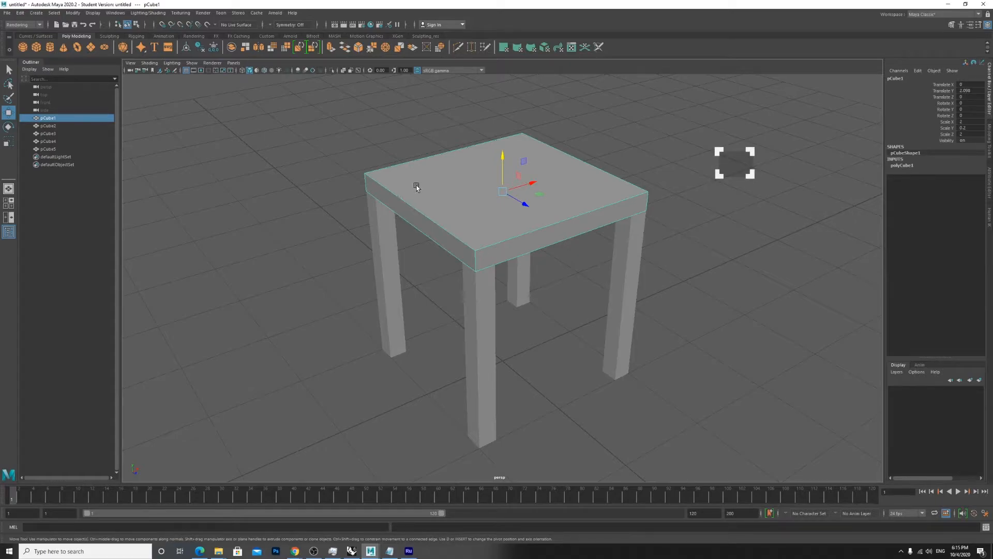
right_drag(424, 179, 389, 181)
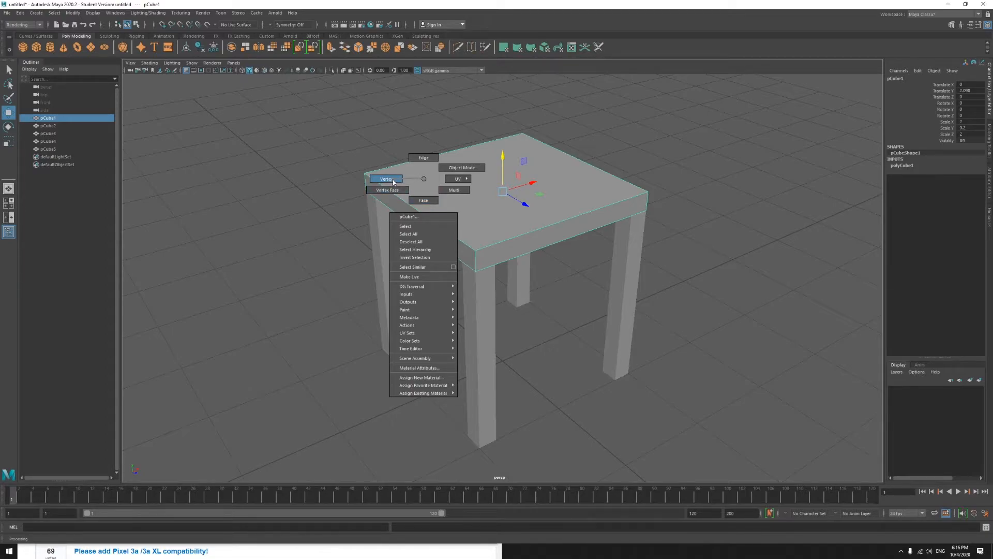
right_drag(413, 183, 425, 180)
right_drag(425, 180, 383, 178)
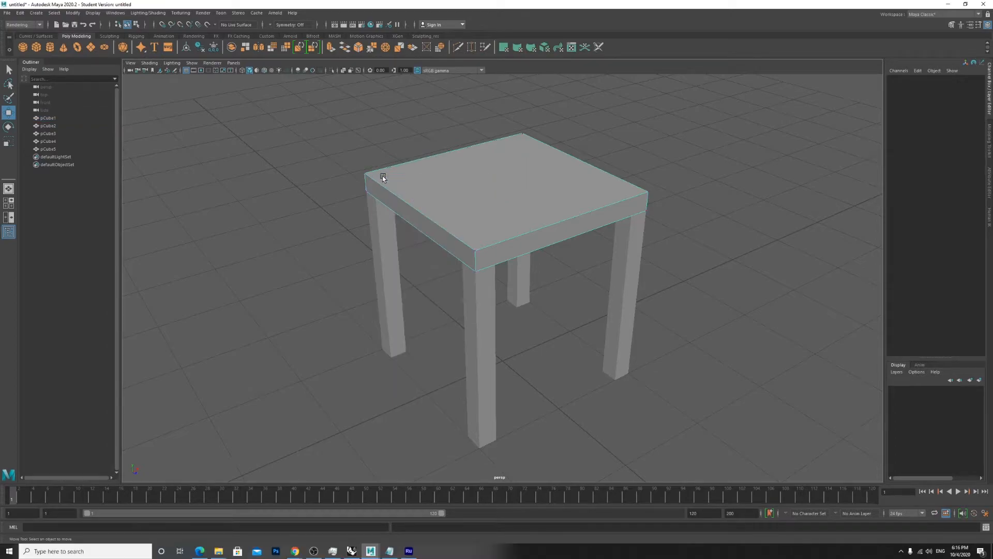
Try moving one upper corner vertex of the tabletop outward, undo it, raise the vertex along Y, and undo that too.
drag(373, 150, 361, 173)
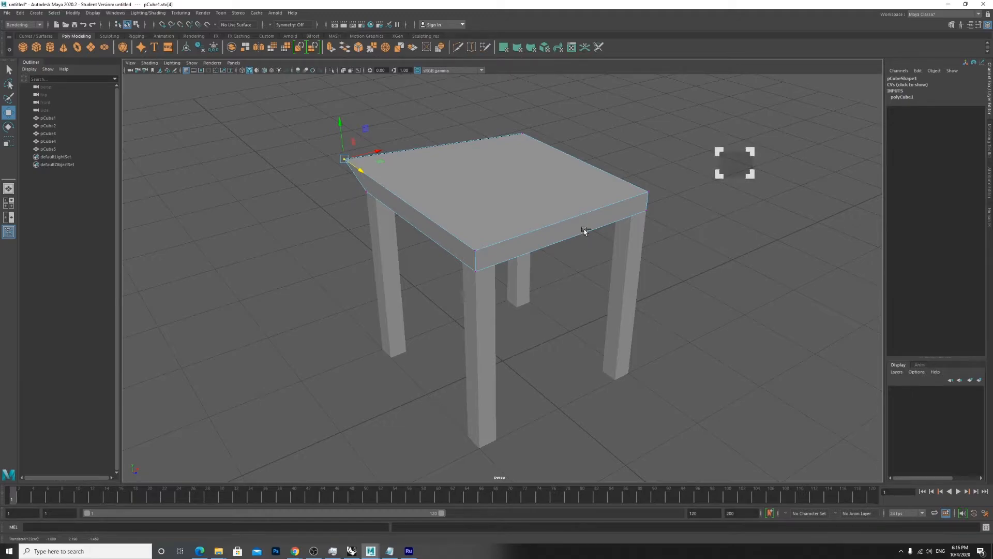
key(ctrl+z)
drag(362, 135, 357, 106)
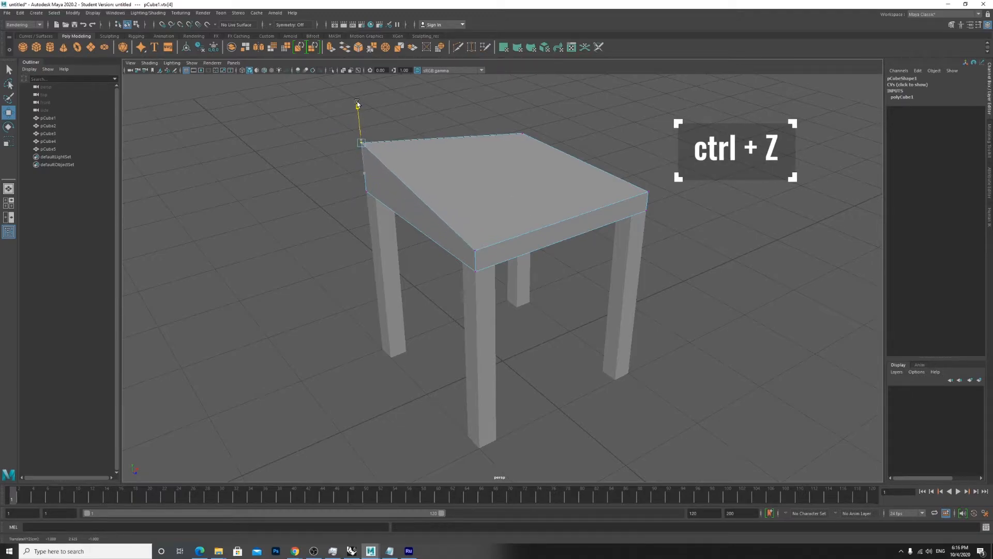
key(ctrl+z)
Switch the tabletop to face selection mode and select its side and top faces one after another, ending with the top face.
right_click(445, 184)
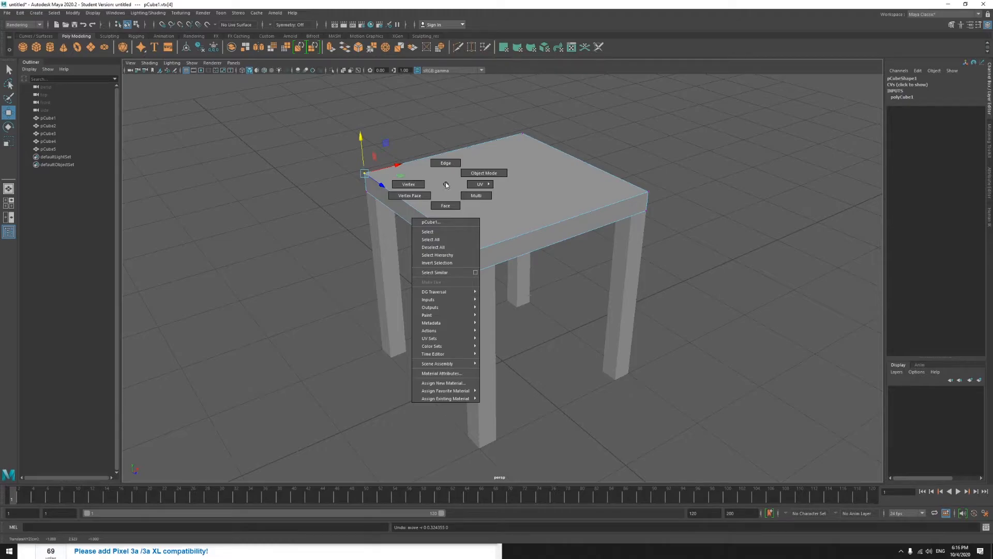
click(446, 205)
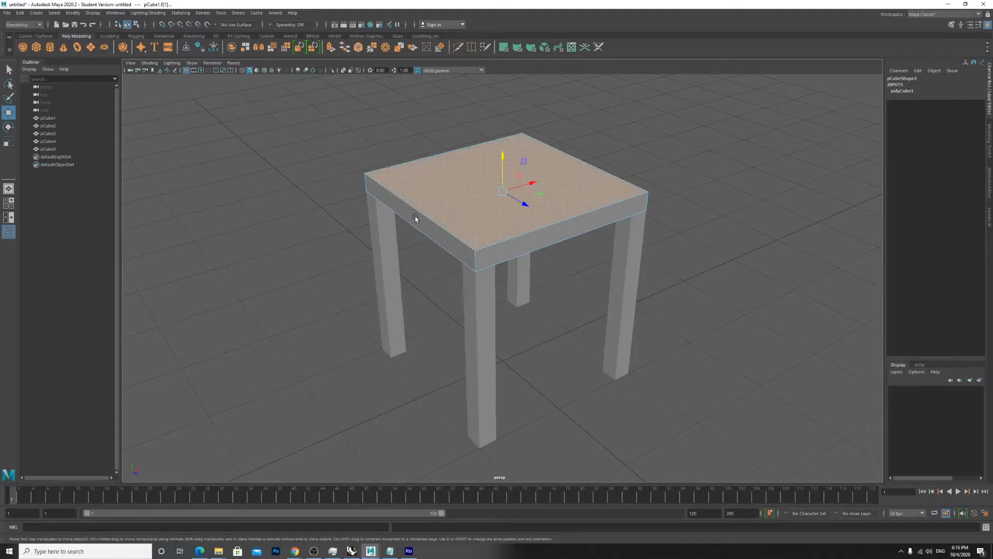
click(421, 222)
click(549, 236)
click(463, 195)
alt+drag(616, 235, 515, 217)
click(443, 190)
alt+drag(447, 242, 453, 207)
click(455, 207)
alt+drag(526, 182, 461, 247)
click(465, 246)
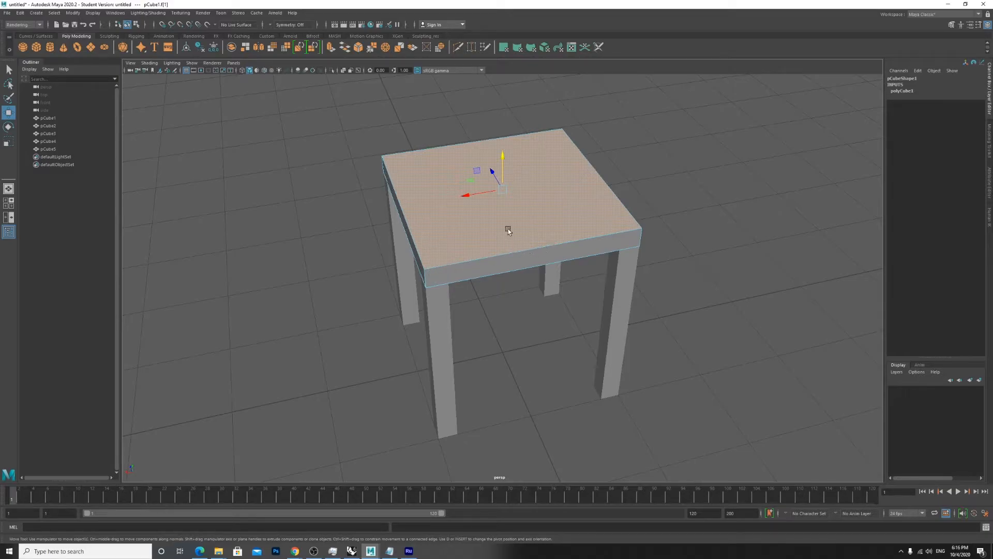
Switch the tabletop to edge selection mode.
right_click(460, 230)
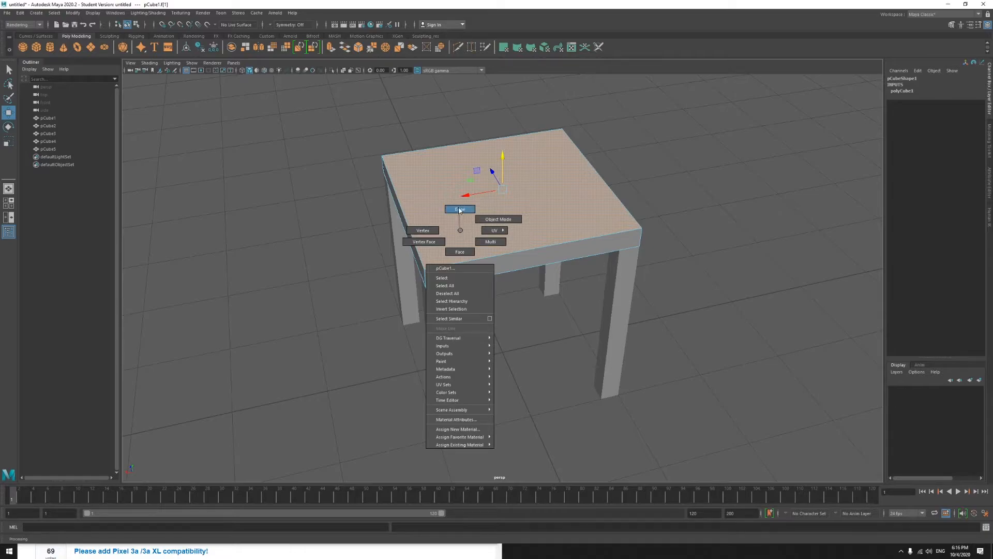
click(460, 209)
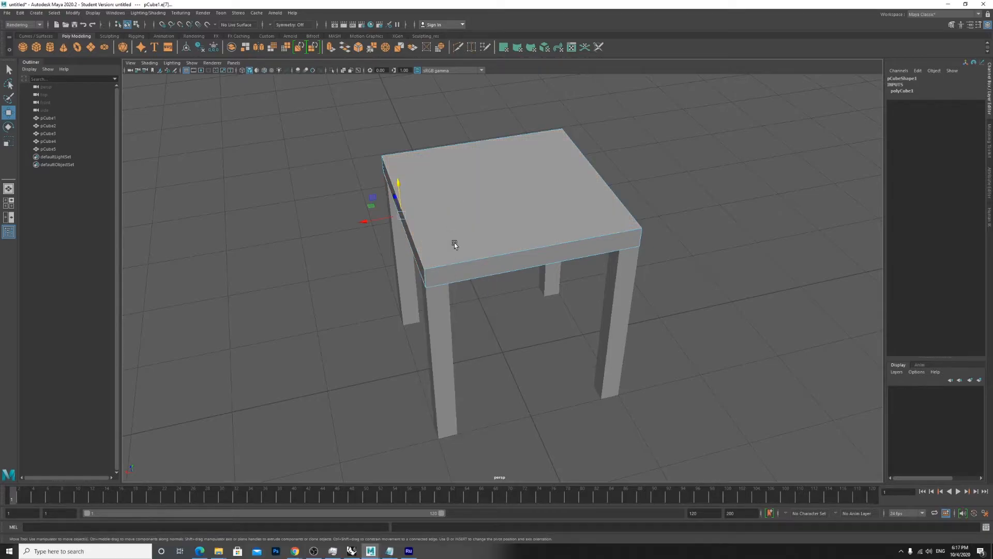
In edge selection mode, select the four upper outer edges of the tabletop together.
click(454, 261)
right_click(444, 216)
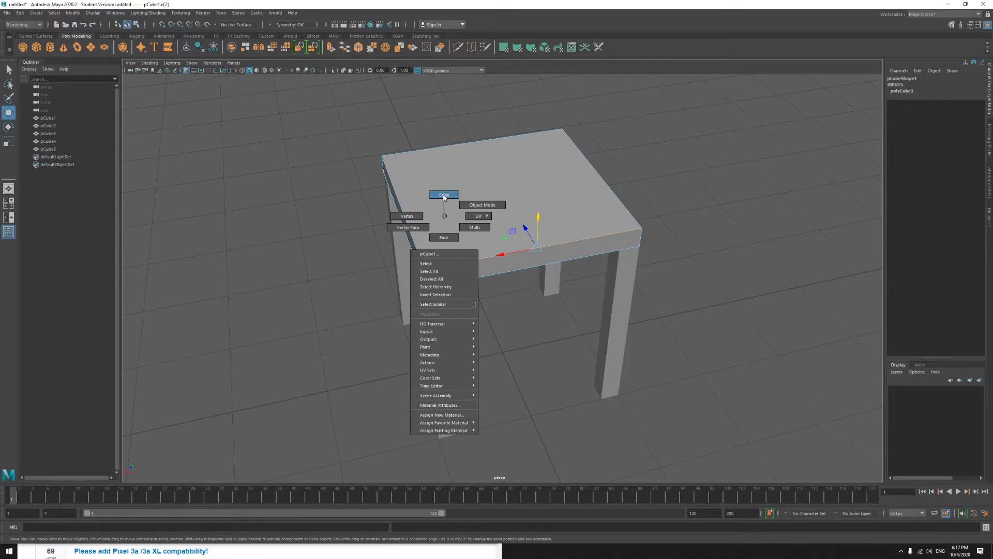
click(443, 195)
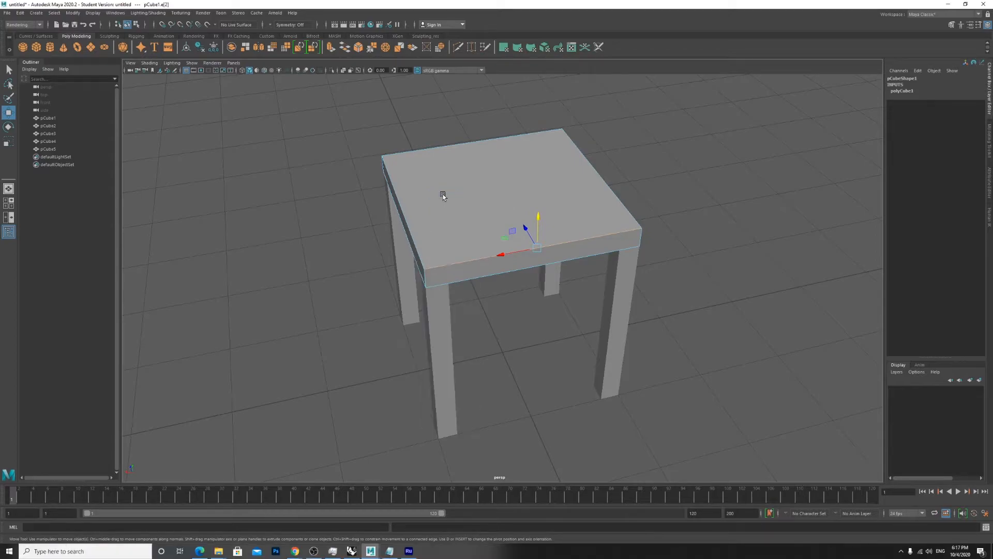
click(412, 238)
alt+right_drag(351, 260, 441, 328)
alt+drag(434, 332, 462, 331)
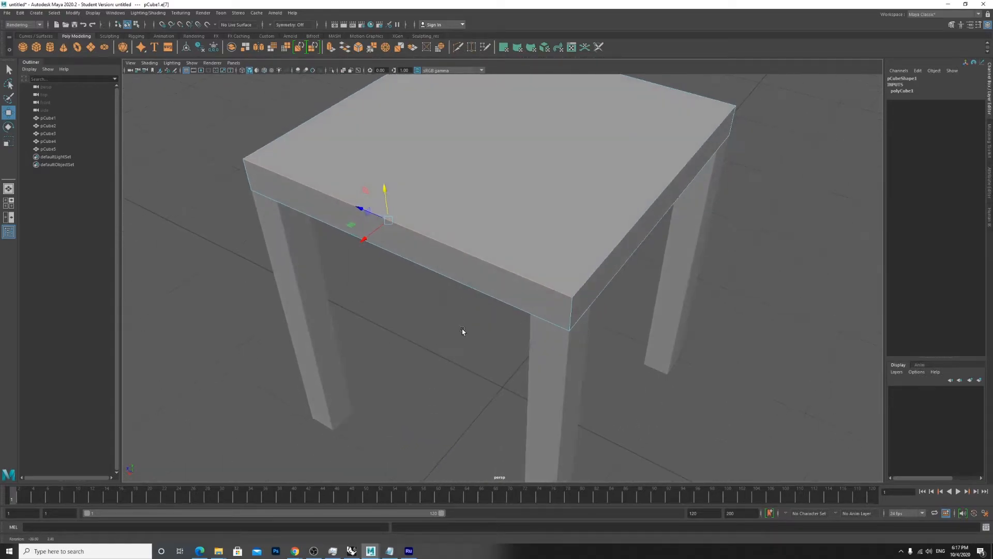
click(589, 275)
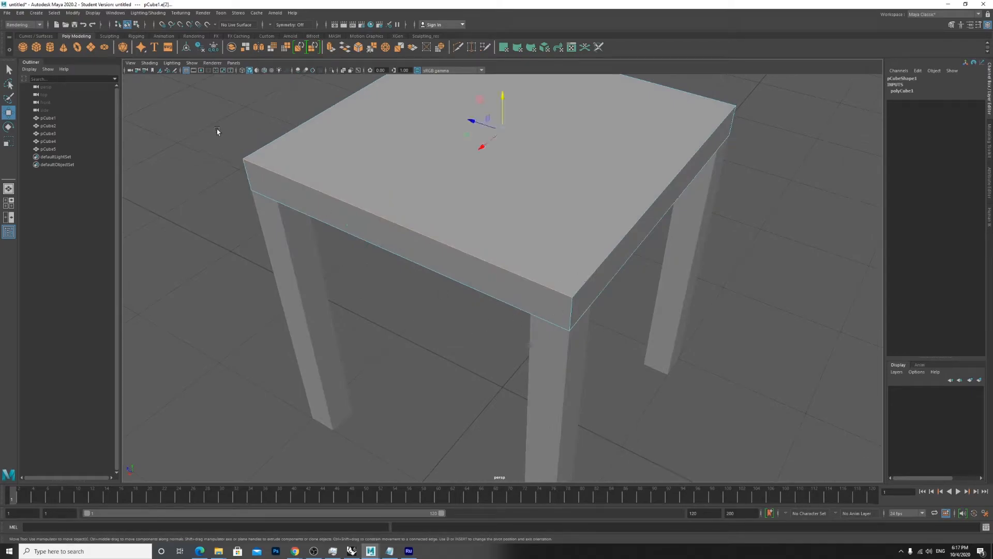
shift+click(269, 143)
scroll(373, 175, down, 4)
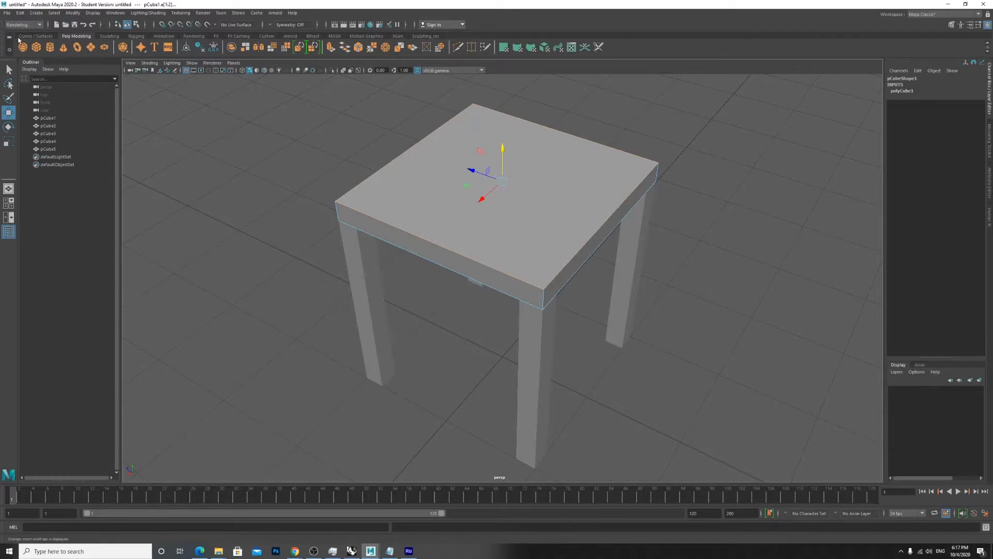
Switch to the Modeling menu set and bevel the selected upper edges of the tabletop.
click(37, 25)
click(15, 33)
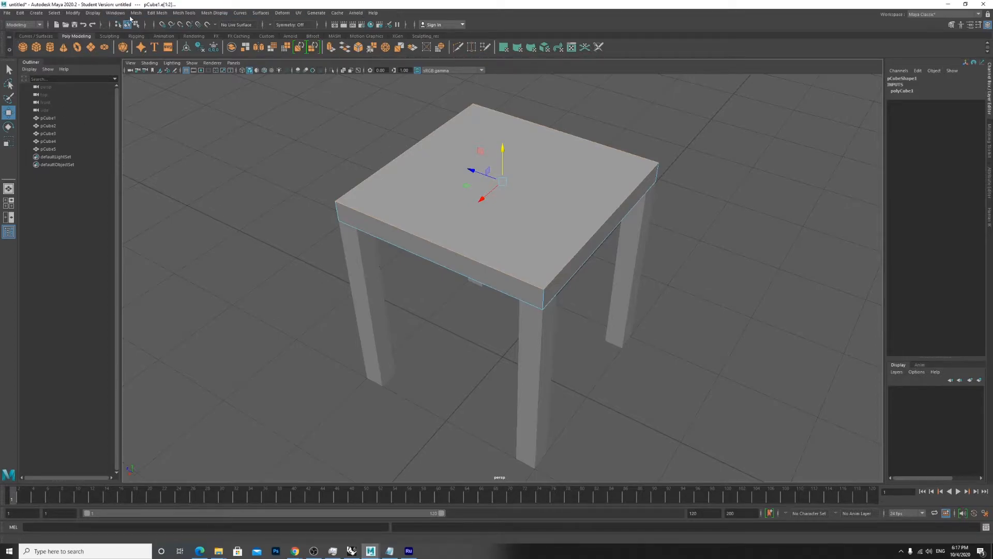
click(158, 13)
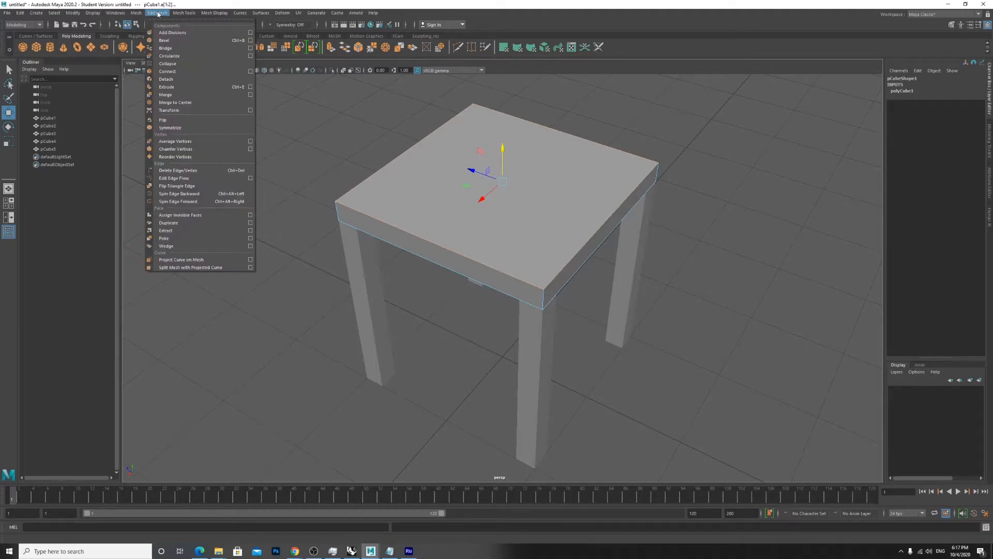
click(165, 41)
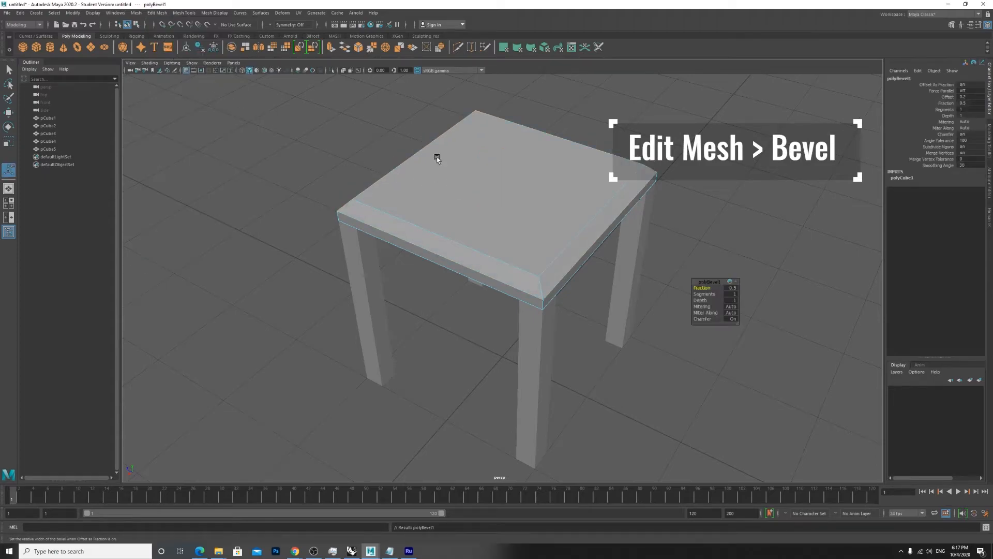
scroll(651, 287, up, 2)
alt+drag(654, 361, 799, 340)
scroll(799, 340, up, 3)
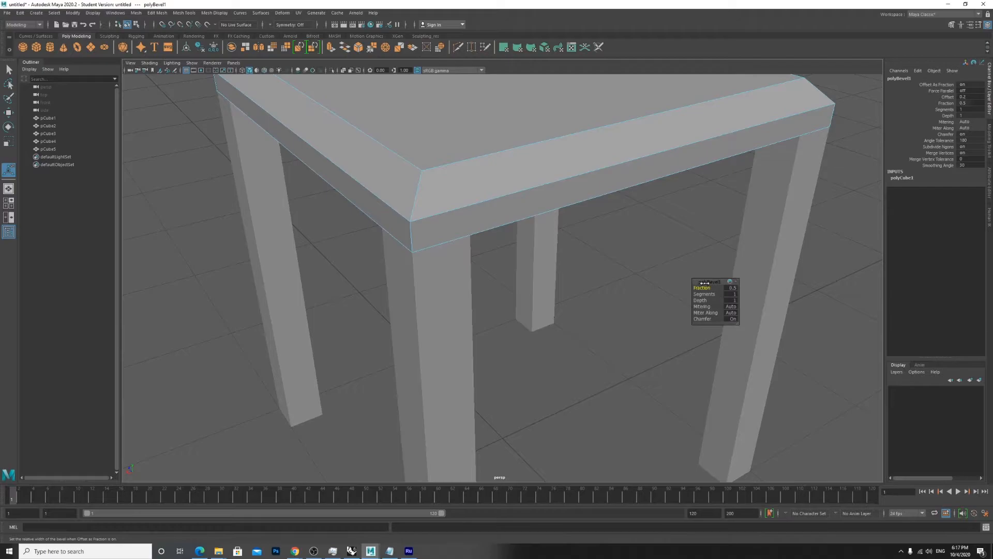
scroll(407, 298, down, 5)
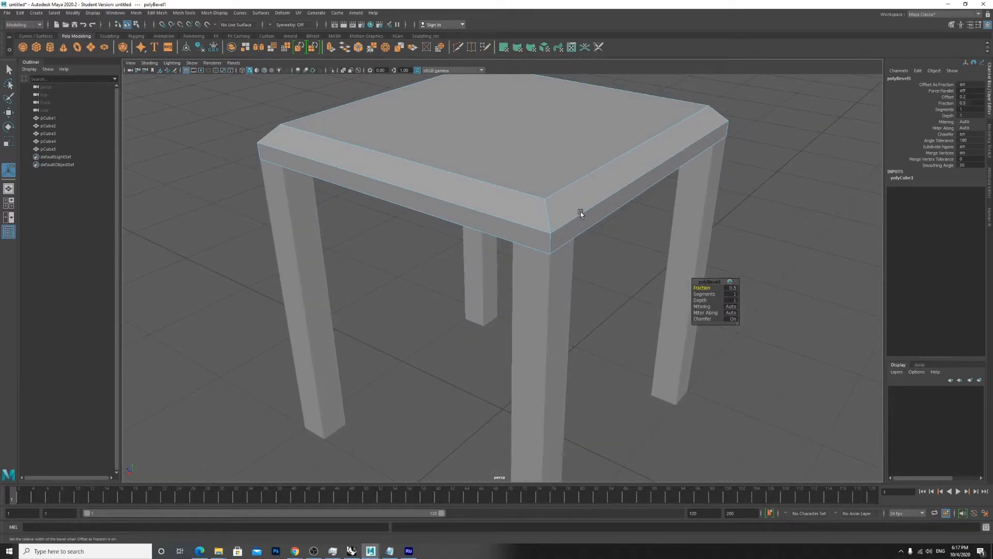
alt+drag(596, 192, 454, 199)
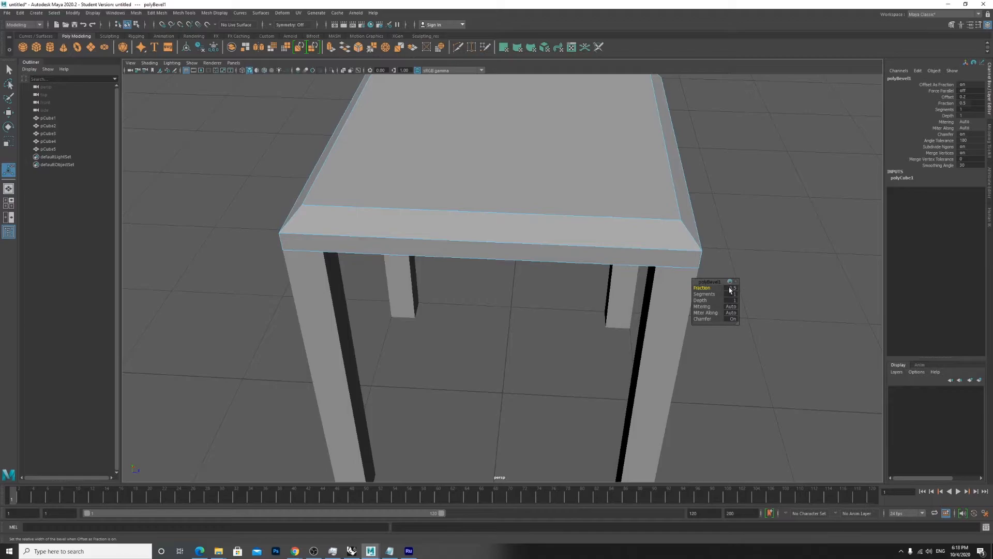
Set the tabletop bevel to 5 segments with a fraction of 0.1.
drag(698, 288, 720, 294)
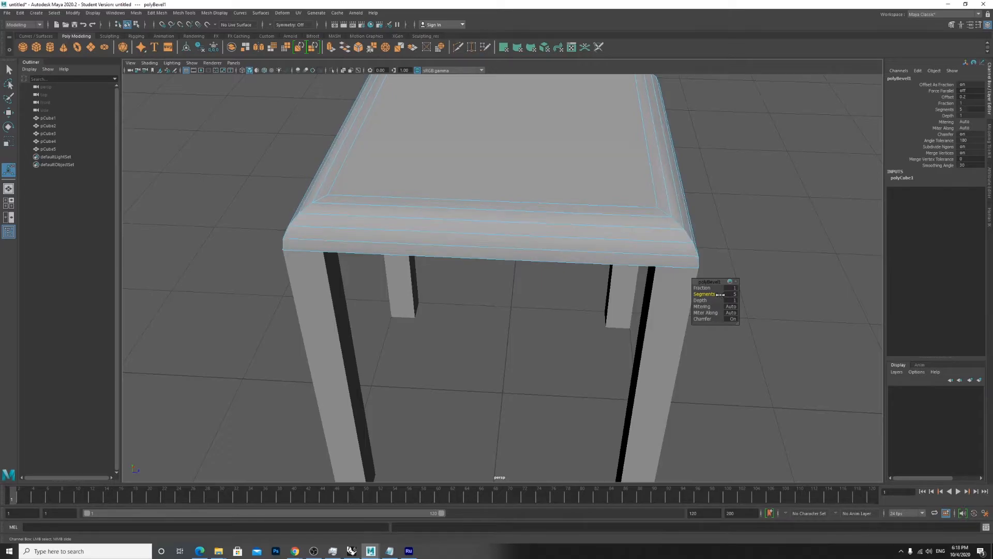
mouse_move(712, 301)
mouse_down()
mouse_move(685, 301)
mouse_move(707, 294)
mouse_up()
drag(701, 287, 701, 287)
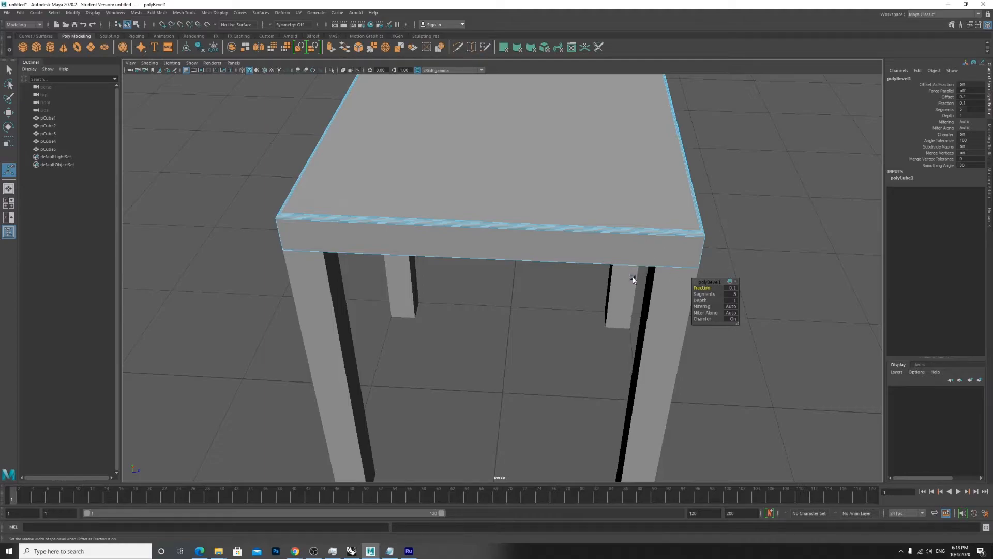
scroll(598, 256, down, 3)
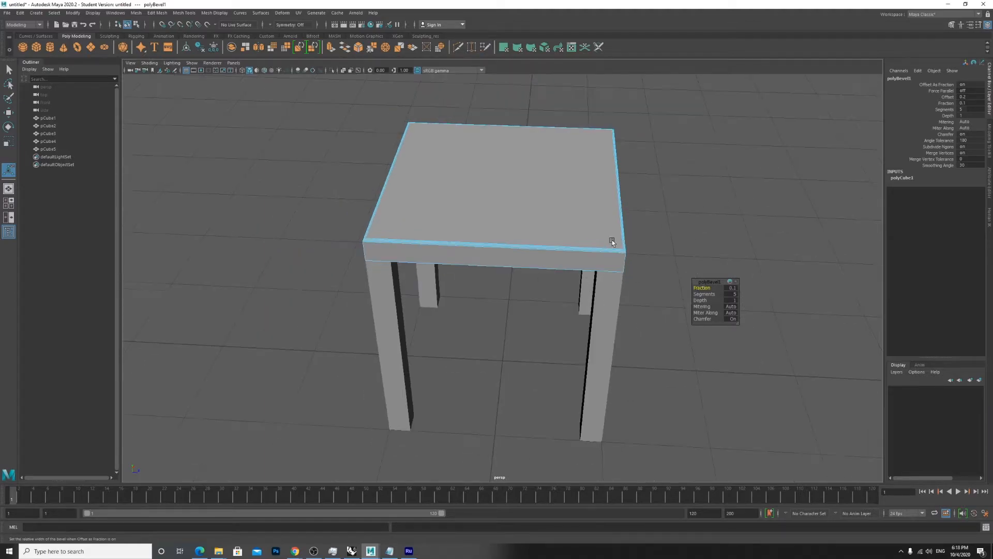
alt+drag(627, 211, 590, 213)
scroll(541, 177, up, 2)
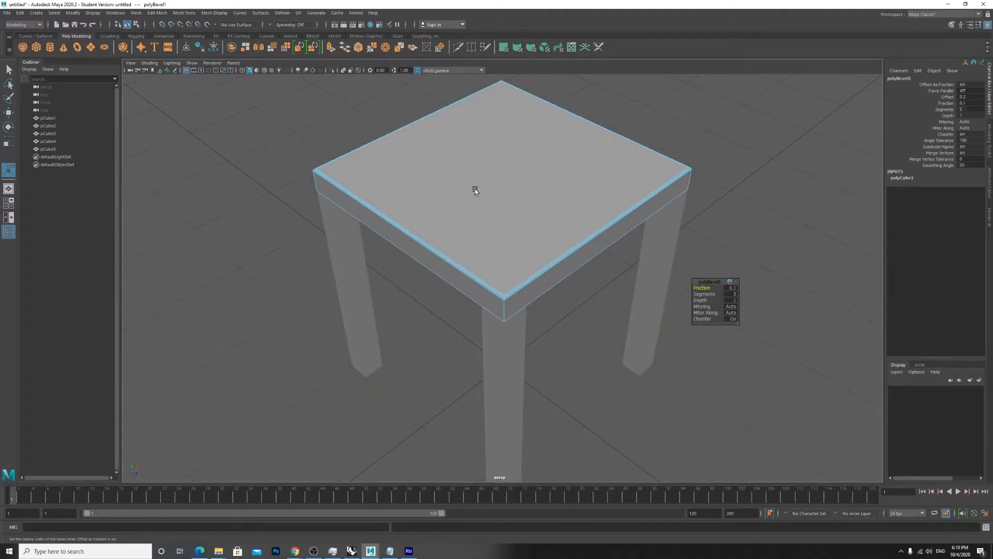
Return the bevelled tabletop to object mode.
right_drag(477, 192, 507, 182)
alt+drag(490, 333, 501, 300)
scroll(415, 200, up, 5)
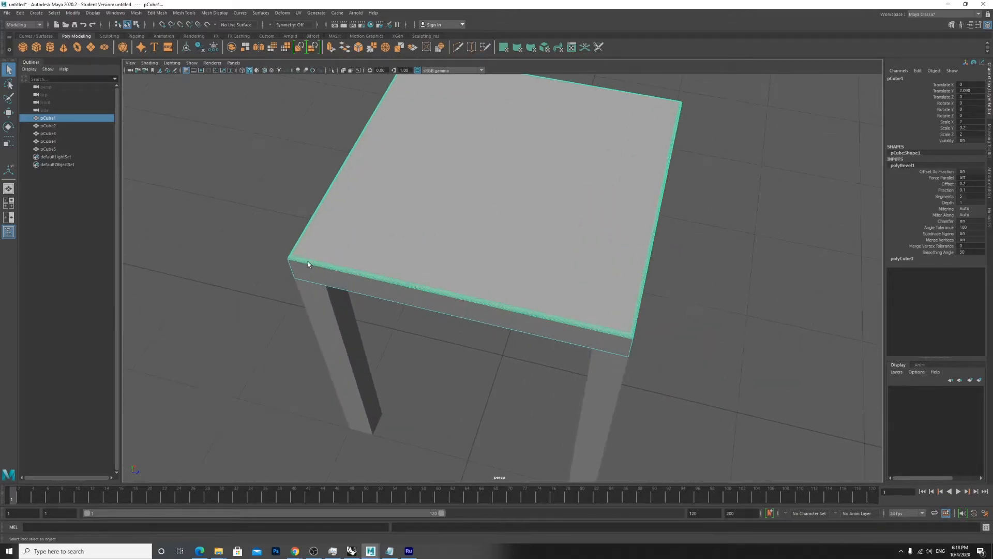
scroll(421, 222, down, 2)
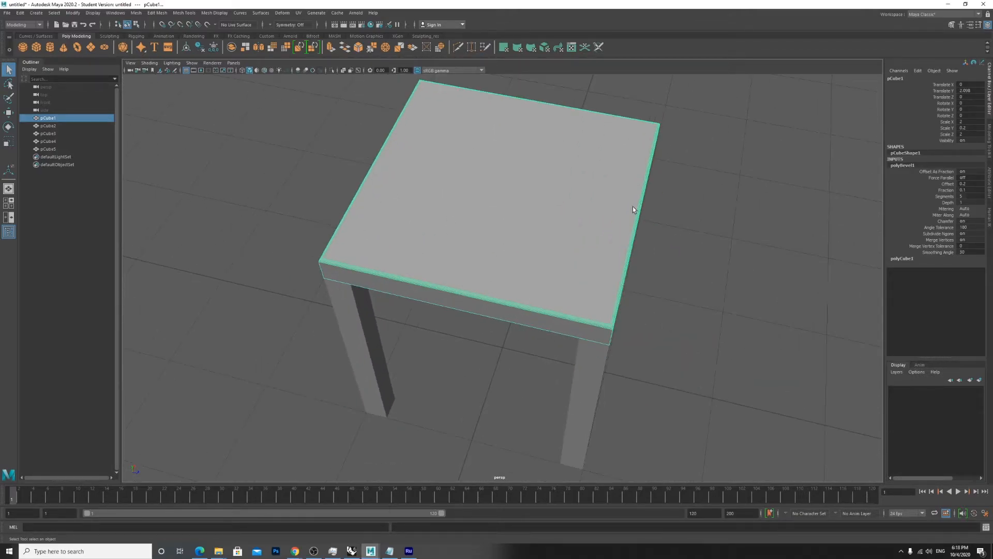
Examine the tabletop's bevelled edges from several angles, with the tabletop selected and deselected.
click(194, 158)
click(531, 179)
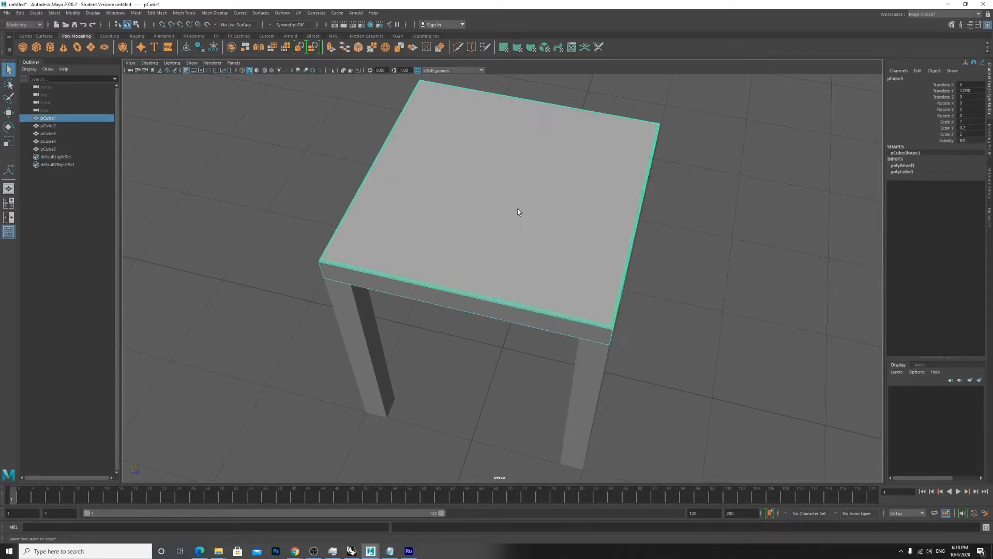
scroll(400, 269, up, 3)
scroll(366, 279, down, 5)
alt+drag(366, 280, 495, 359)
click(494, 359)
scroll(594, 191, up, 2)
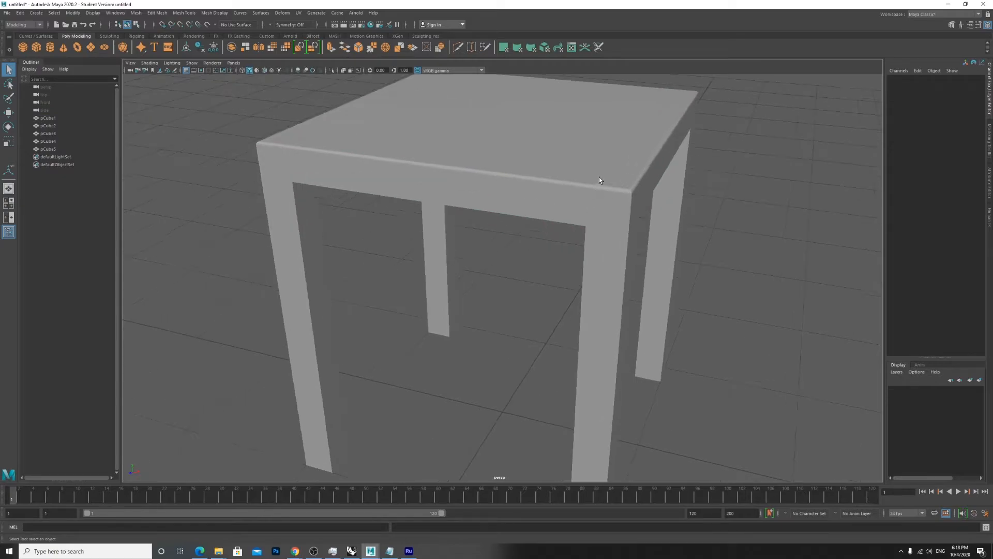
scroll(467, 282, down, 2)
alt+drag(411, 273, 525, 270)
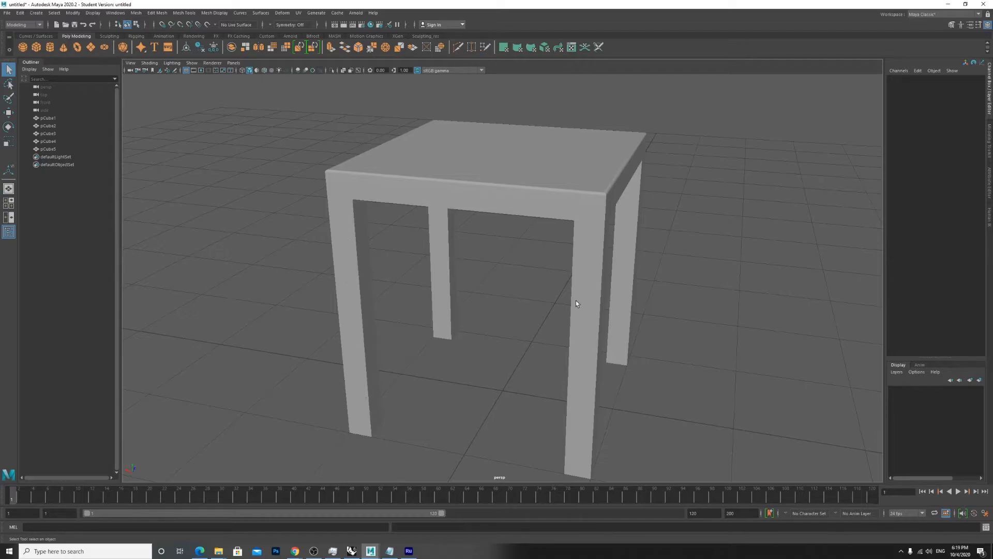
scroll(383, 321, down, 3)
alt+drag(391, 333, 434, 365)
Select the tabletop and all four legs and join them into one mesh with Boolean Union.
drag(664, 120, 335, 442)
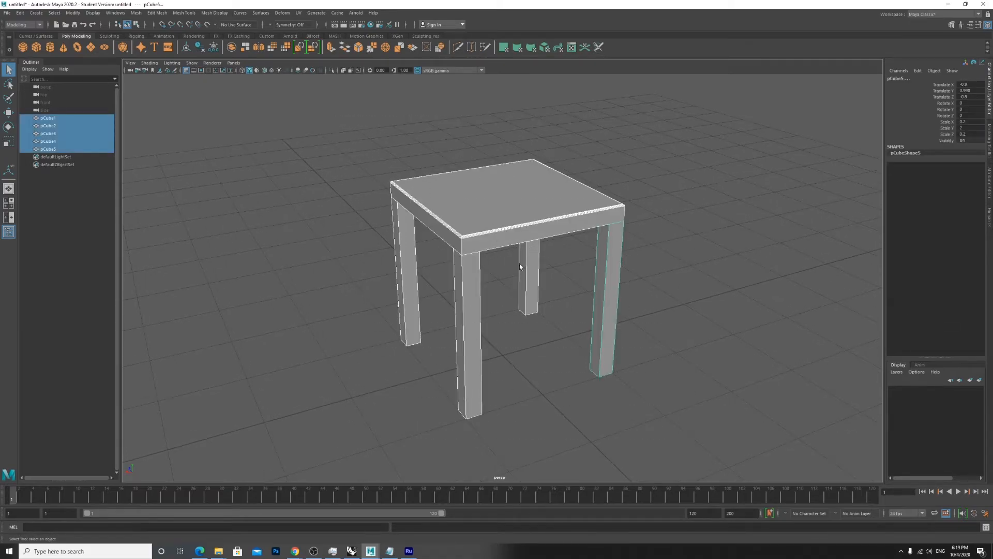
click(529, 340)
alt+drag(695, 354, 620, 213)
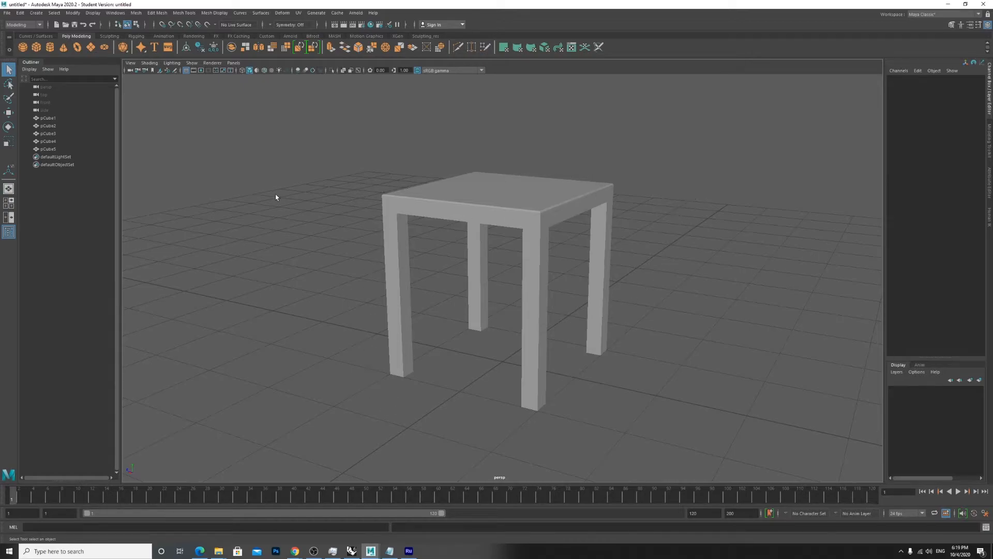
drag(701, 135, 320, 424)
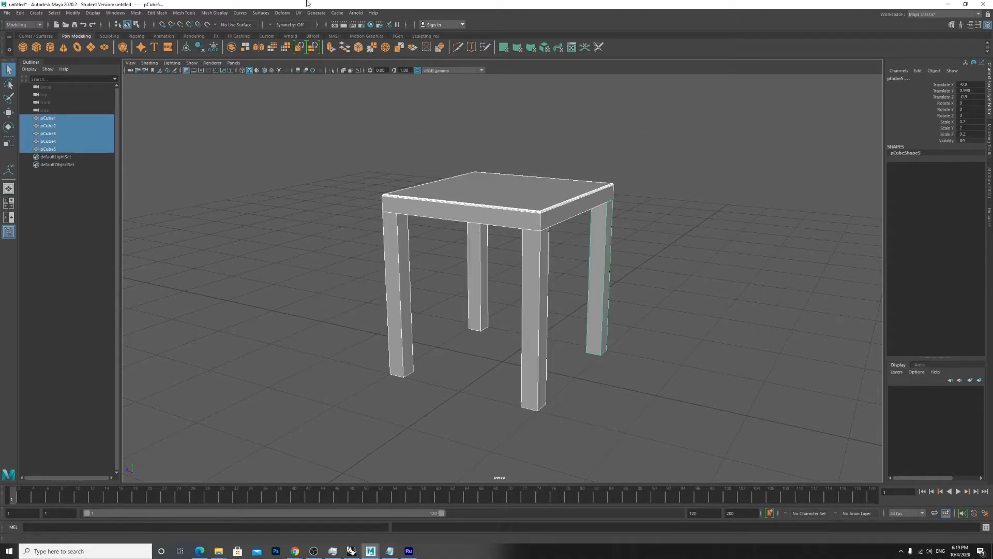
click(151, 13)
mouse_move(142, 16)
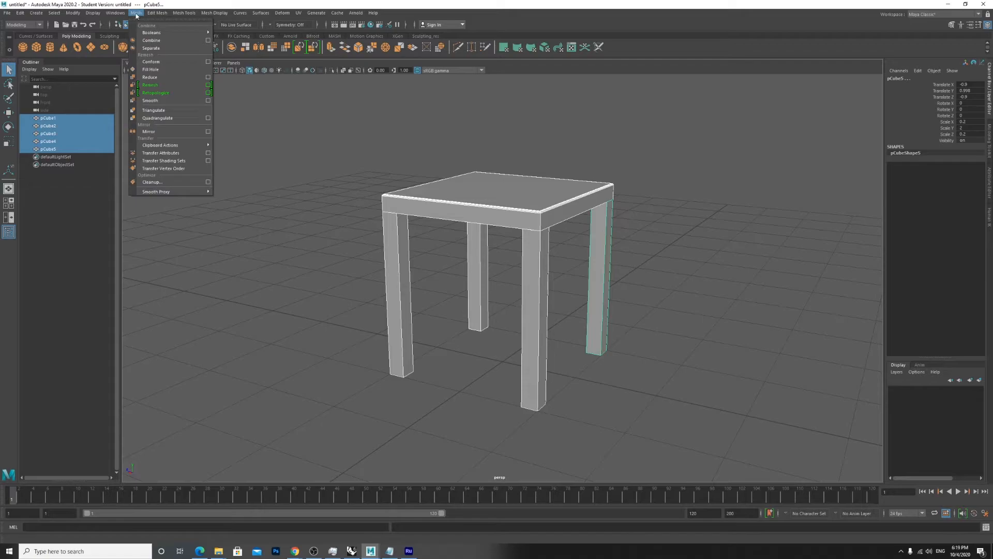
mouse_move(151, 34)
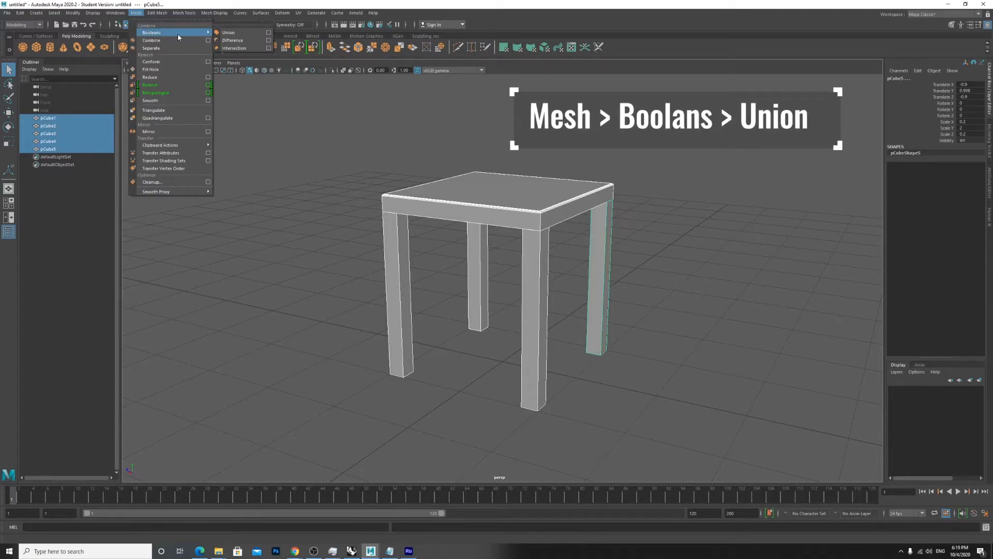
click(228, 33)
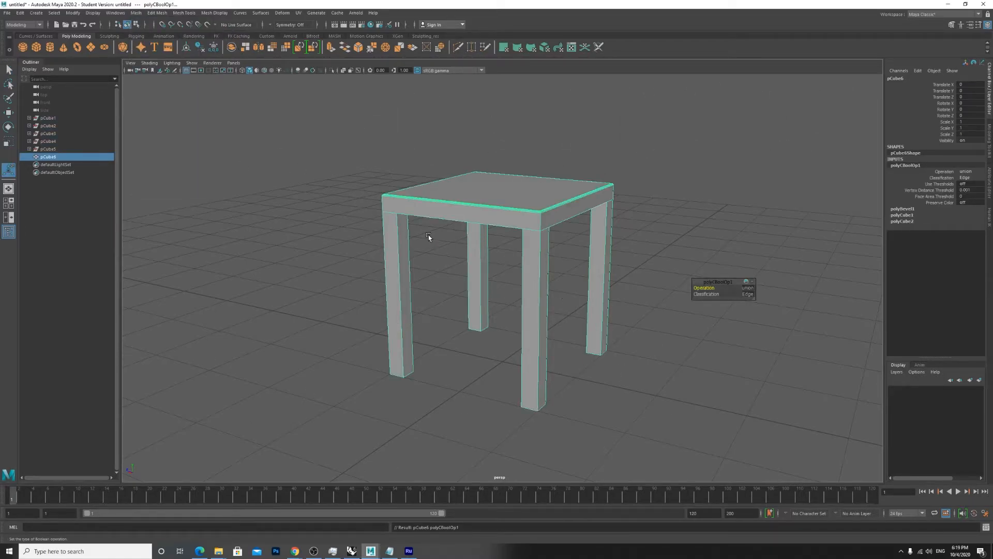
Check the joined table by selecting and deselecting it and viewing it from different angles.
scroll(614, 247, up, 5)
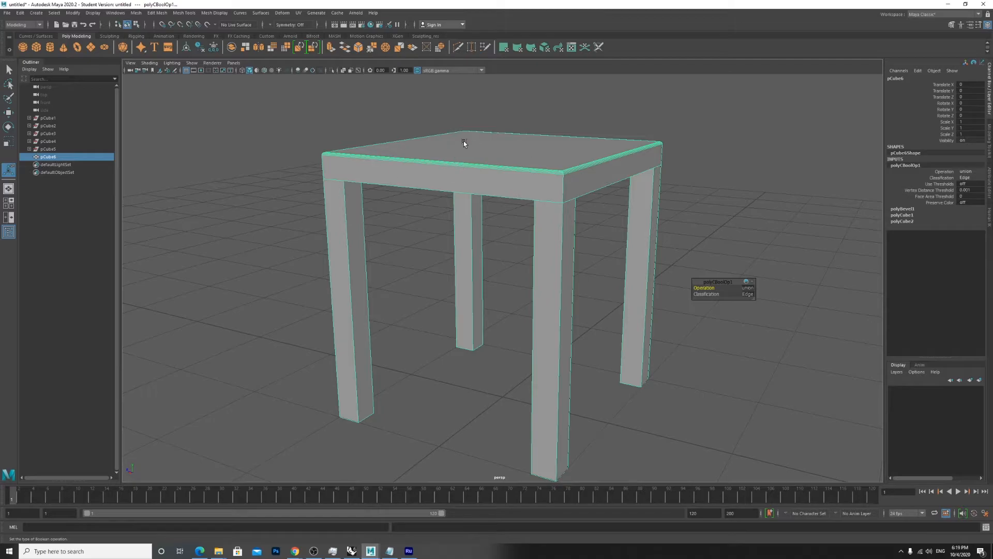
scroll(460, 142, down, 1)
click(266, 244)
click(538, 182)
click(769, 157)
click(536, 219)
alt+drag(536, 219, 411, 235)
scroll(631, 281, down, 3)
alt+drag(632, 282, 580, 282)
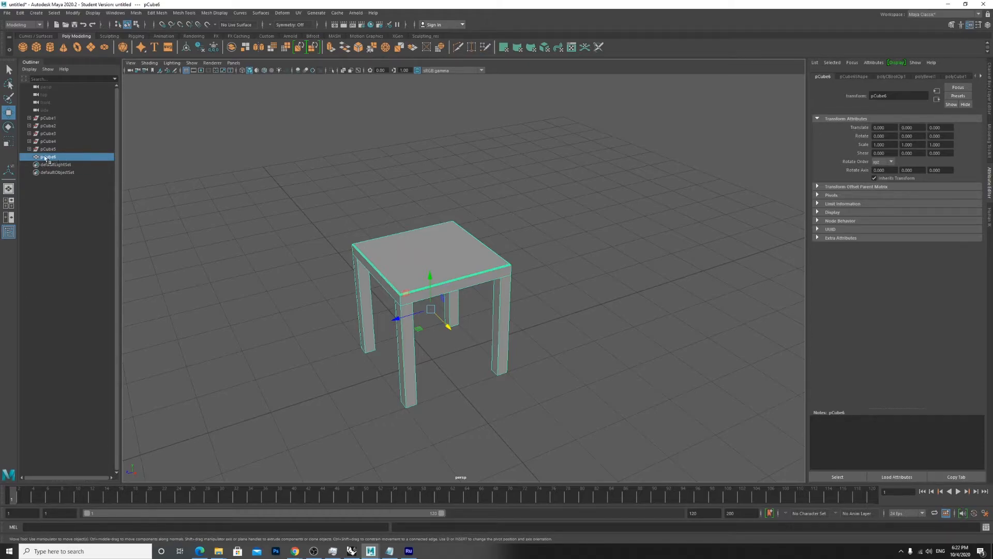
Rename the joined table mesh as Table and reselect it by its new name.
double_click(54, 158)
text(Table)
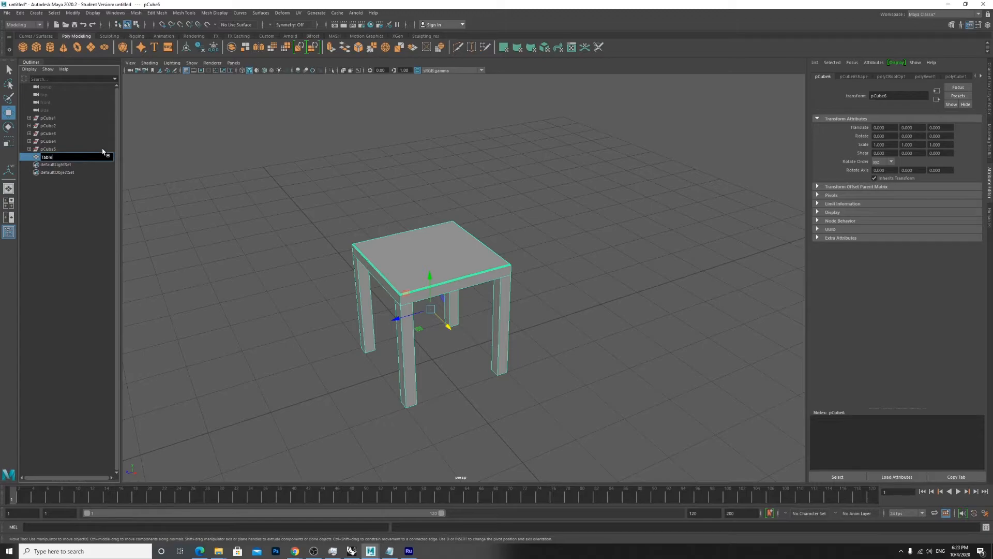
key(Return)
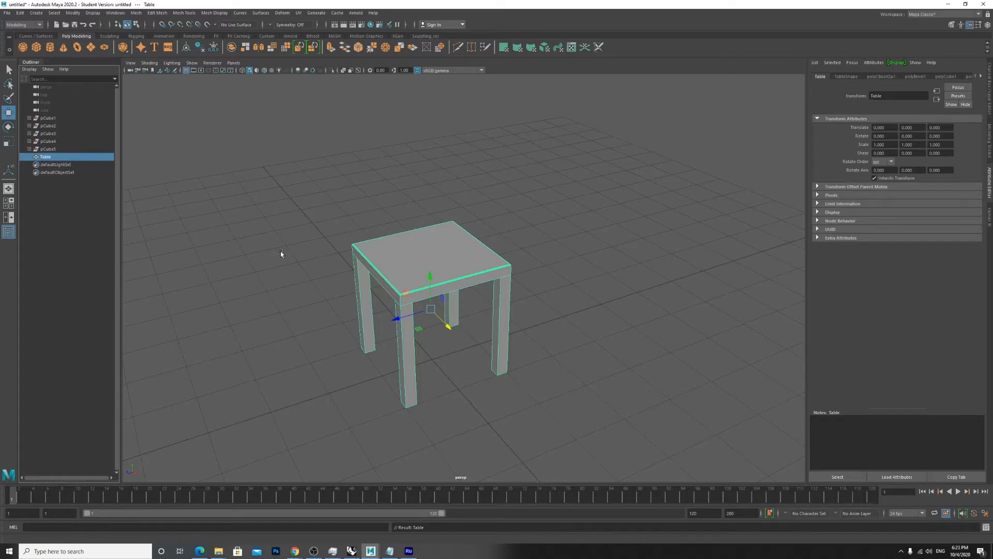
click(286, 228)
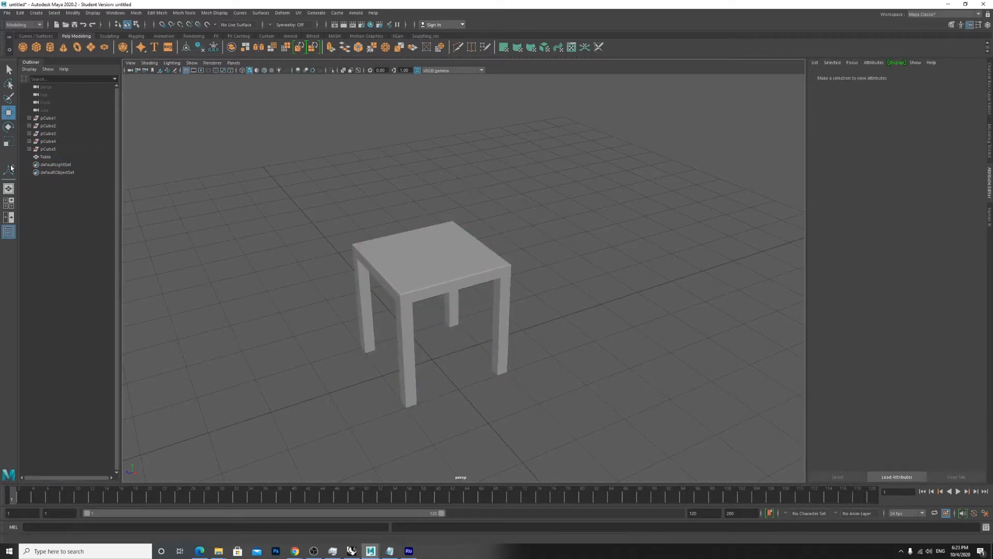
click(45, 156)
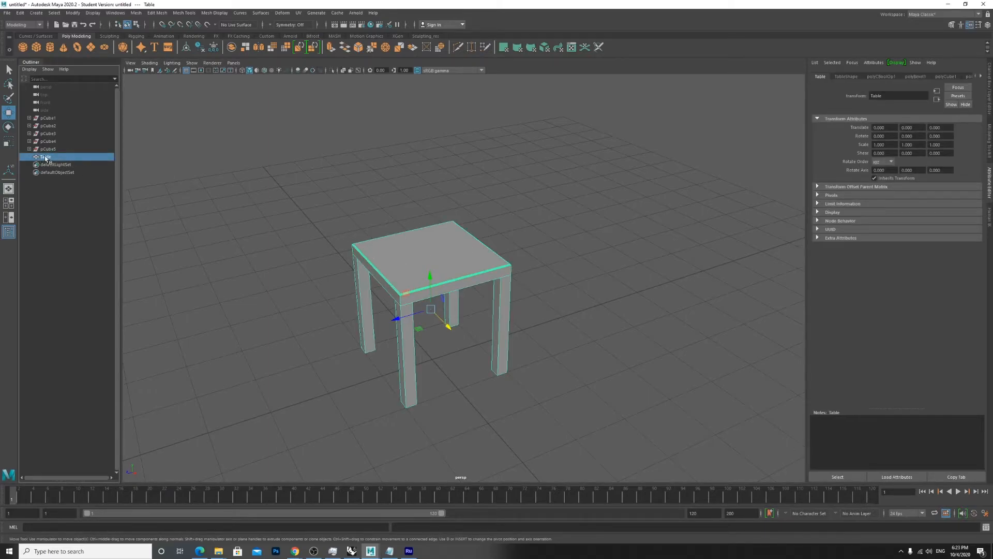
alt+drag(537, 348, 488, 355)
scroll(452, 299, up, 2)
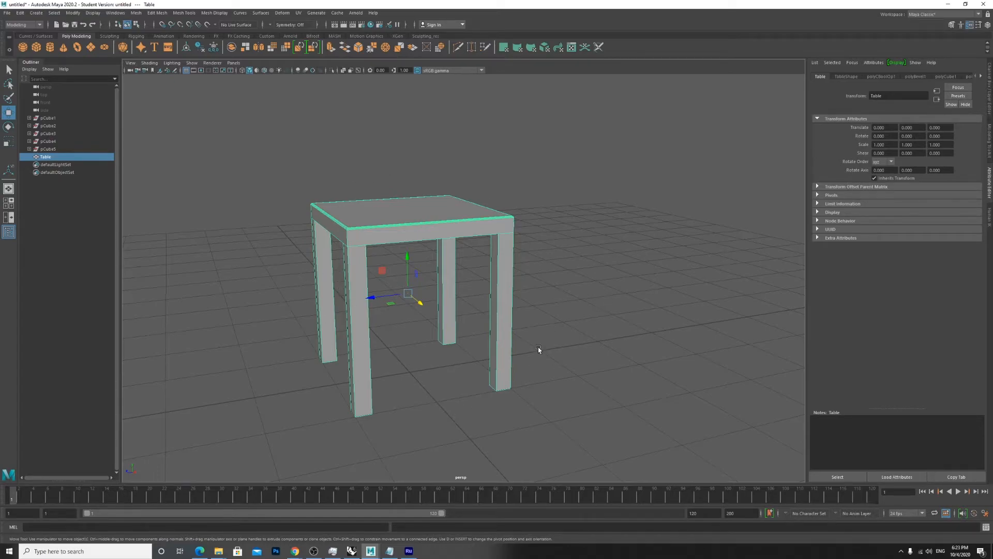
alt+drag(548, 397, 528, 393)
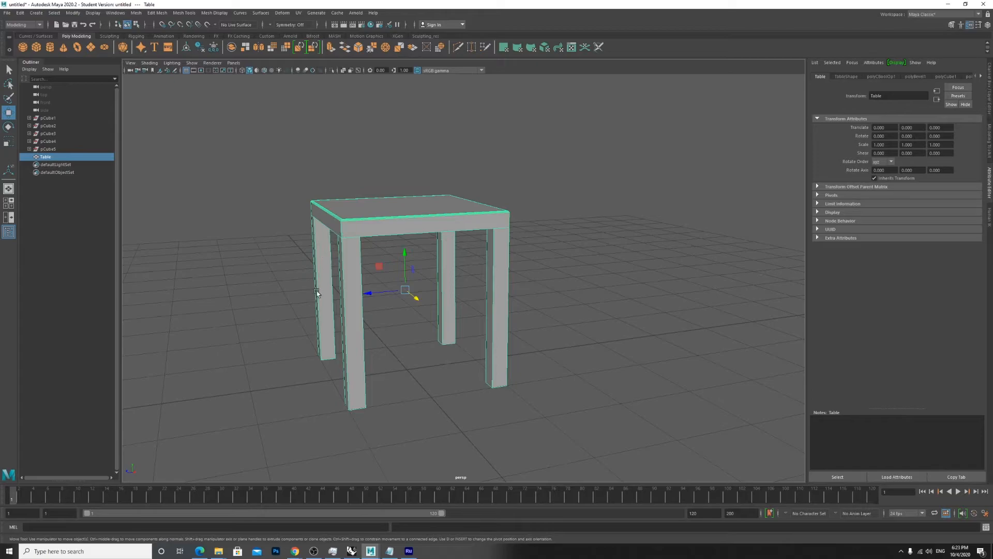
alt+drag(344, 332, 313, 320)
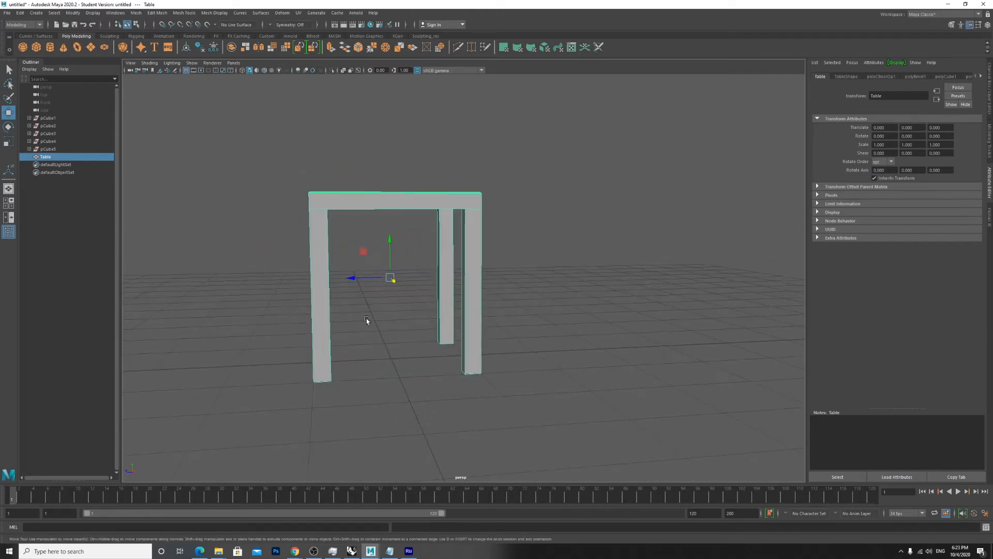
Snap the table's pivot to the bottom corner of a leg and shift the table slightly along the ground.
key(d)
key(v)
drag(390, 277, 481, 374)
alt+drag(527, 290, 494, 307)
drag(310, 365, 336, 383)
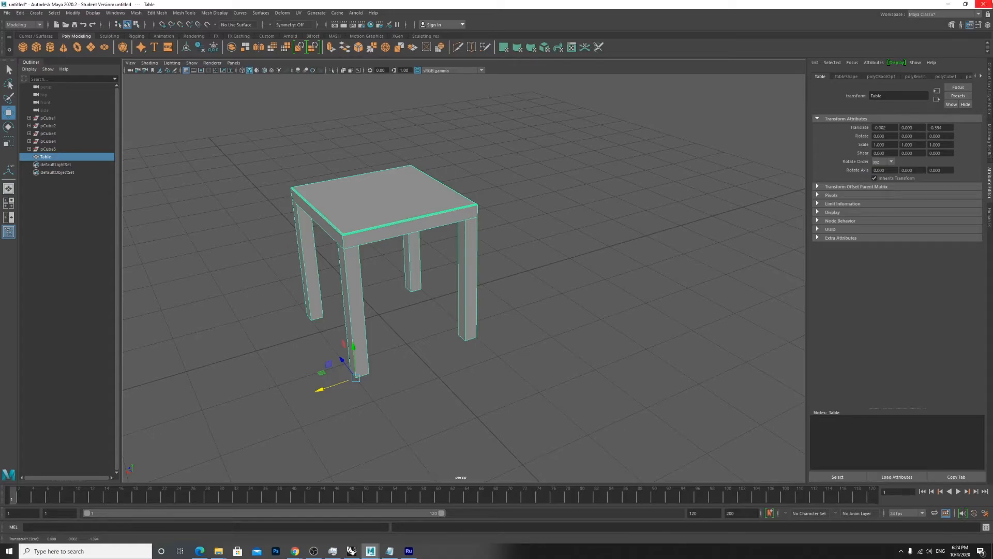
Review the table's construction history nodes, from the Boolean operation to the bevel and base cube, and view the tabletop's bevelled edge closely.
click(992, 154)
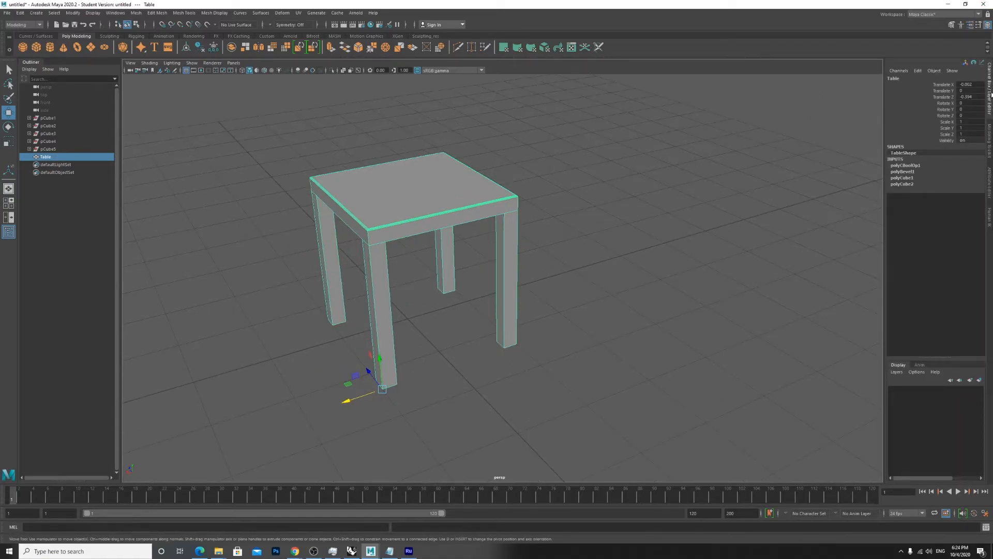
click(990, 191)
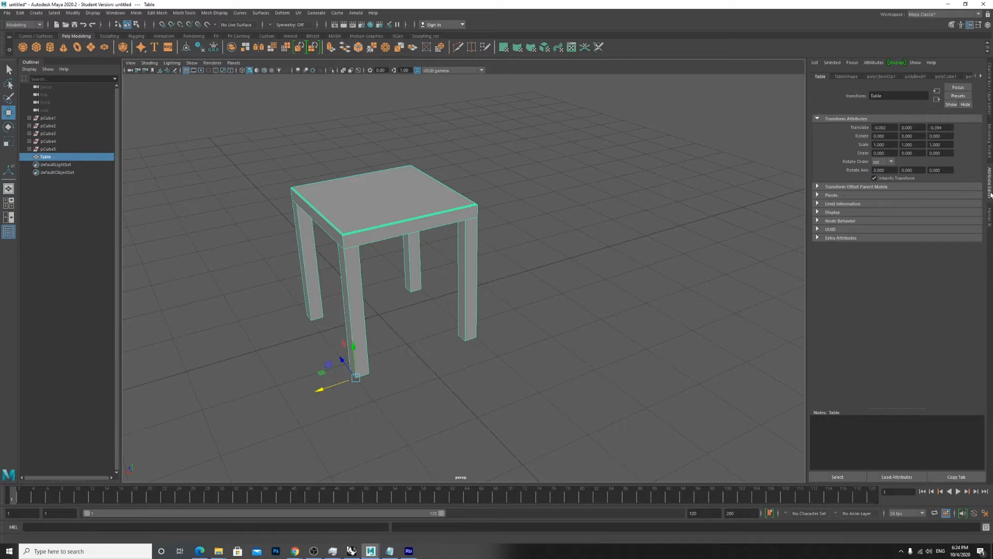
click(853, 76)
click(877, 76)
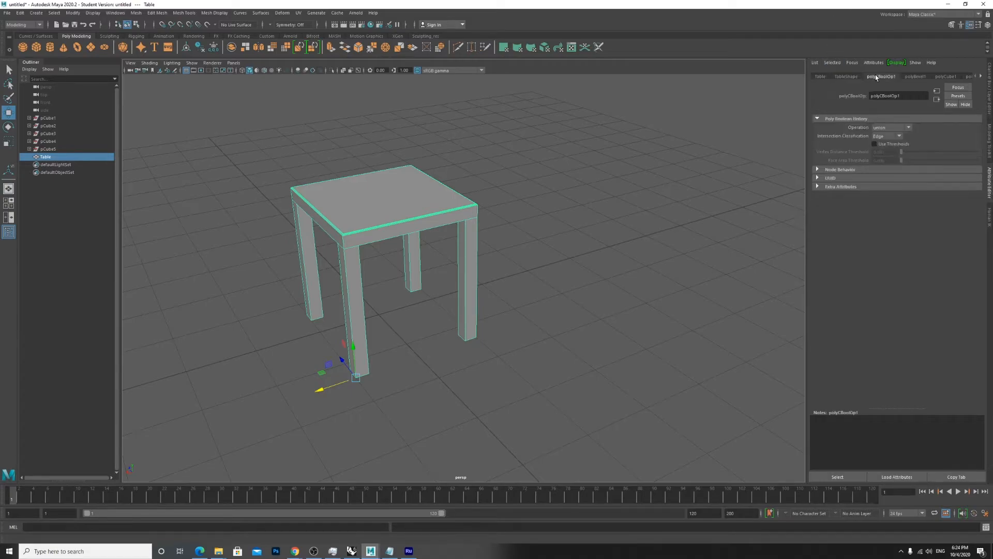
click(916, 76)
click(945, 76)
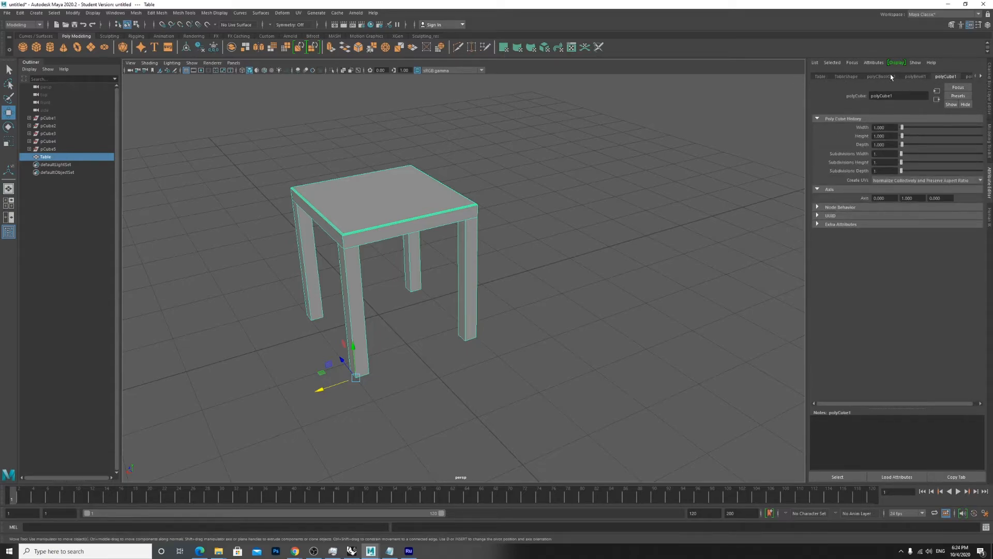
click(890, 77)
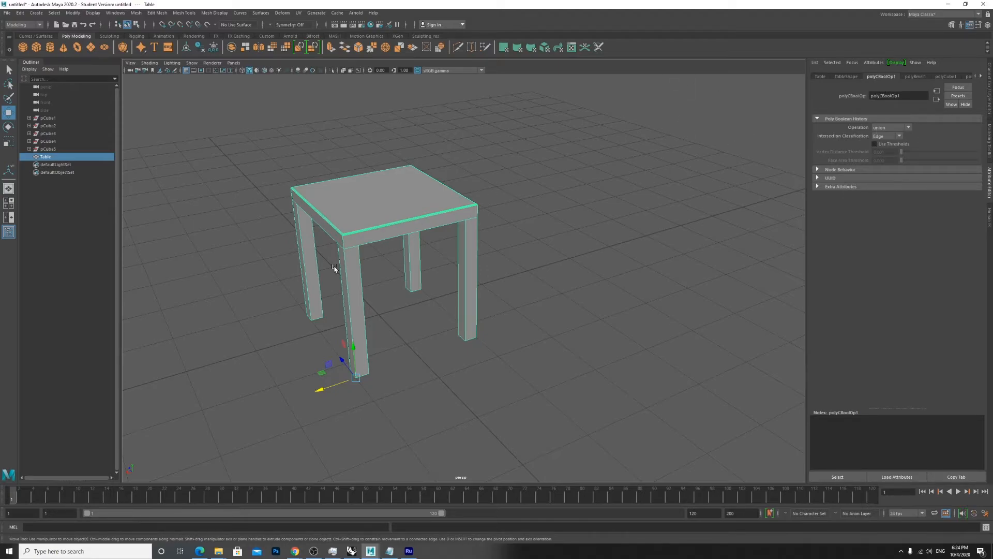
click(916, 77)
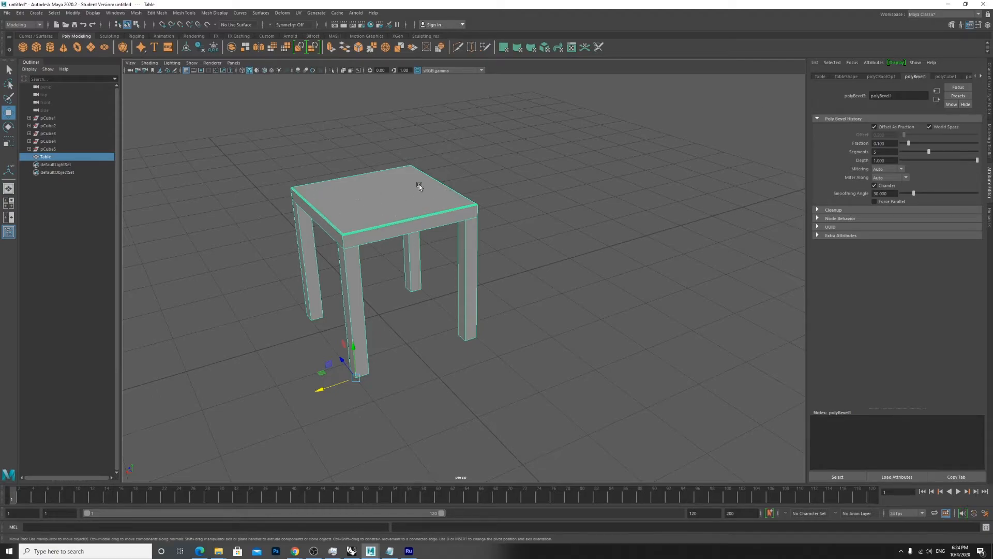
scroll(361, 232, up, 3)
scroll(282, 187, up, 2)
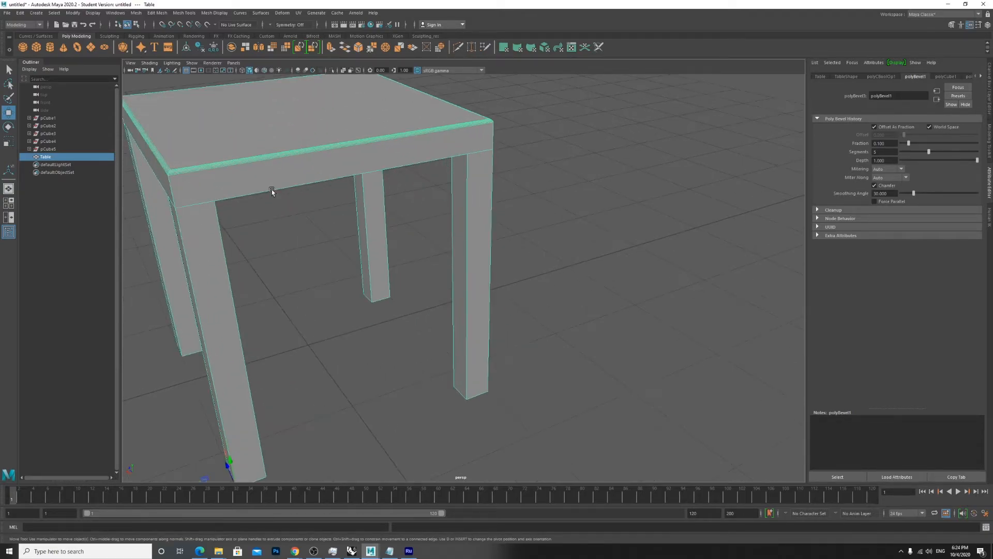
alt+middle_drag(271, 189, 402, 233)
Try a larger width and height on the tabletop's polyCube1 history node, and undo both changes.
click(946, 76)
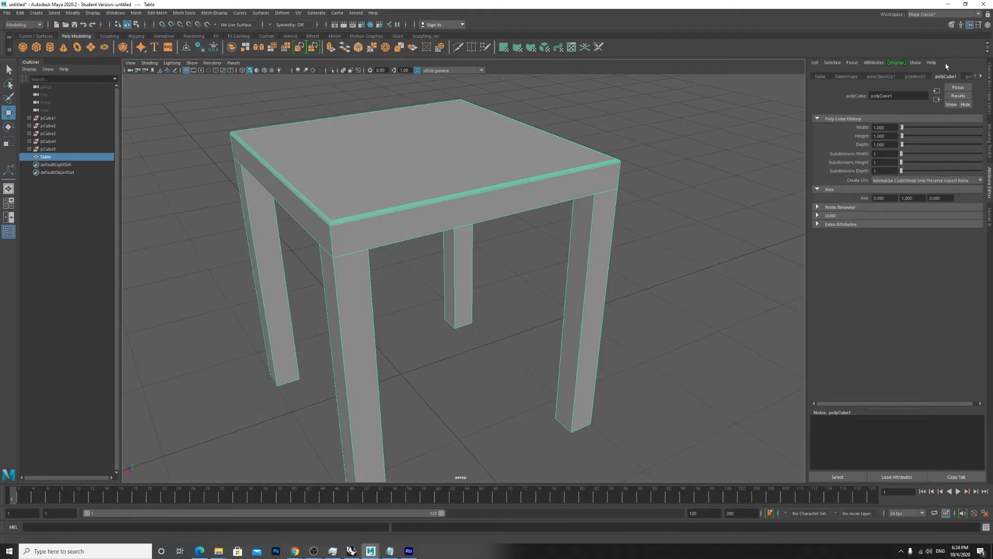
click(980, 76)
drag(901, 128, 903, 130)
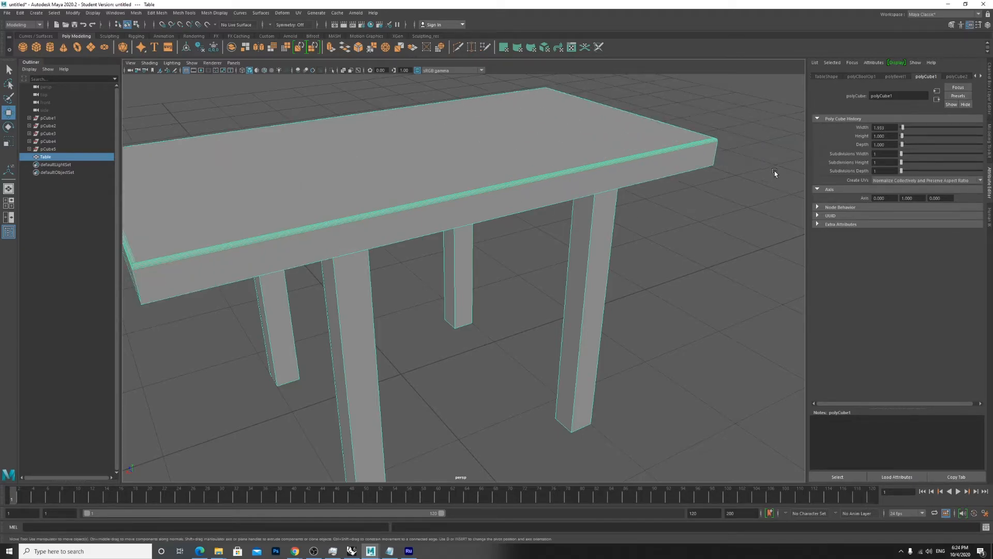
drag(902, 136, 903, 148)
scroll(617, 313, down, 5)
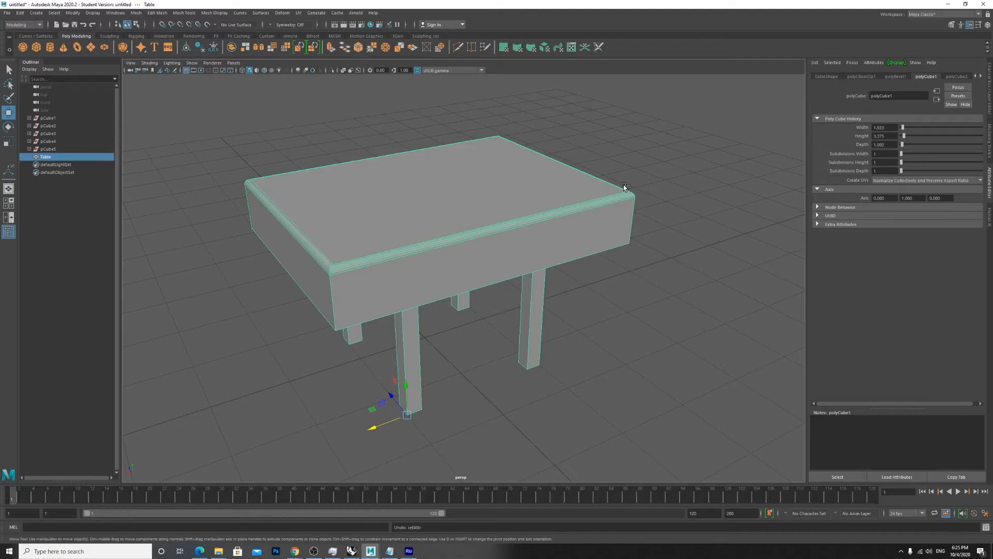
key(ctrl+z)
key(ctrl+z)
key(ctrl+z)
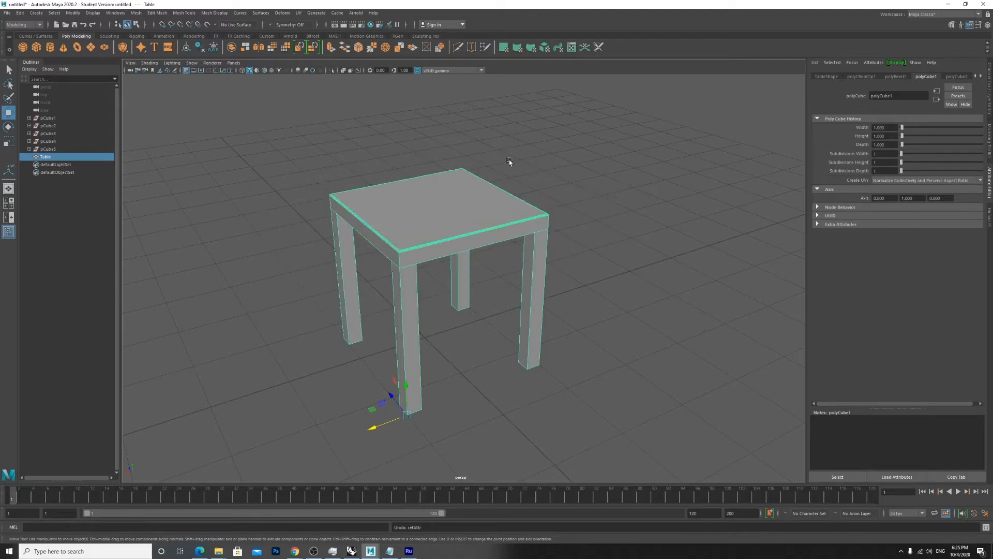
Try a larger width on the polyCube2 history node, and undo the change.
click(957, 77)
drag(902, 128, 906, 128)
key(ctrl+z)
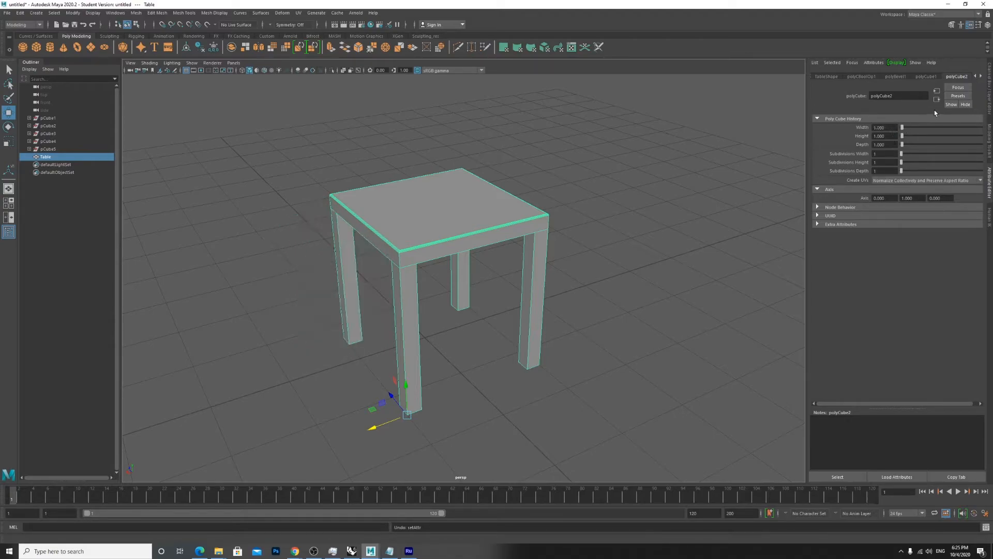
Examine the table's initialShadingGroup and lambert1 material attributes, with the table deselected and reselected.
click(980, 76)
click(980, 76)
click(922, 76)
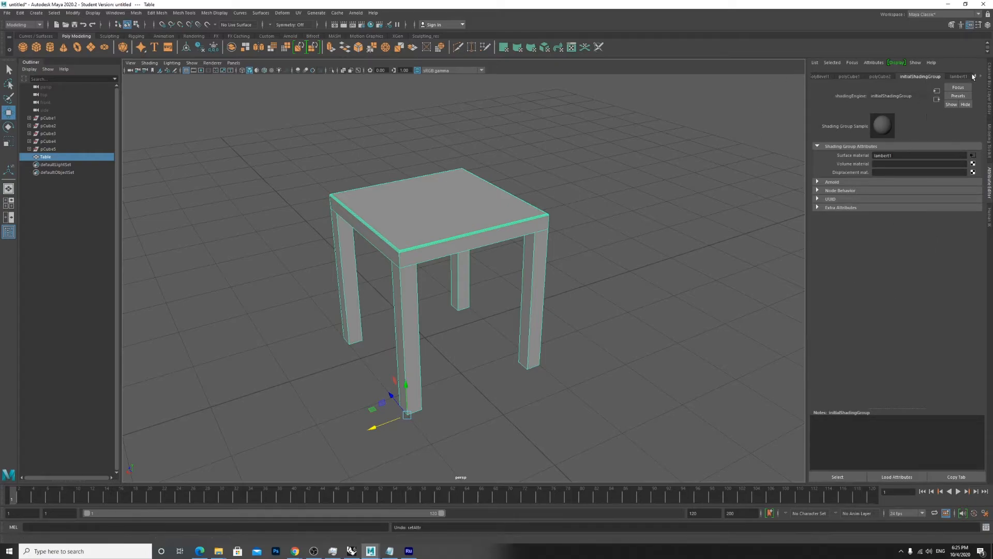
click(954, 77)
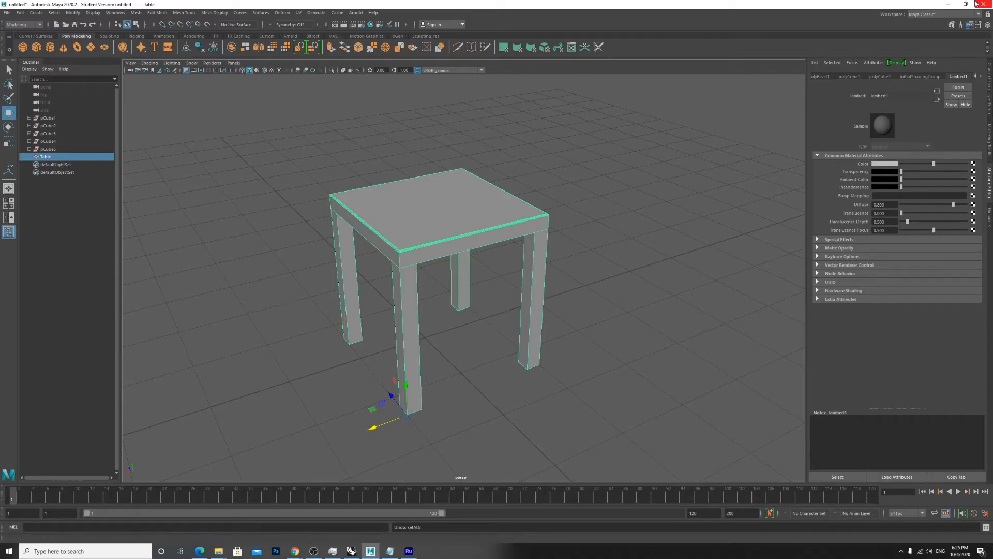
click(598, 191)
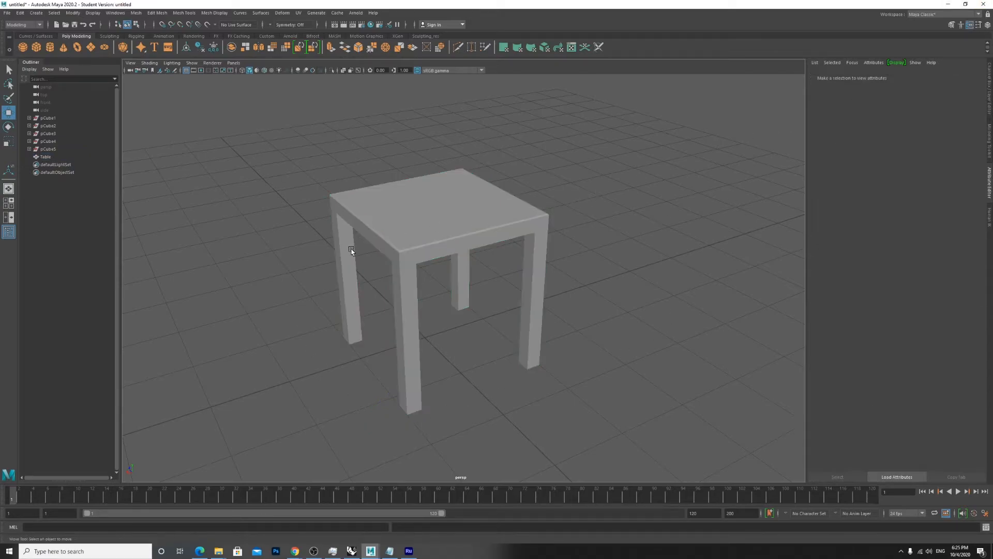
alt+drag(284, 175, 317, 186)
click(439, 208)
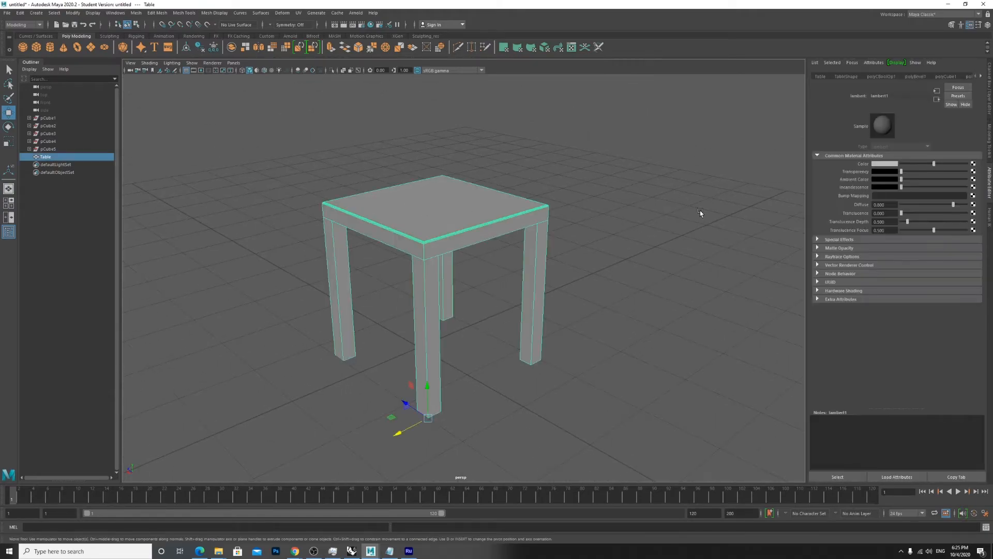
alt+drag(692, 217, 685, 209)
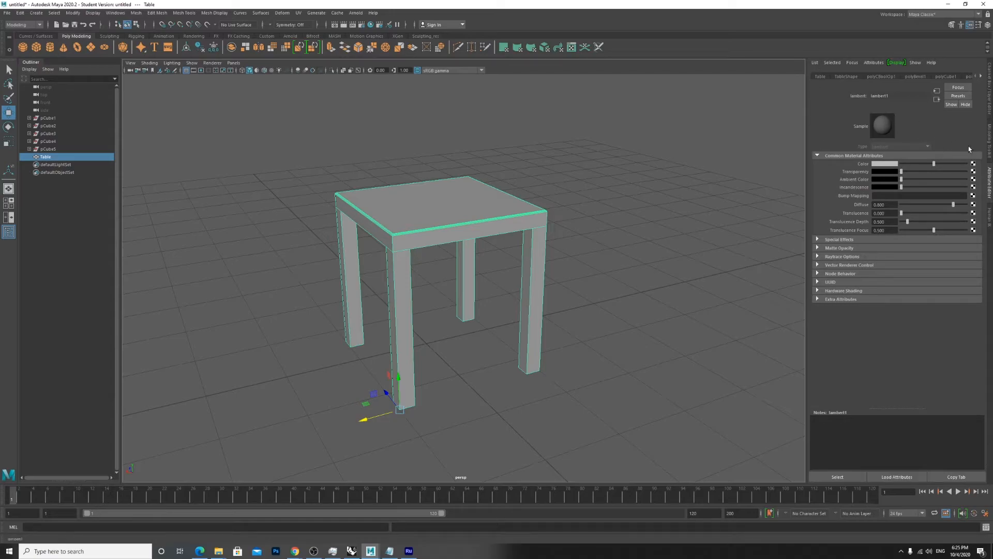
Try a lighter grey and a pure blue as the lambert1 material's color, and undo the changes.
drag(934, 163, 944, 164)
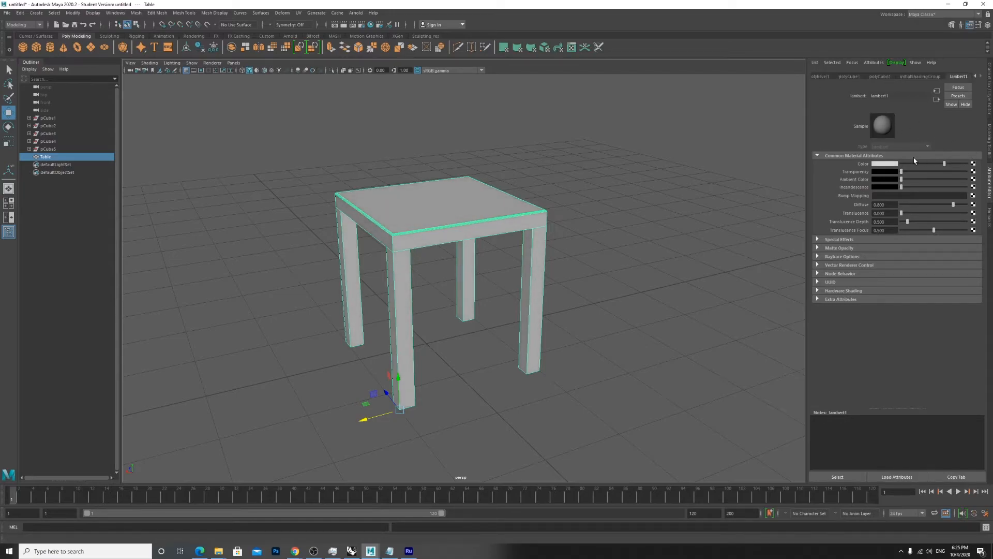
click(884, 165)
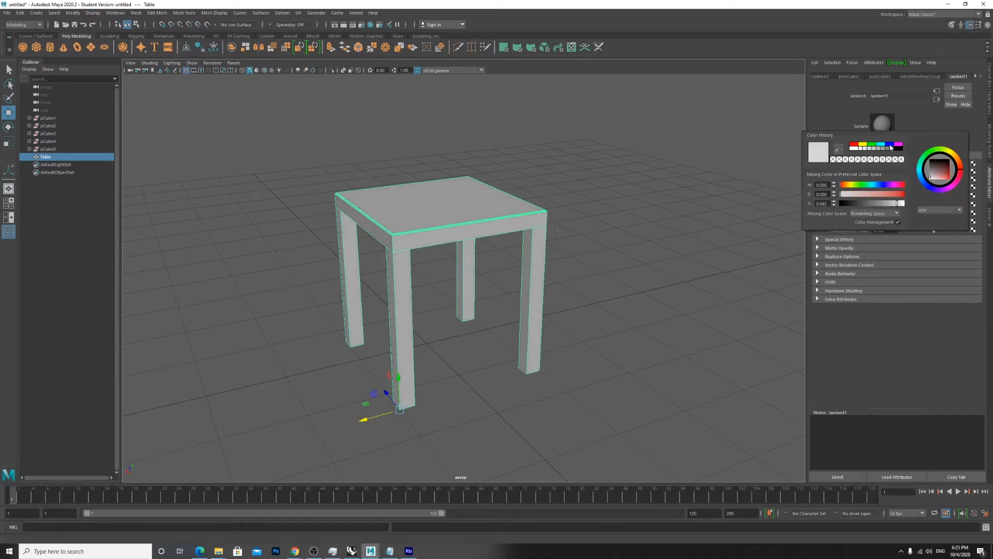
click(890, 147)
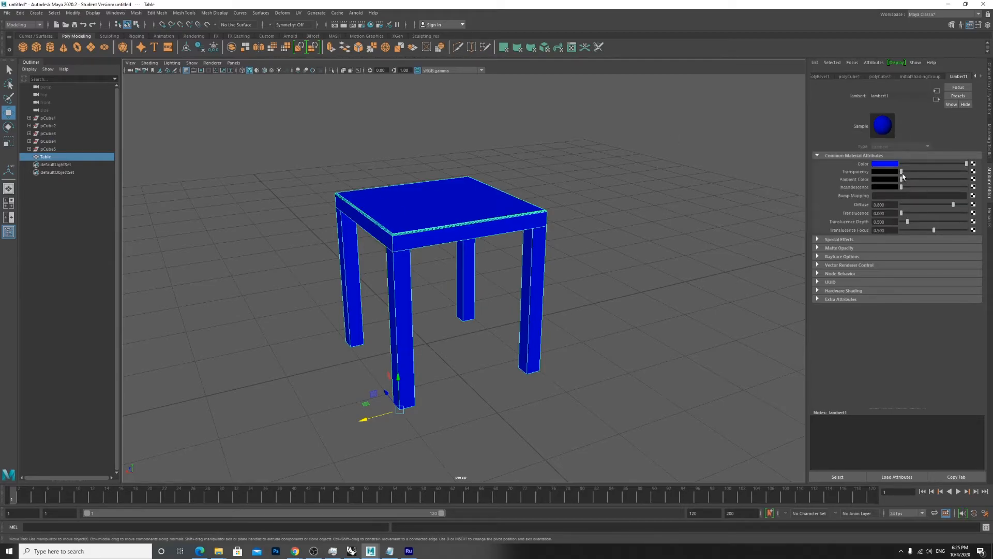
key(ctrl+z)
Set the lambert1 color to a muted, dark bluish grey and check the table with it deselected.
click(874, 164)
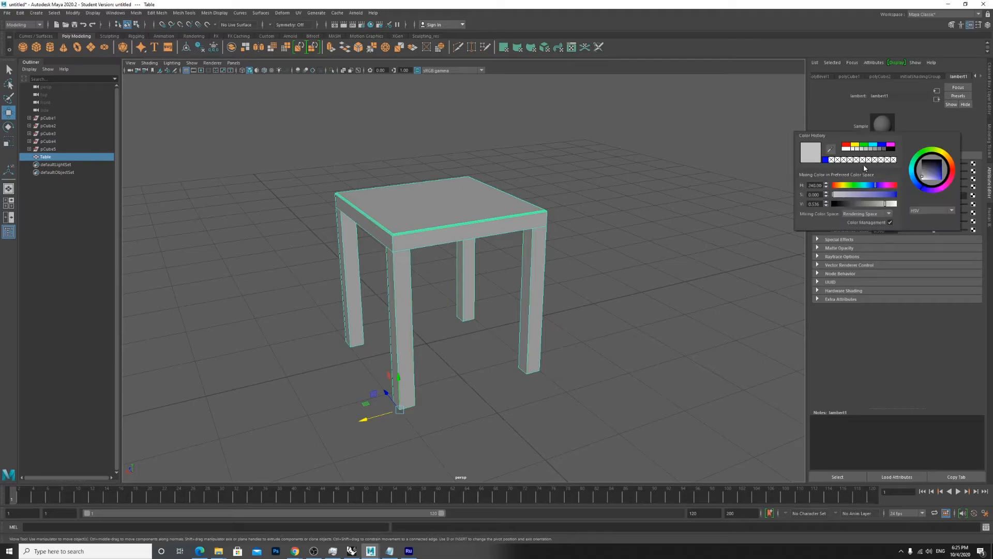
drag(931, 174, 927, 172)
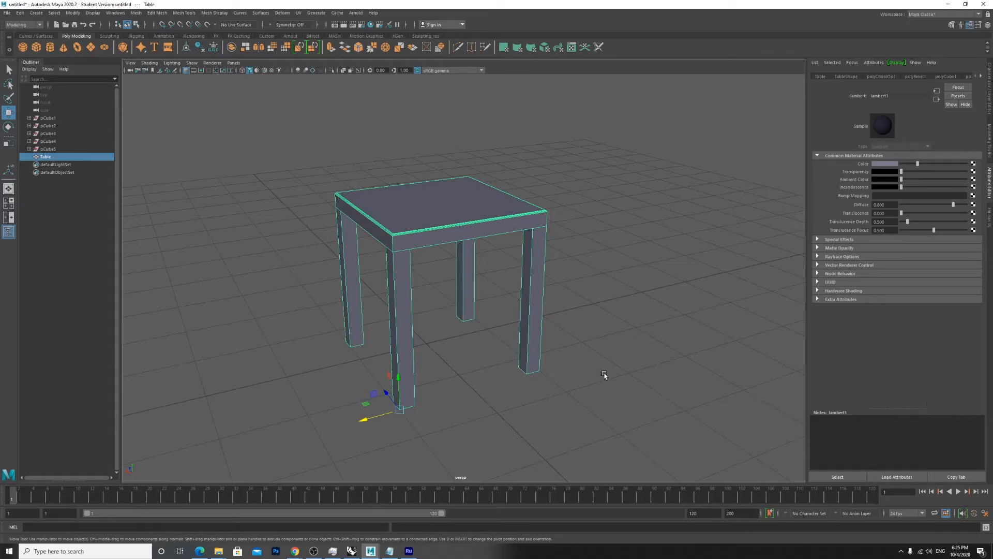
click(589, 362)
click(404, 237)
click(631, 252)
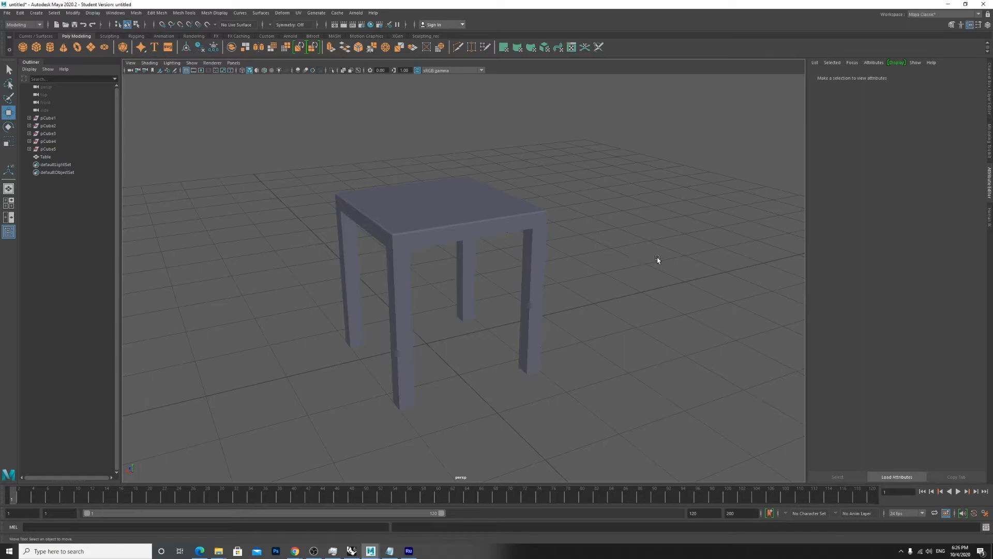
Examine the leftover pCube1 to pCube5 groups, singly and together, and compare them with the Table mesh.
click(55, 118)
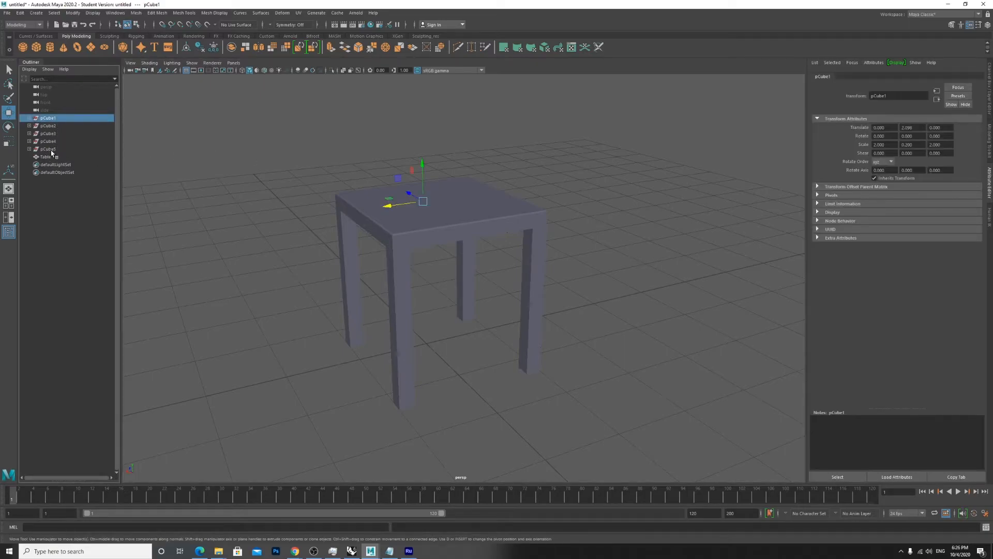
click(47, 157)
click(53, 118)
click(51, 126)
click(50, 134)
click(50, 140)
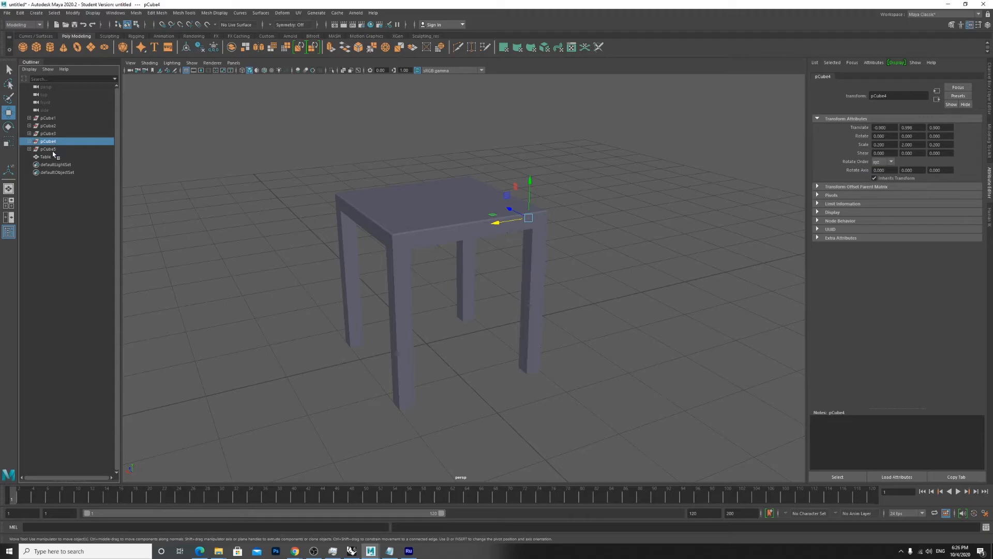
click(54, 150)
shift+click(56, 118)
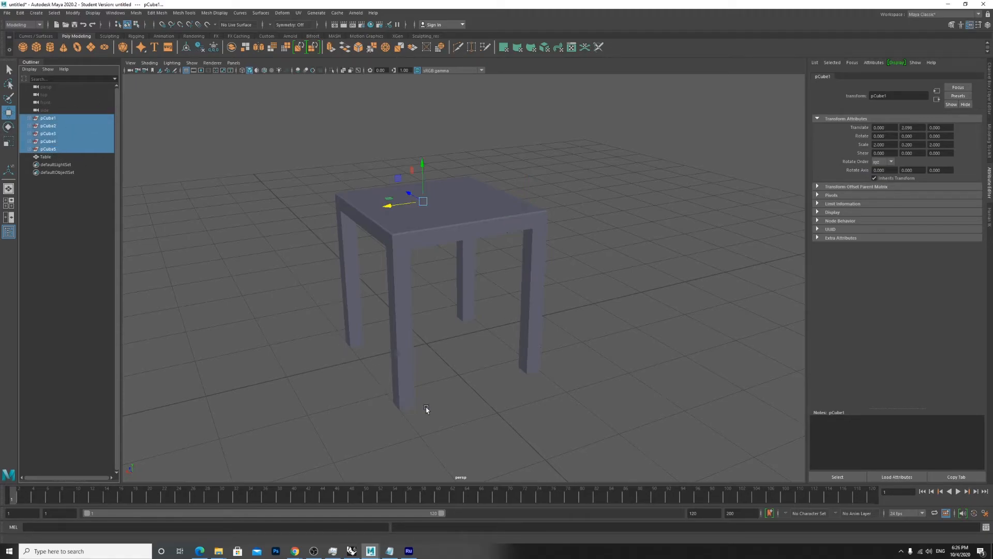
click(47, 156)
drag(48, 118, 44, 374)
middle_drag(43, 370, 55, 362)
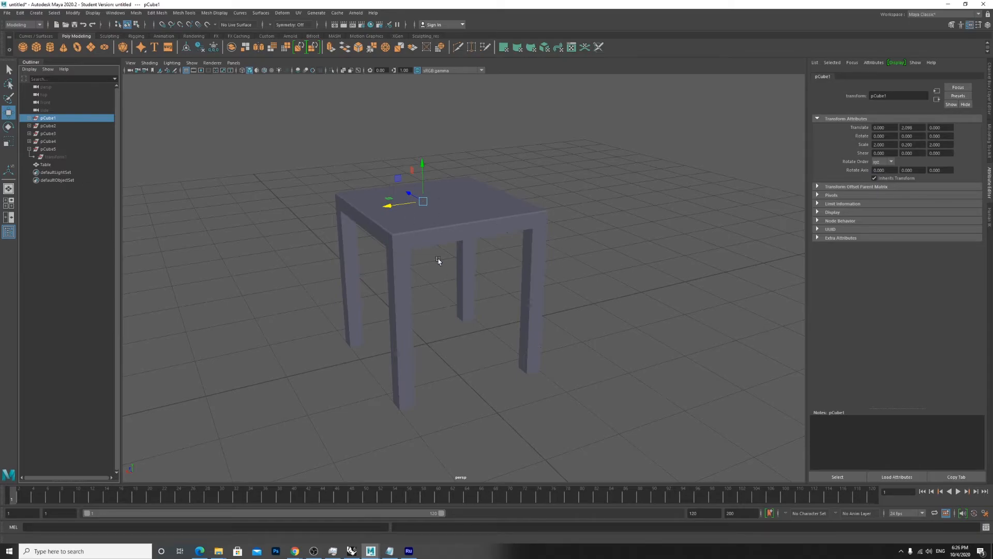
Delete the construction history of all objects in the scene.
click(21, 13)
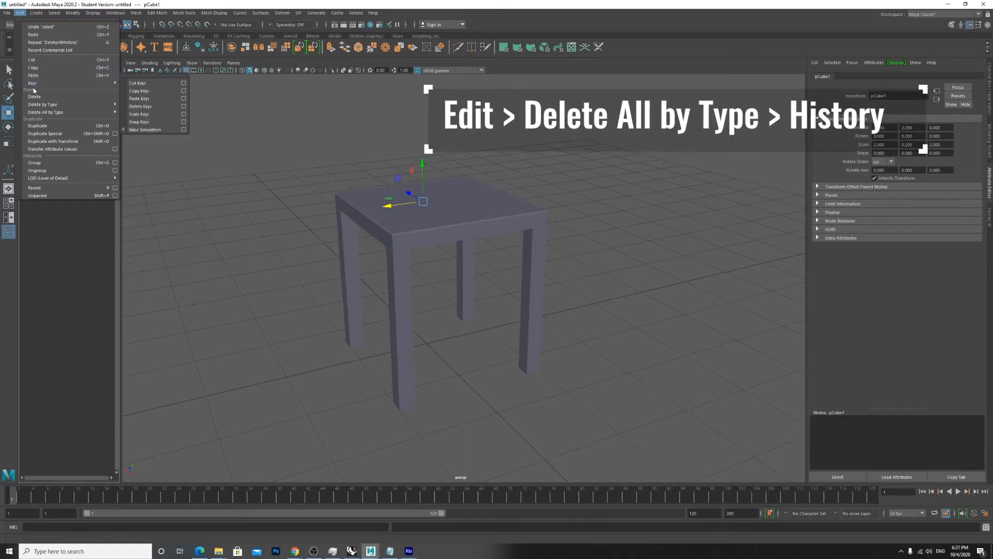
mouse_move(30, 113)
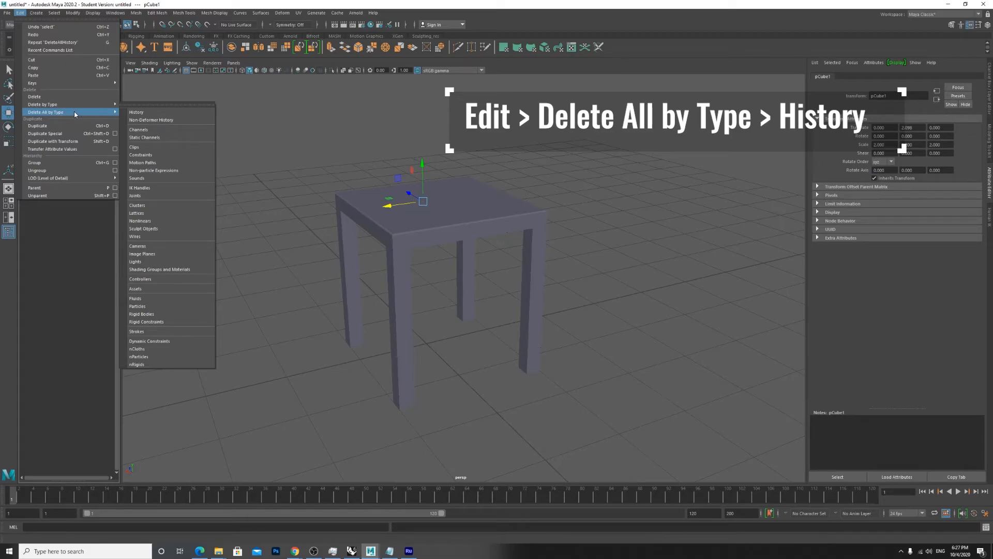
click(136, 112)
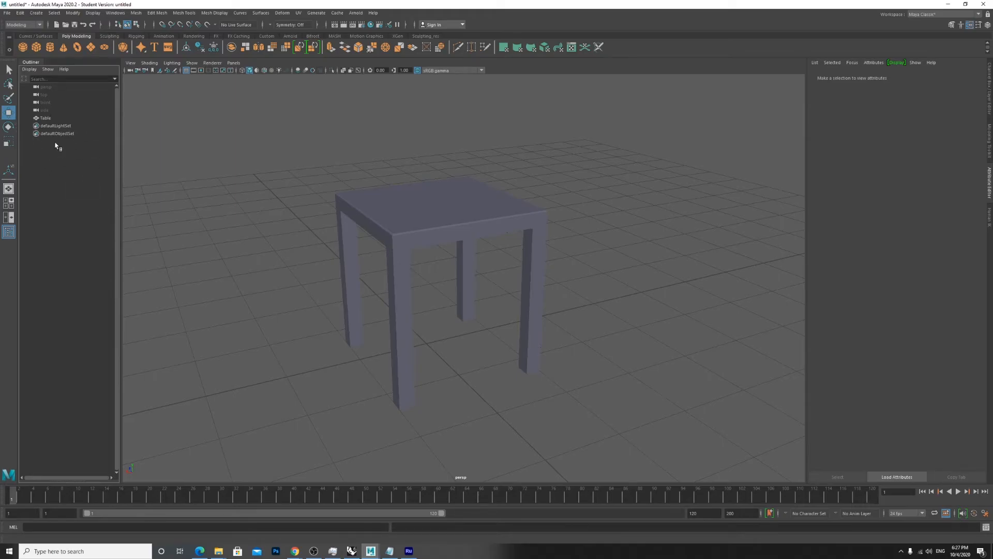
Select the Table mesh and examine its remaining transform, TableShape, initialShadingGroup and lambert1 attributes.
click(50, 119)
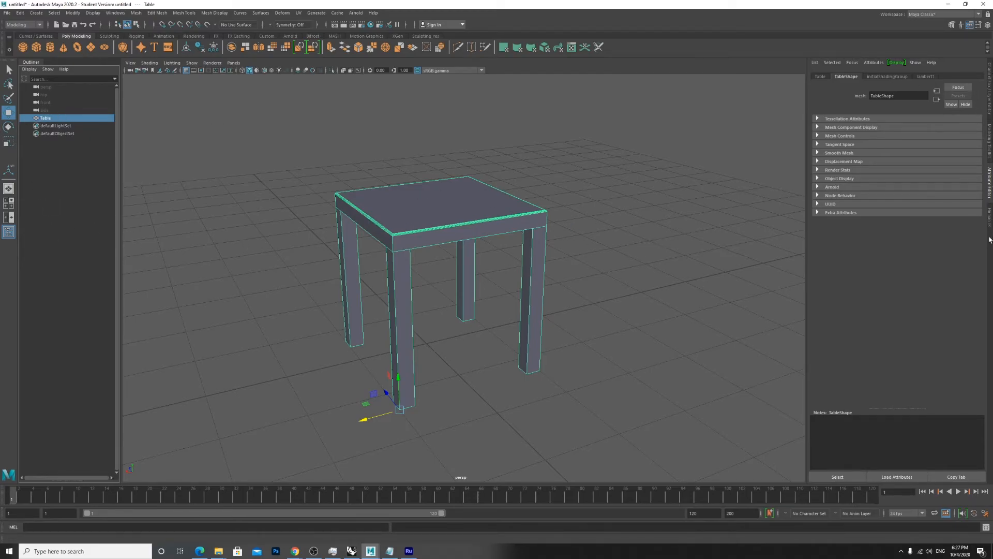
click(821, 77)
click(850, 77)
scroll(424, 196, up, 3)
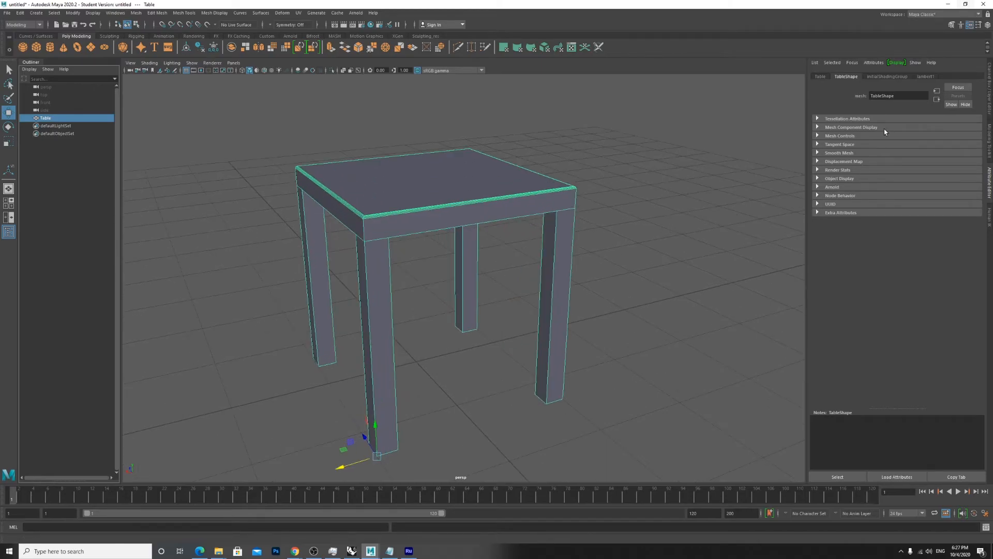
click(882, 77)
click(926, 76)
click(886, 77)
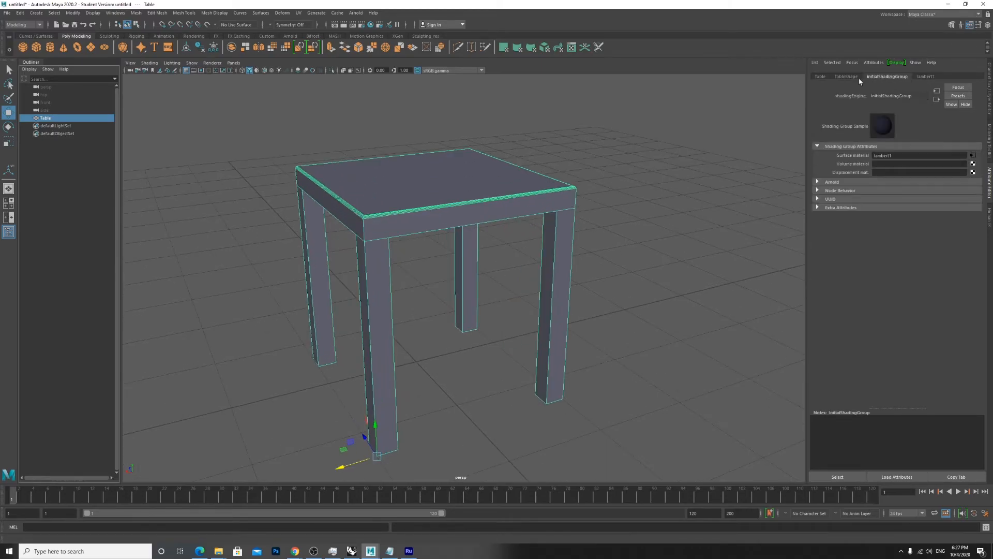
click(846, 77)
click(820, 77)
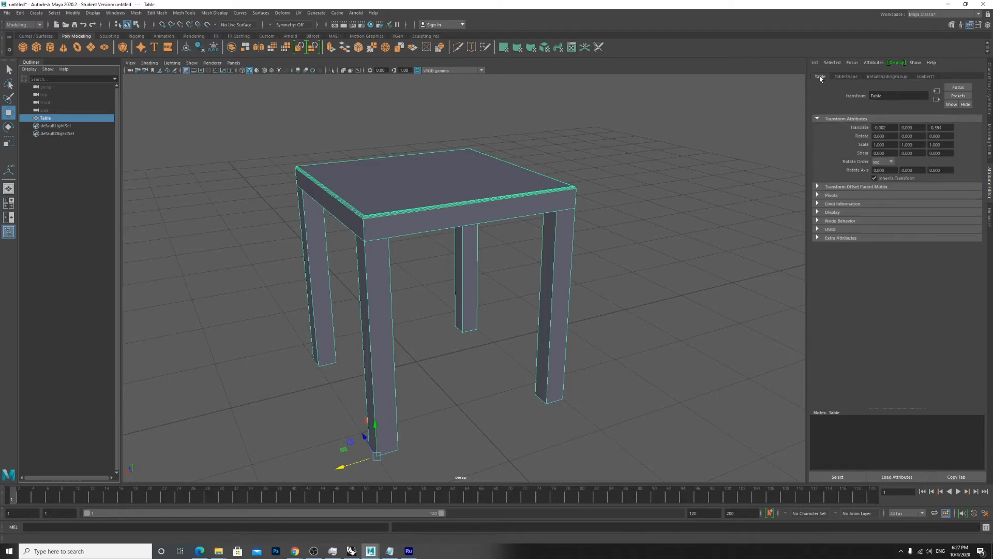
Review the Table's shape and shading group attributes, return to its transform values and look at the table from another side.
click(847, 77)
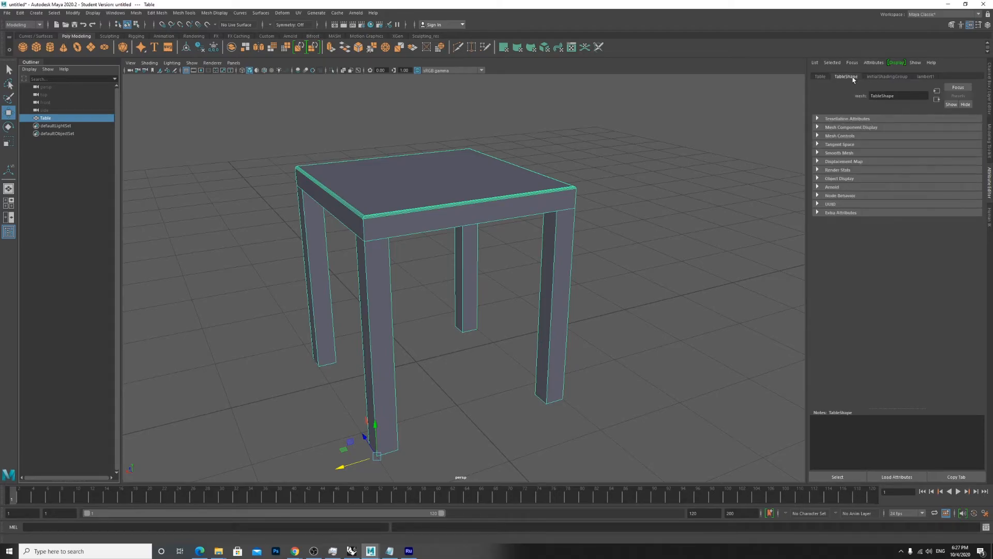
click(890, 77)
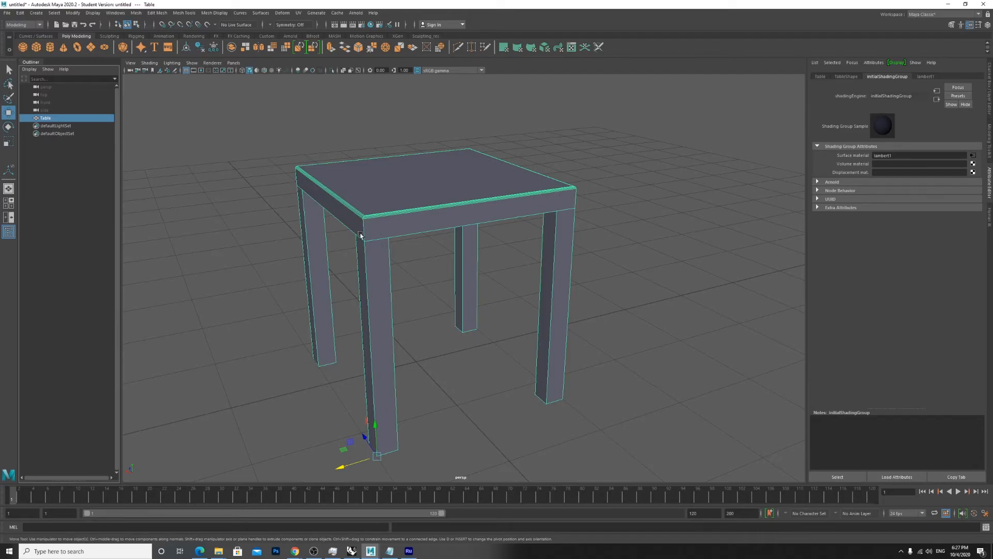
click(846, 77)
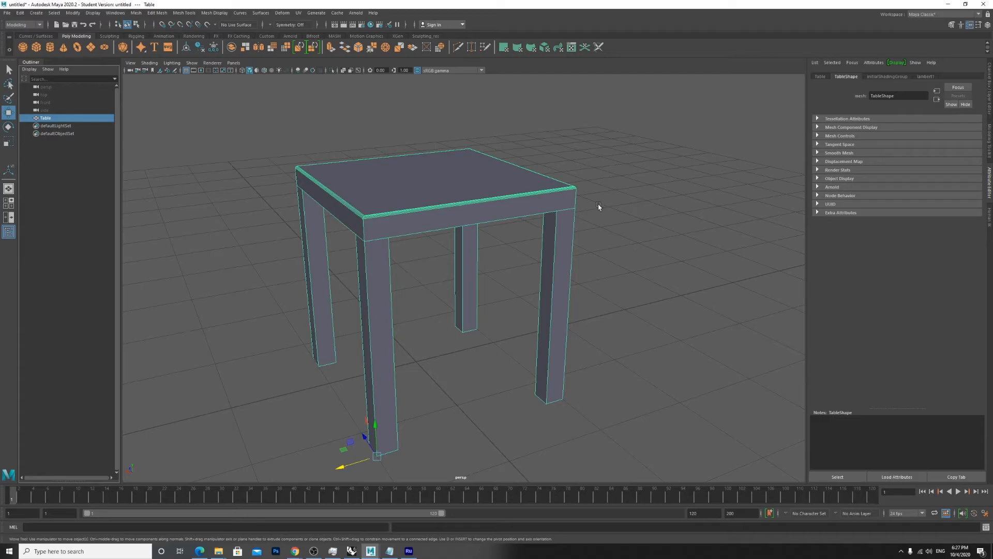
click(820, 78)
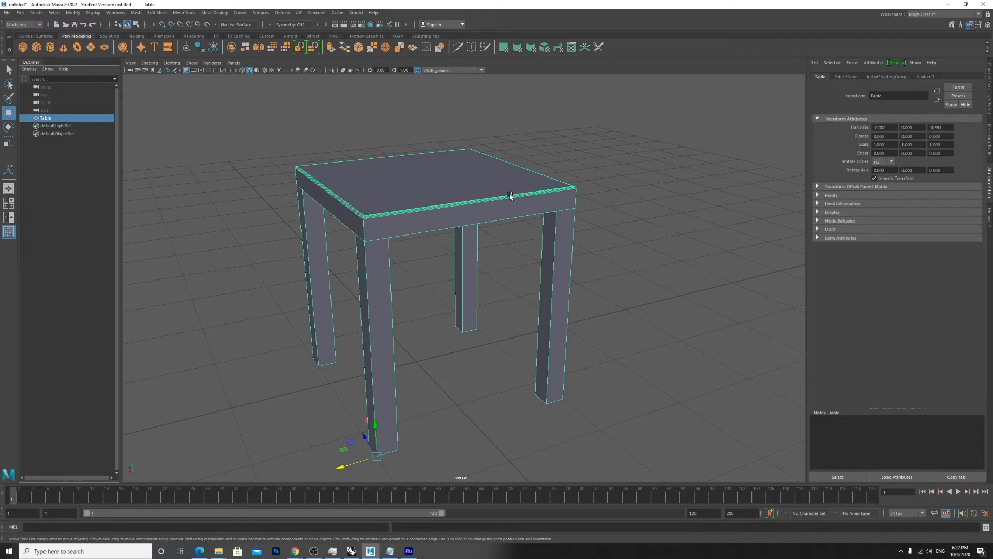
alt+drag(421, 193, 453, 188)
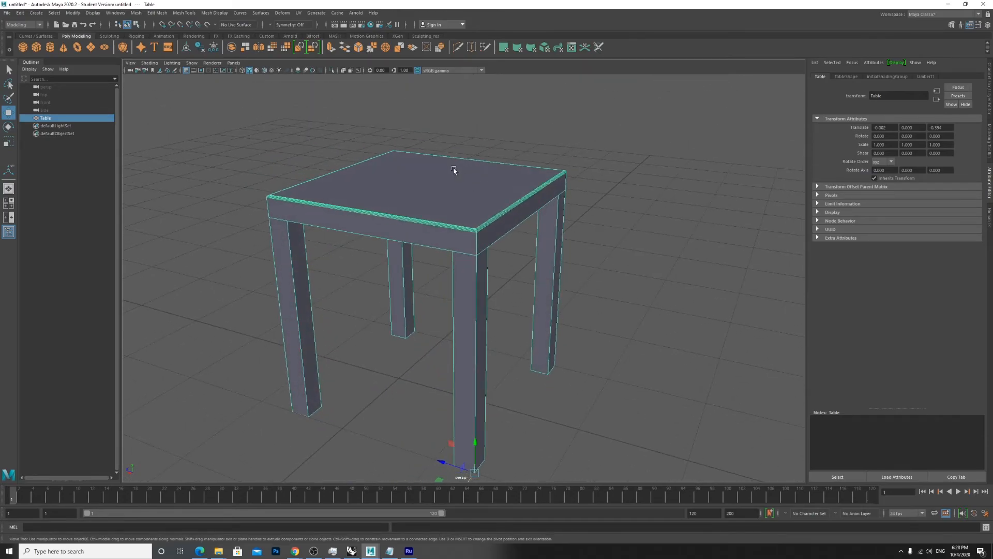
Move the Table across the grid to about -0.261 in X and 0.076 in Z.
scroll(454, 169, down, 2)
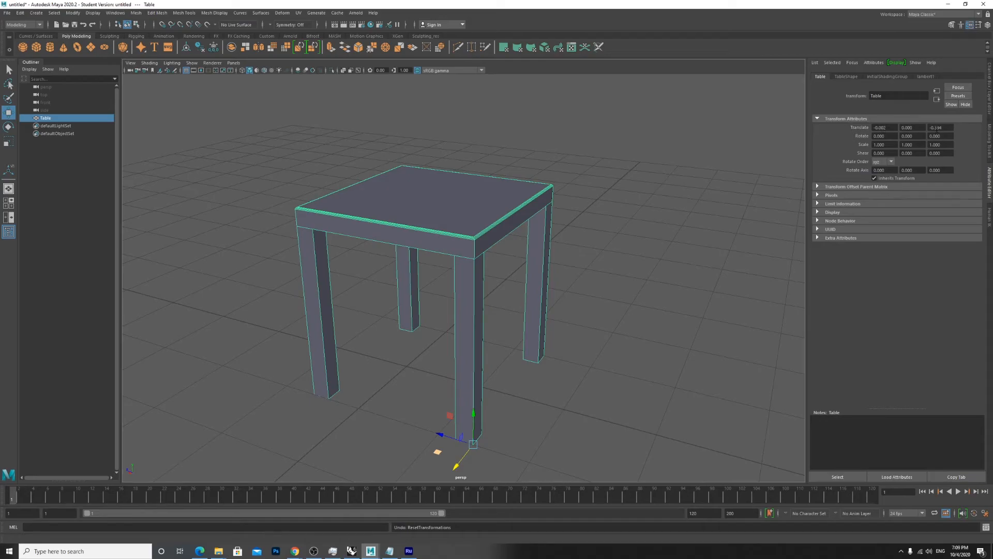
drag(457, 468, 519, 432)
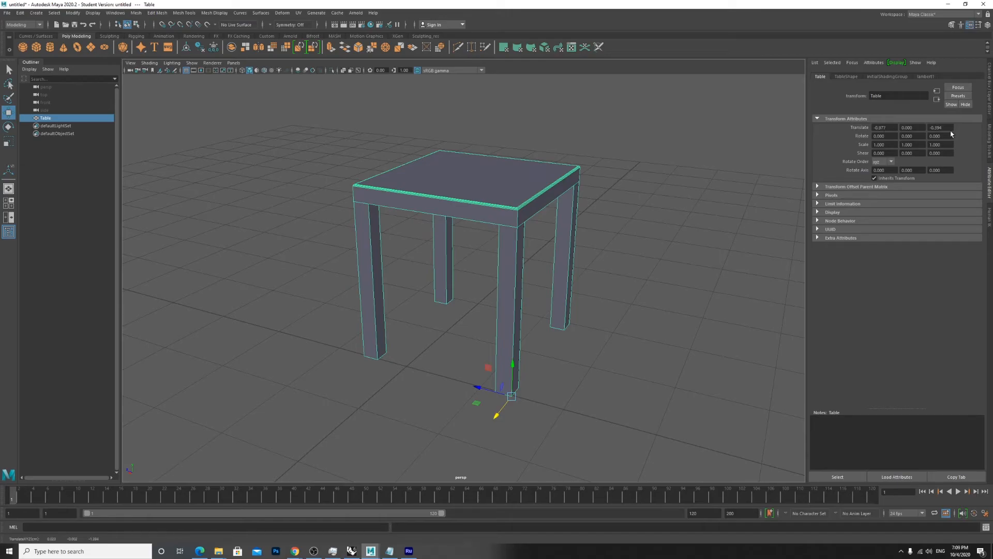
drag(503, 394, 425, 437)
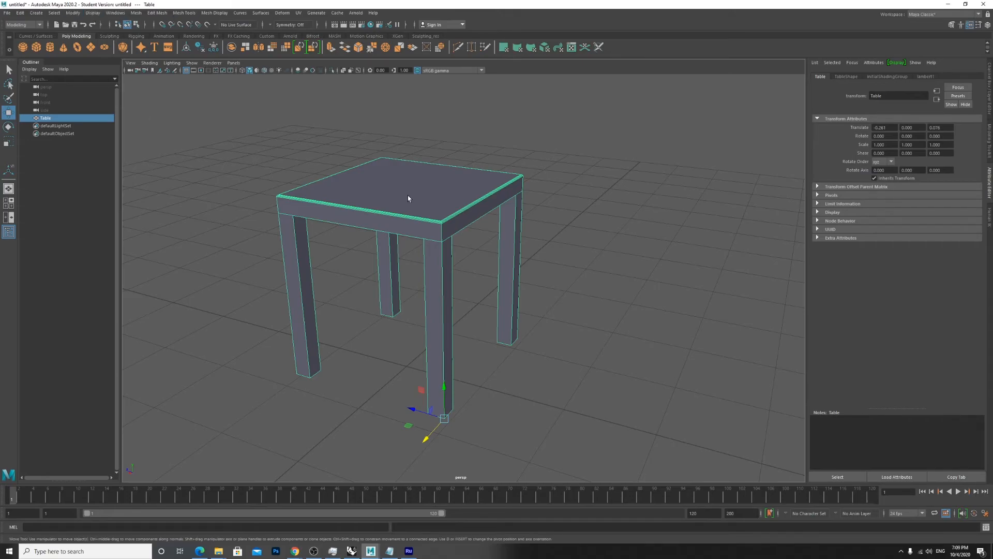
Try Reset Transformations on the Table and undo the reset.
click(73, 13)
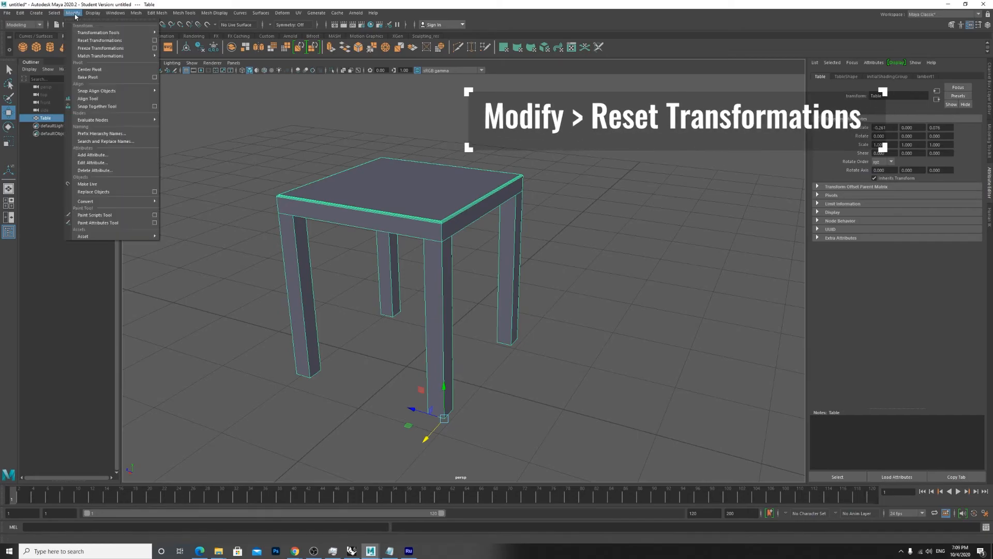
click(97, 41)
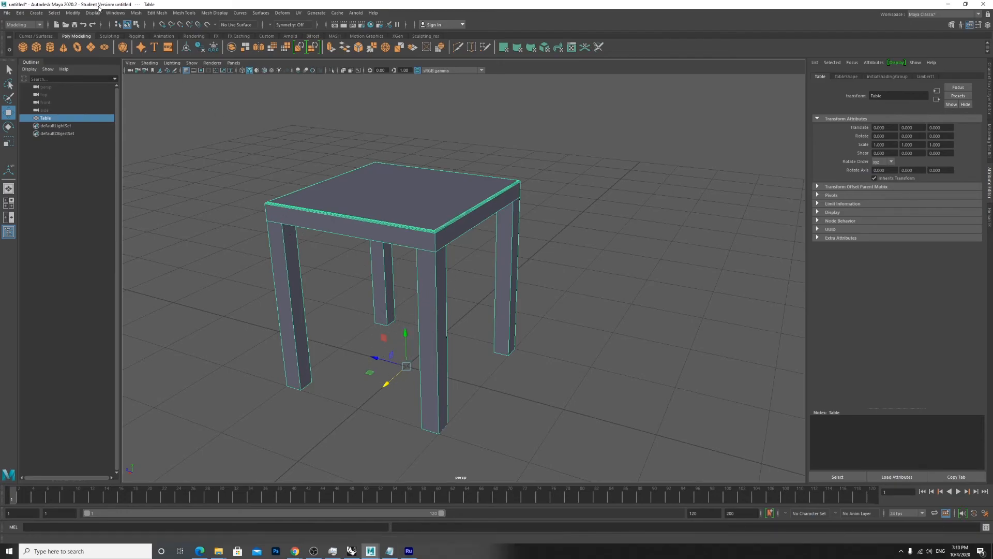
key(ctrl+z)
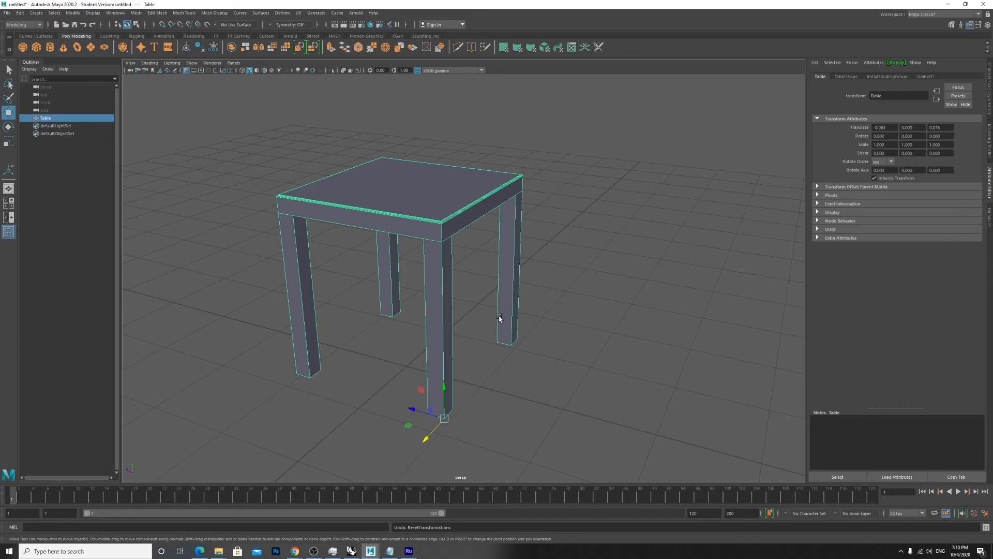
Freeze the Table's transformations at its current position, check its transform values and deselect it.
scroll(352, 197, down, 5)
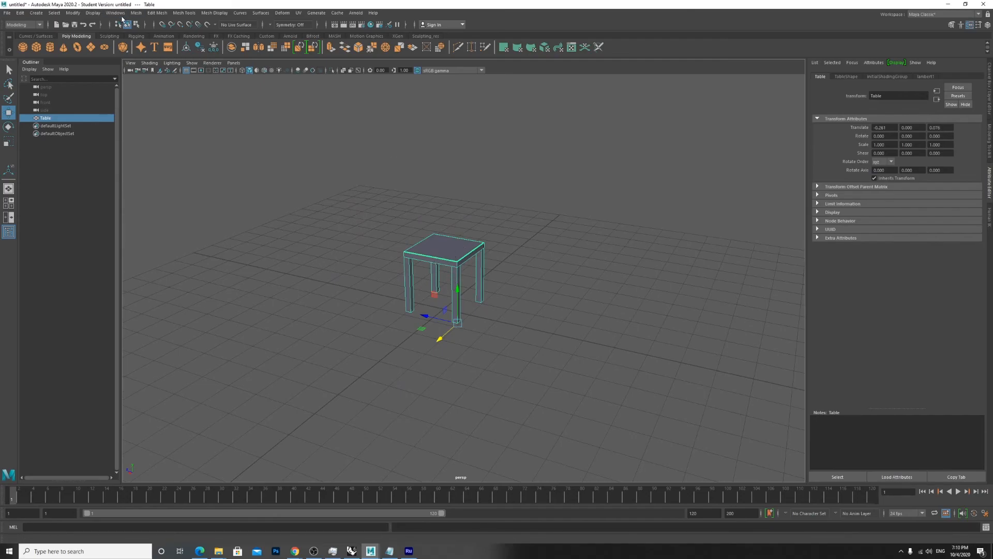
click(73, 13)
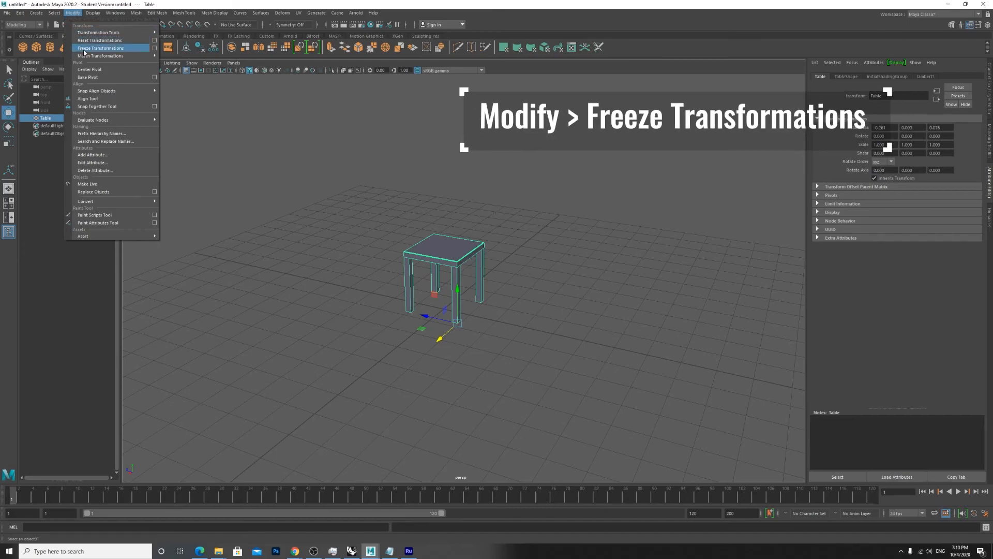
click(84, 49)
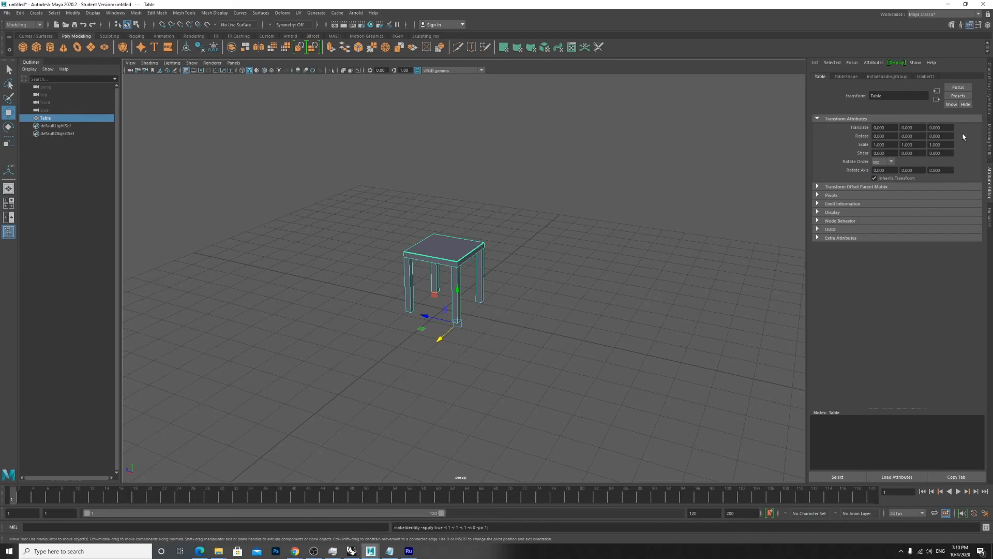
drag(885, 134, 794, 167)
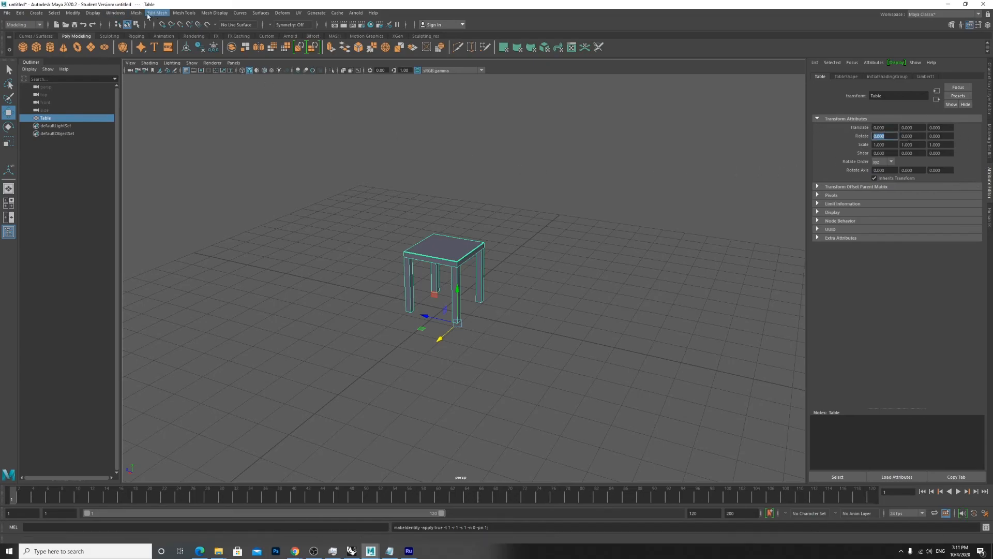
click(73, 13)
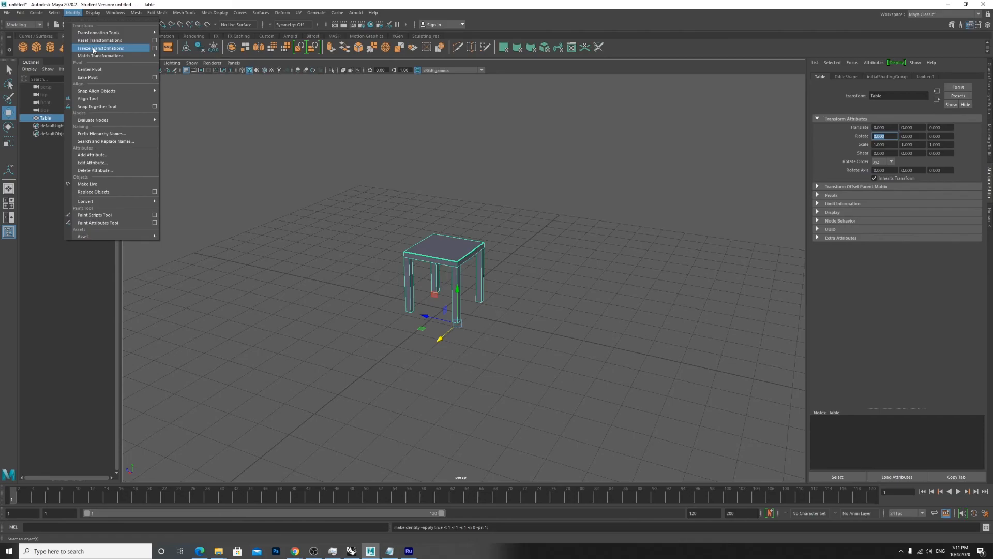
click(508, 125)
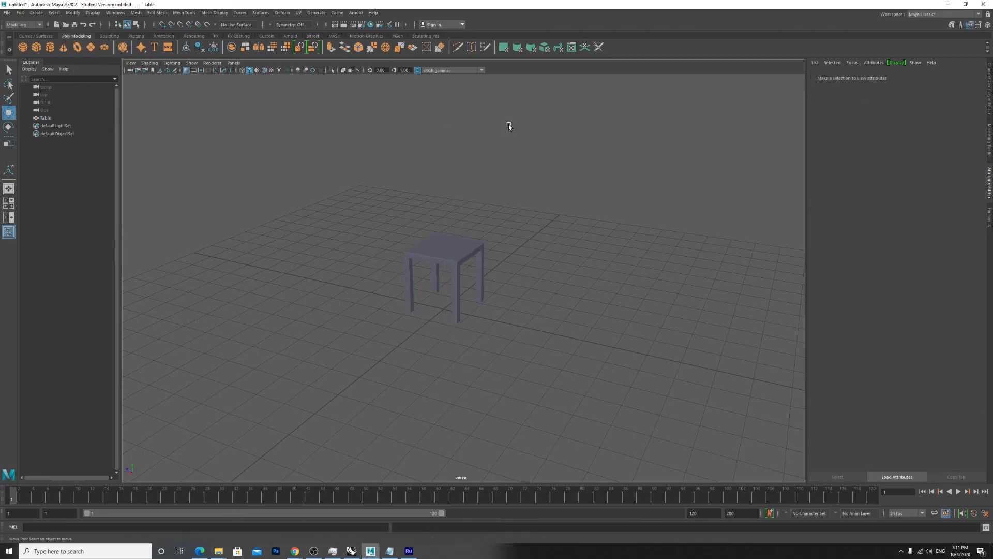
Start saving the scene under a new name and set the current project to the Table Lamp and Fruit folder on the Desktop.
scroll(446, 237, up, 2)
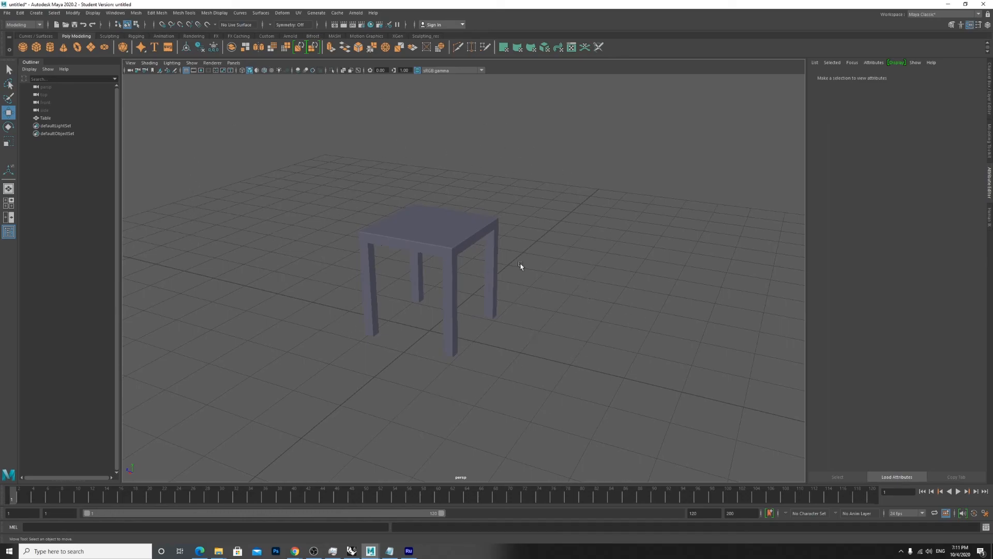
mouse_move(603, 271)
alt+mouse_down()
mouse_move(550, 278)
mouse_move(609, 272)
alt+mouse_up()
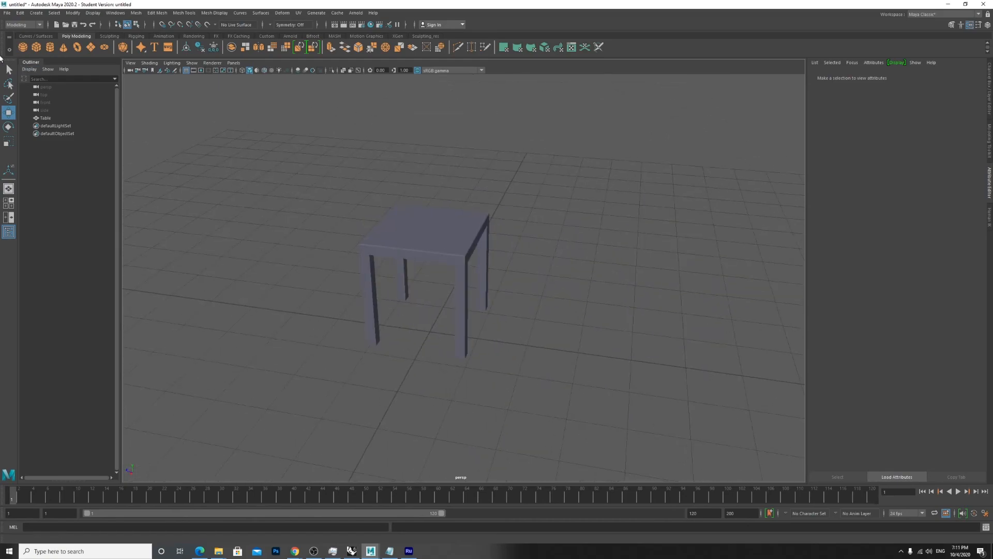
click(8, 13)
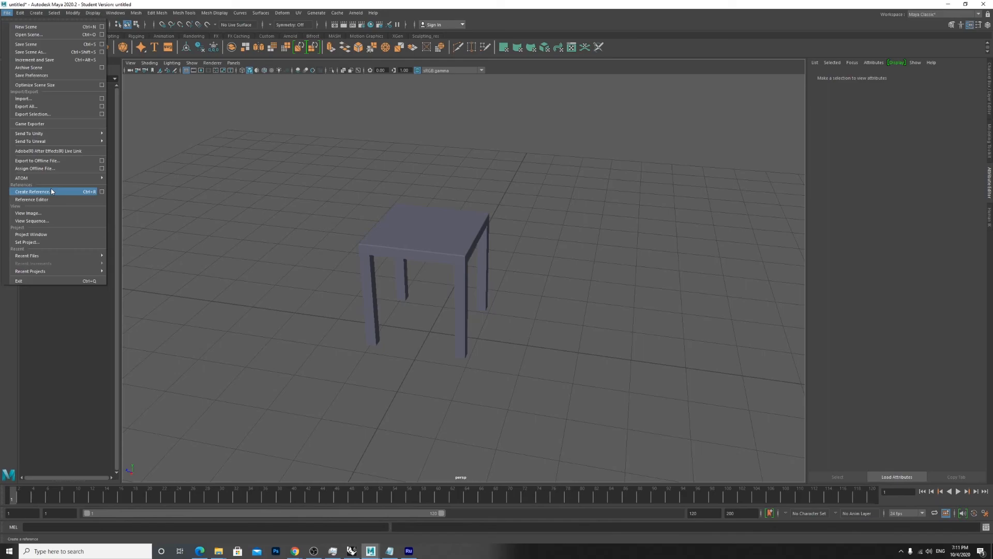
click(32, 53)
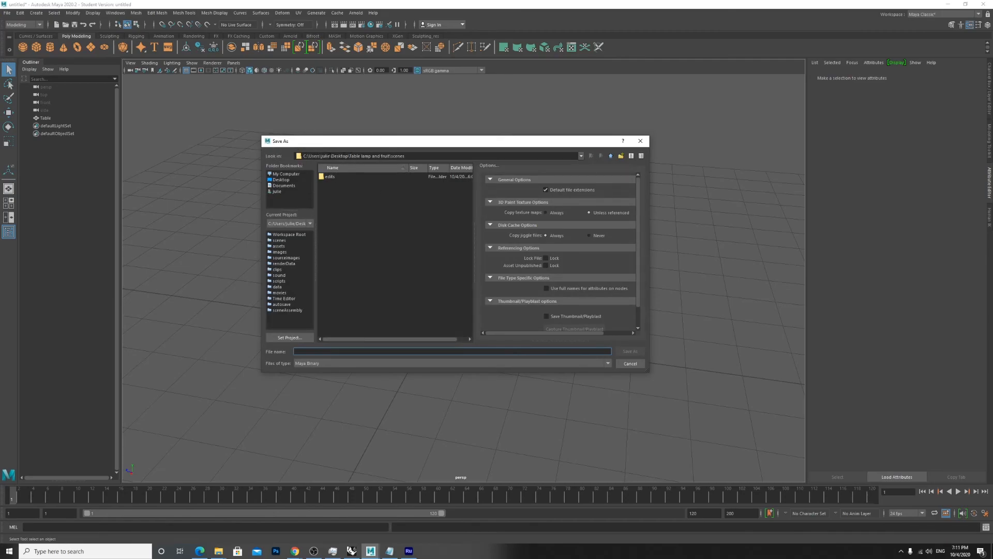
drag(349, 156, 388, 155)
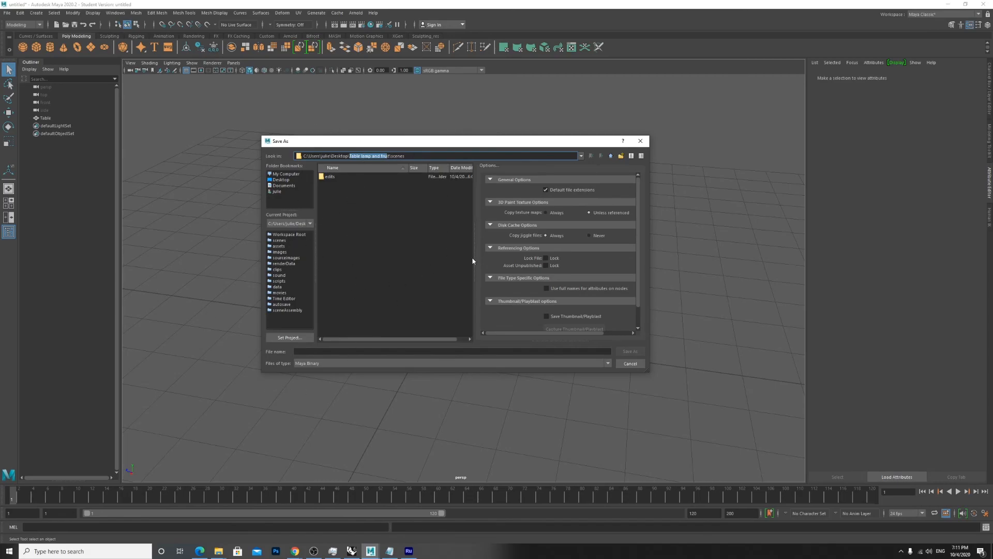
click(283, 338)
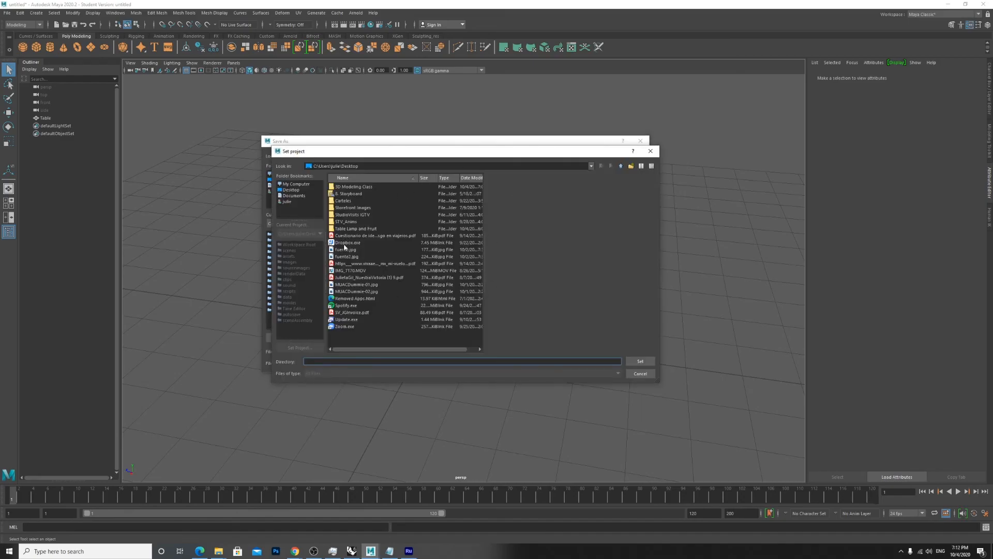
click(371, 228)
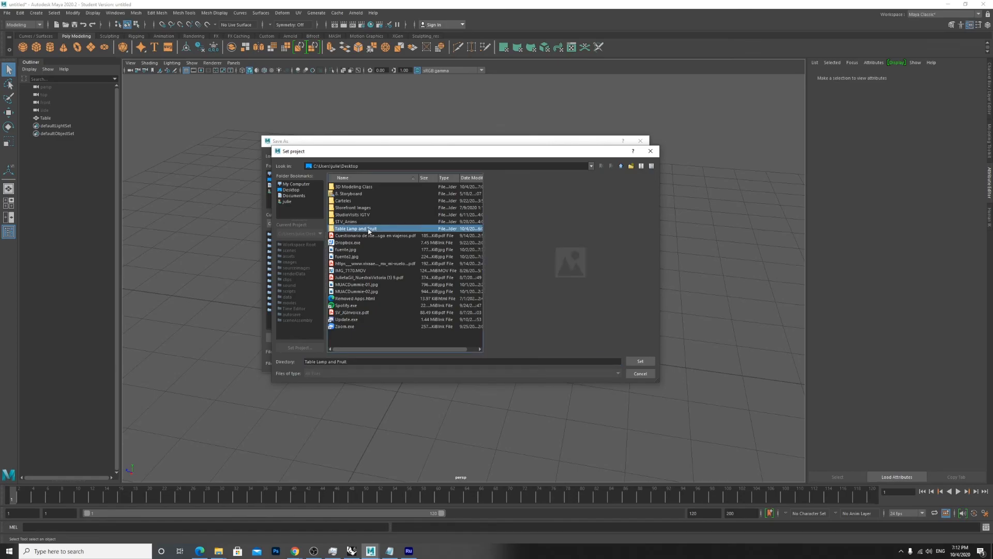
double_click(369, 231)
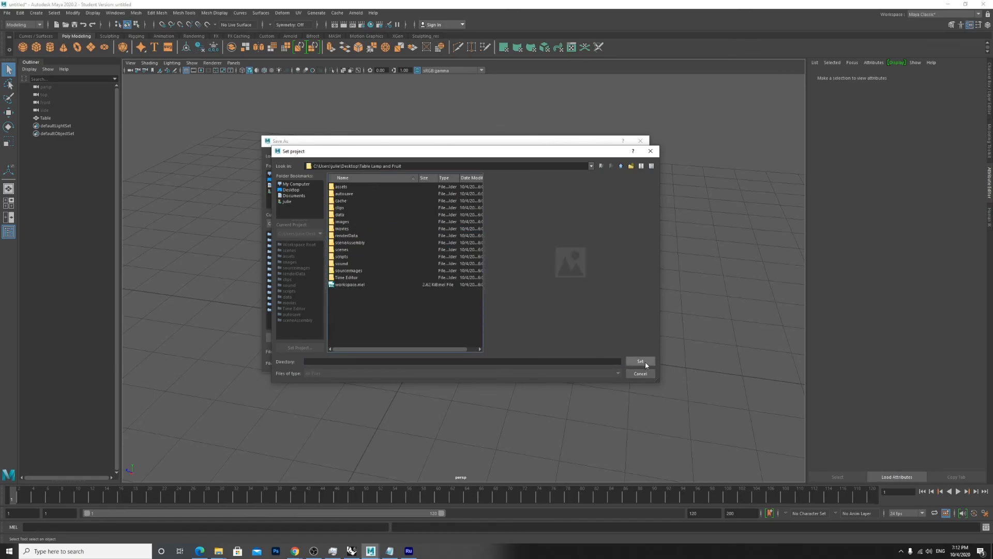
click(641, 361)
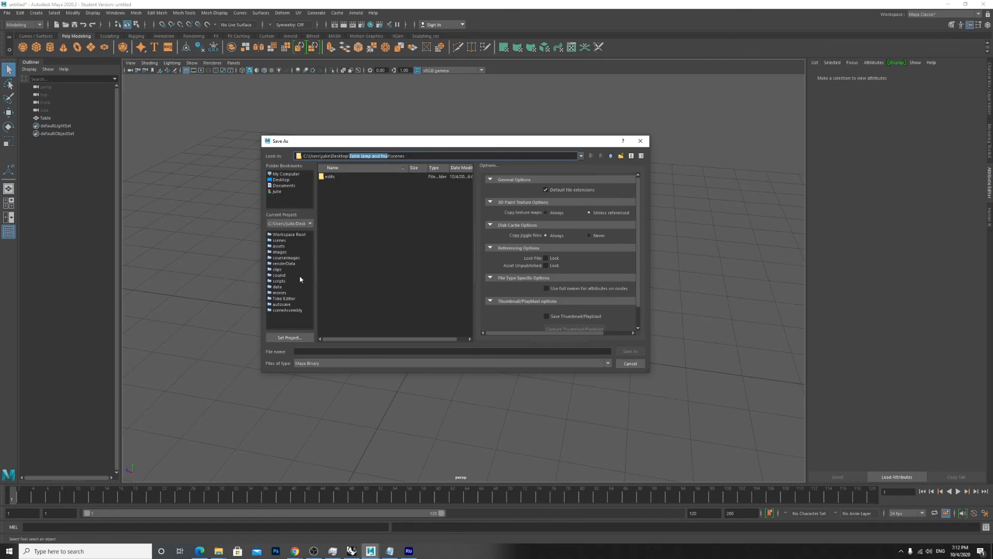
Save the scene as TableV1 in Maya Binary format in the project's scenes folder, accept the student version notice and activate the Move tool.
click(329, 351)
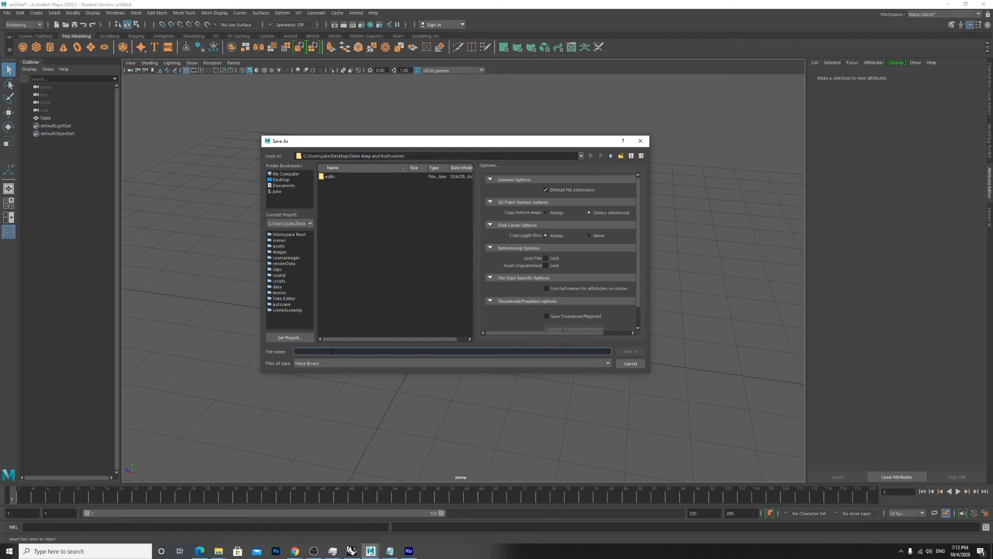
text(TableV1)
click(632, 352)
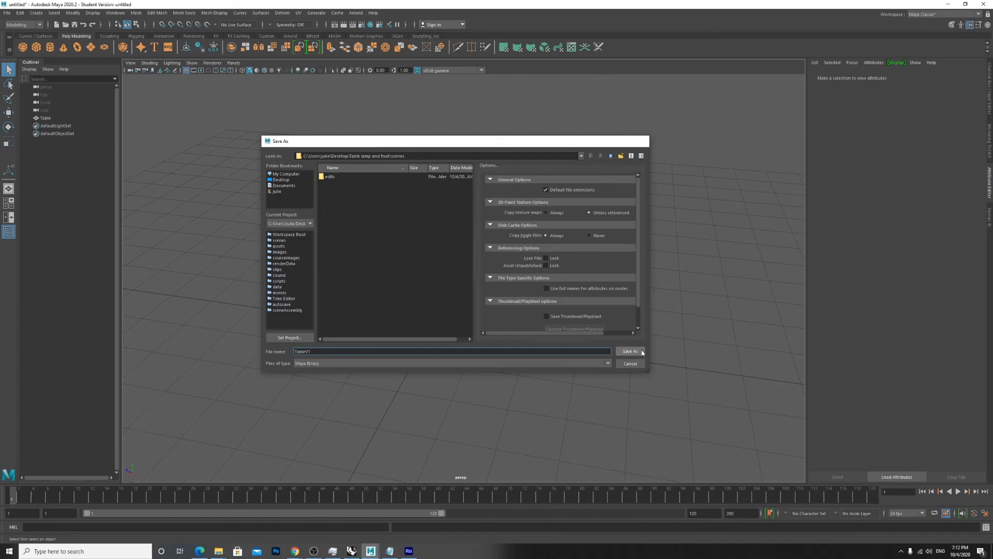
click(479, 282)
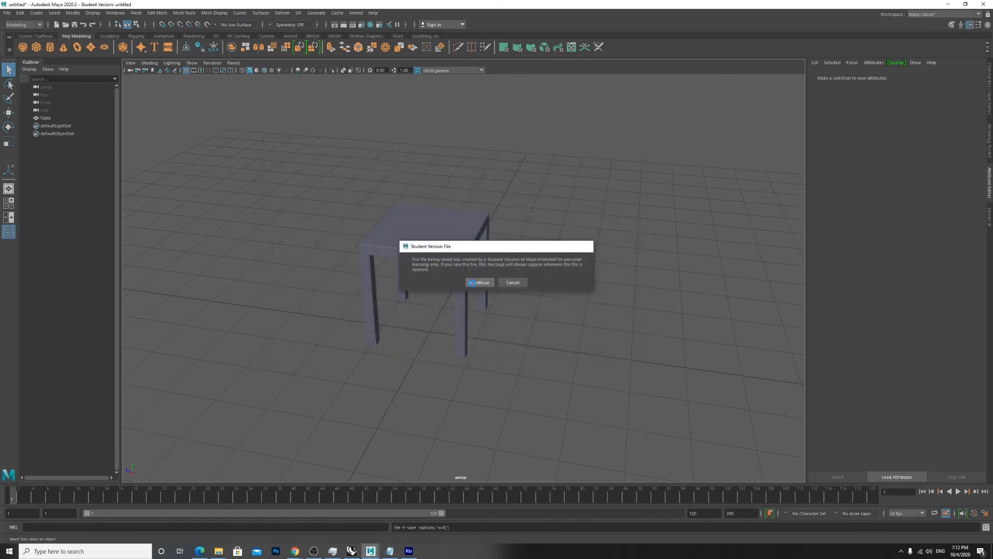
key(w)
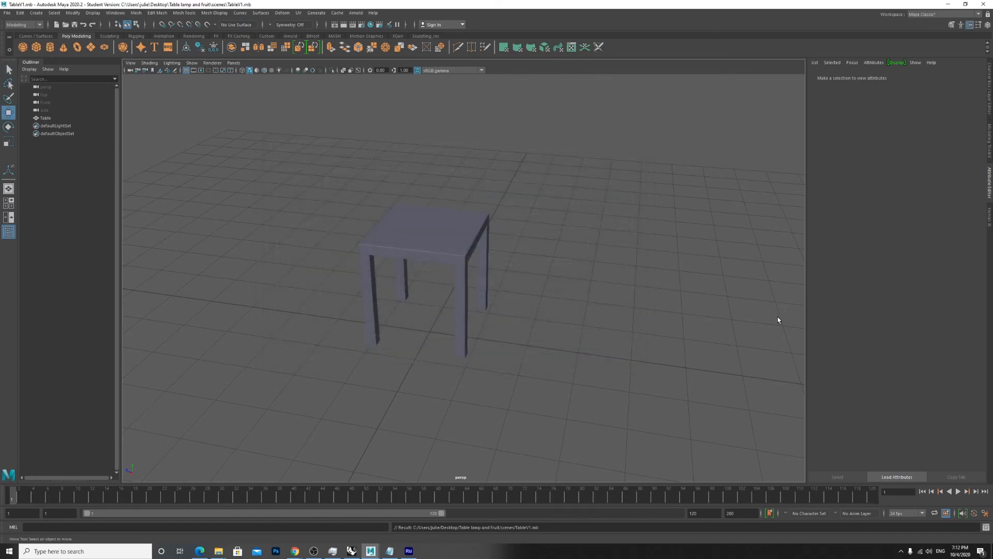